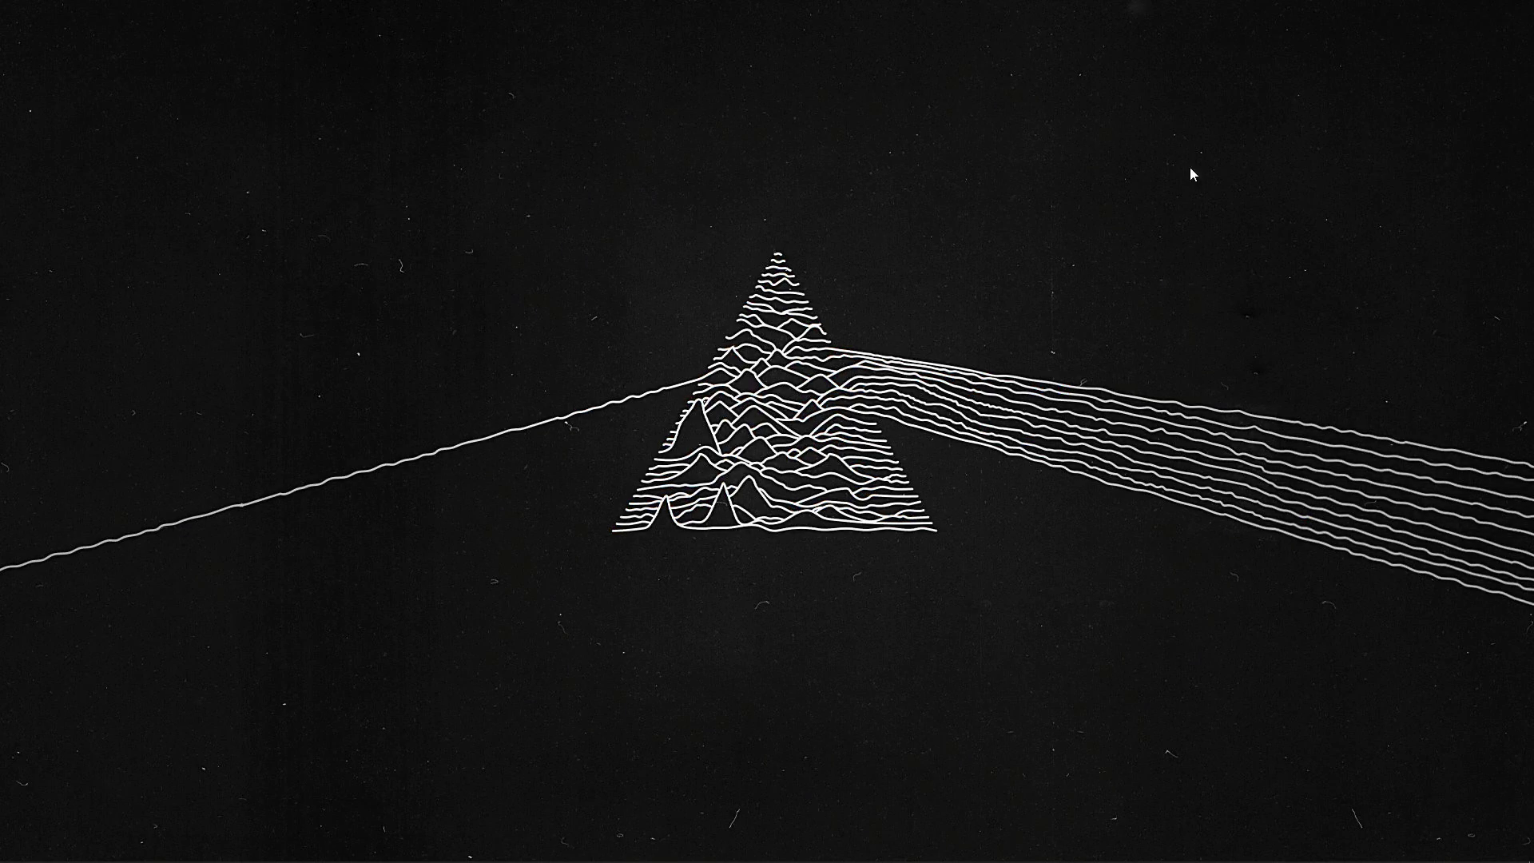
Switch to Photoshop, open the portrait JPG from the Plastic wrap effect folder and fit it to the window
left_click(452, 848)
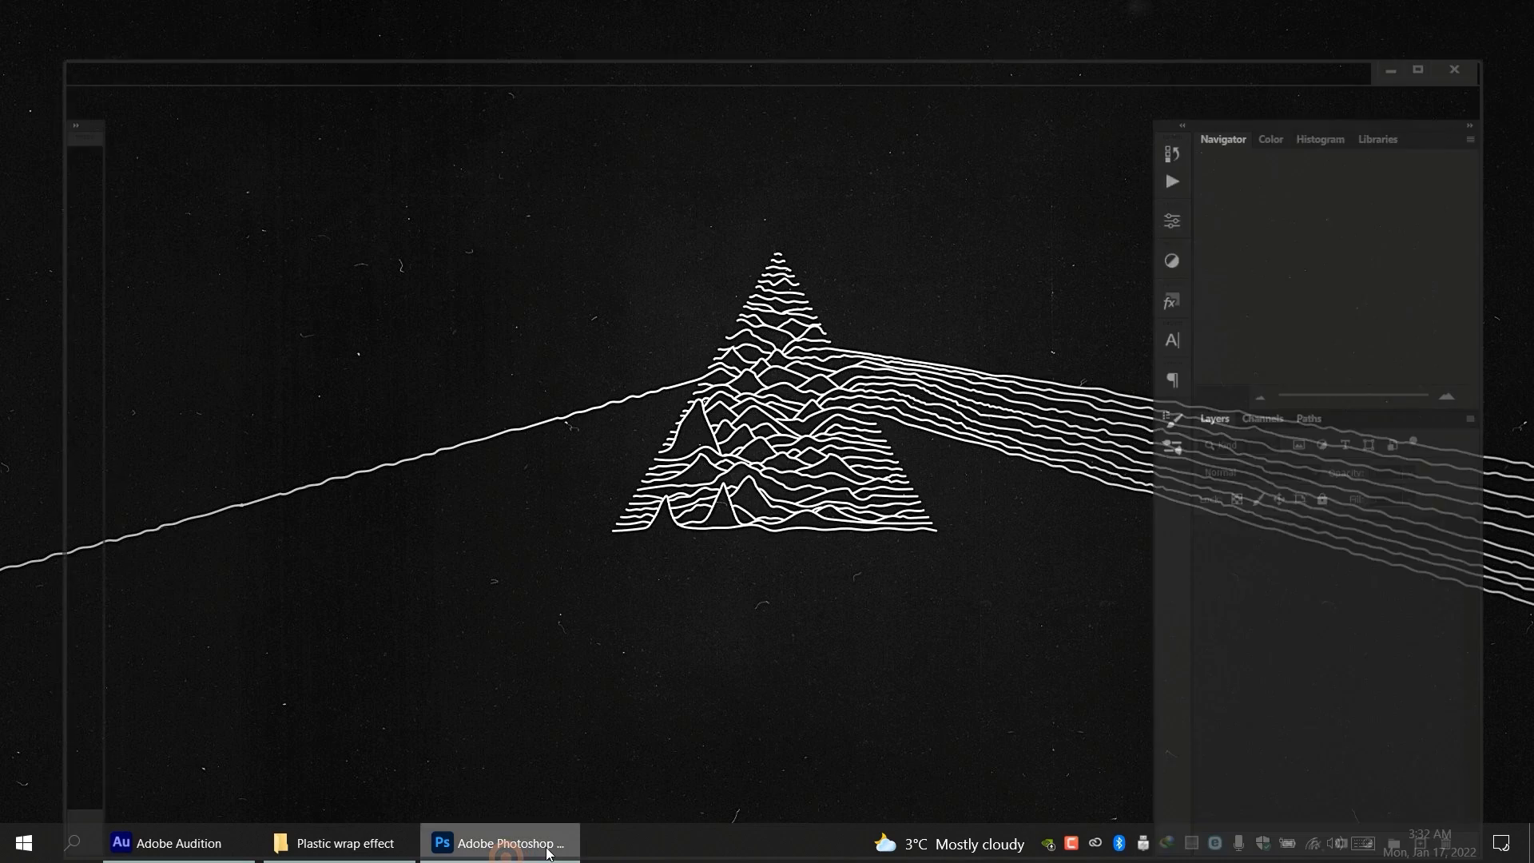
left_click(339, 843)
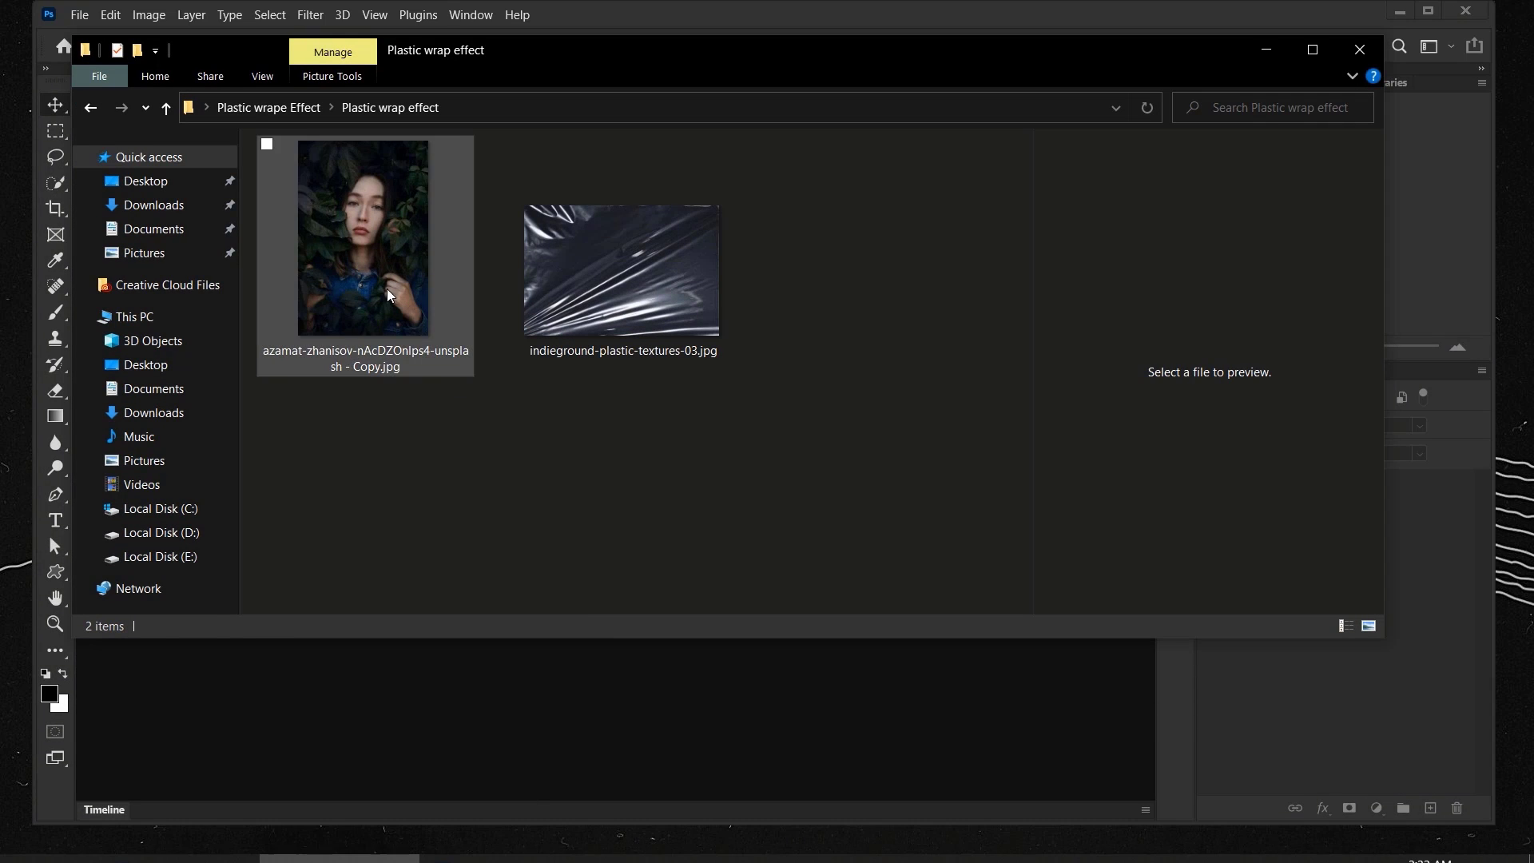
left_click_drag(374, 247, 669, 718)
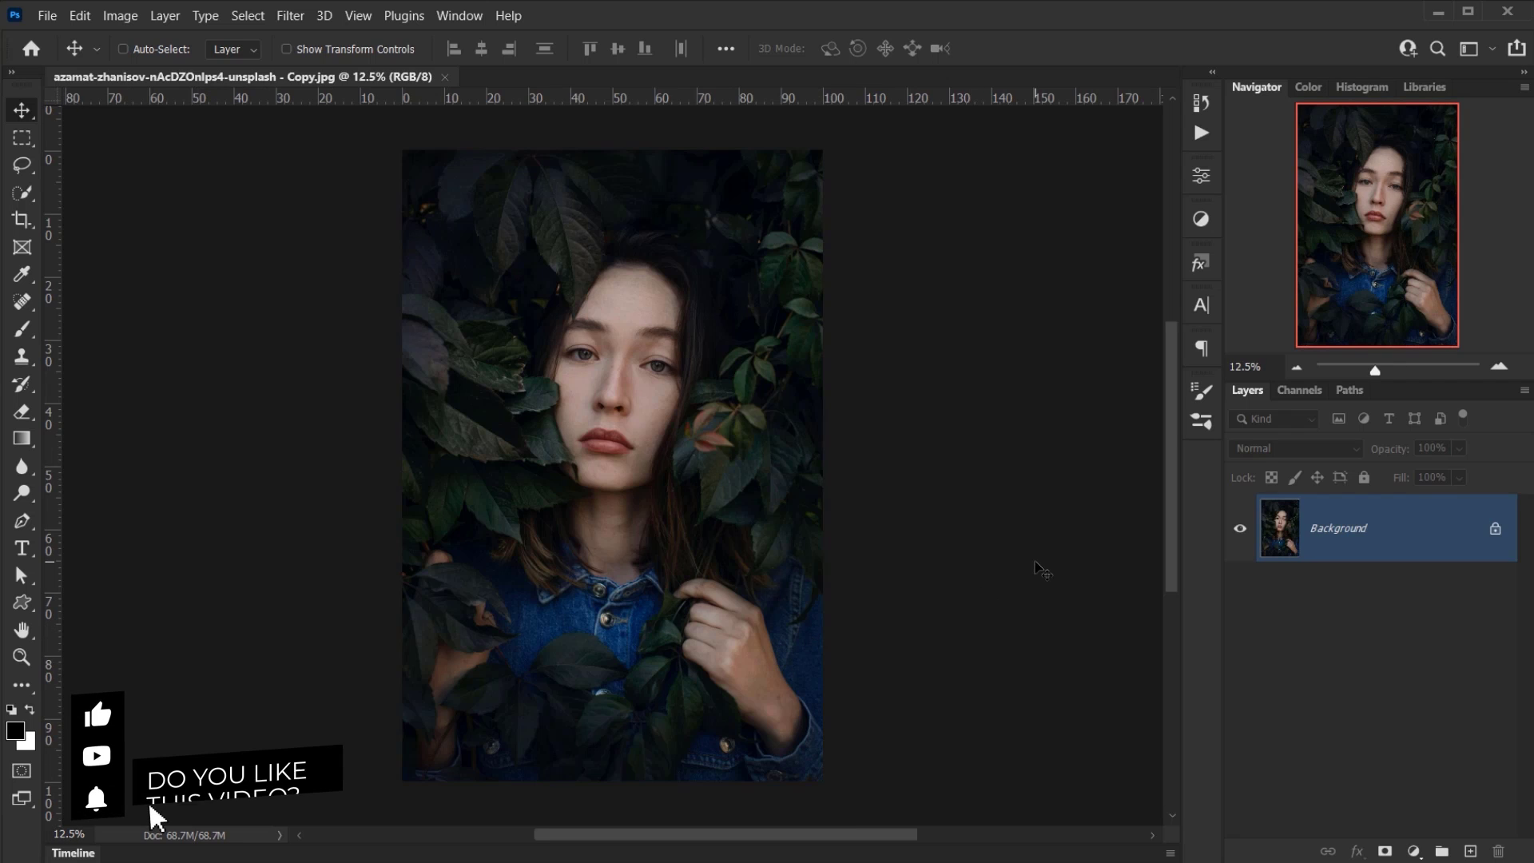
key("ctrl+0")
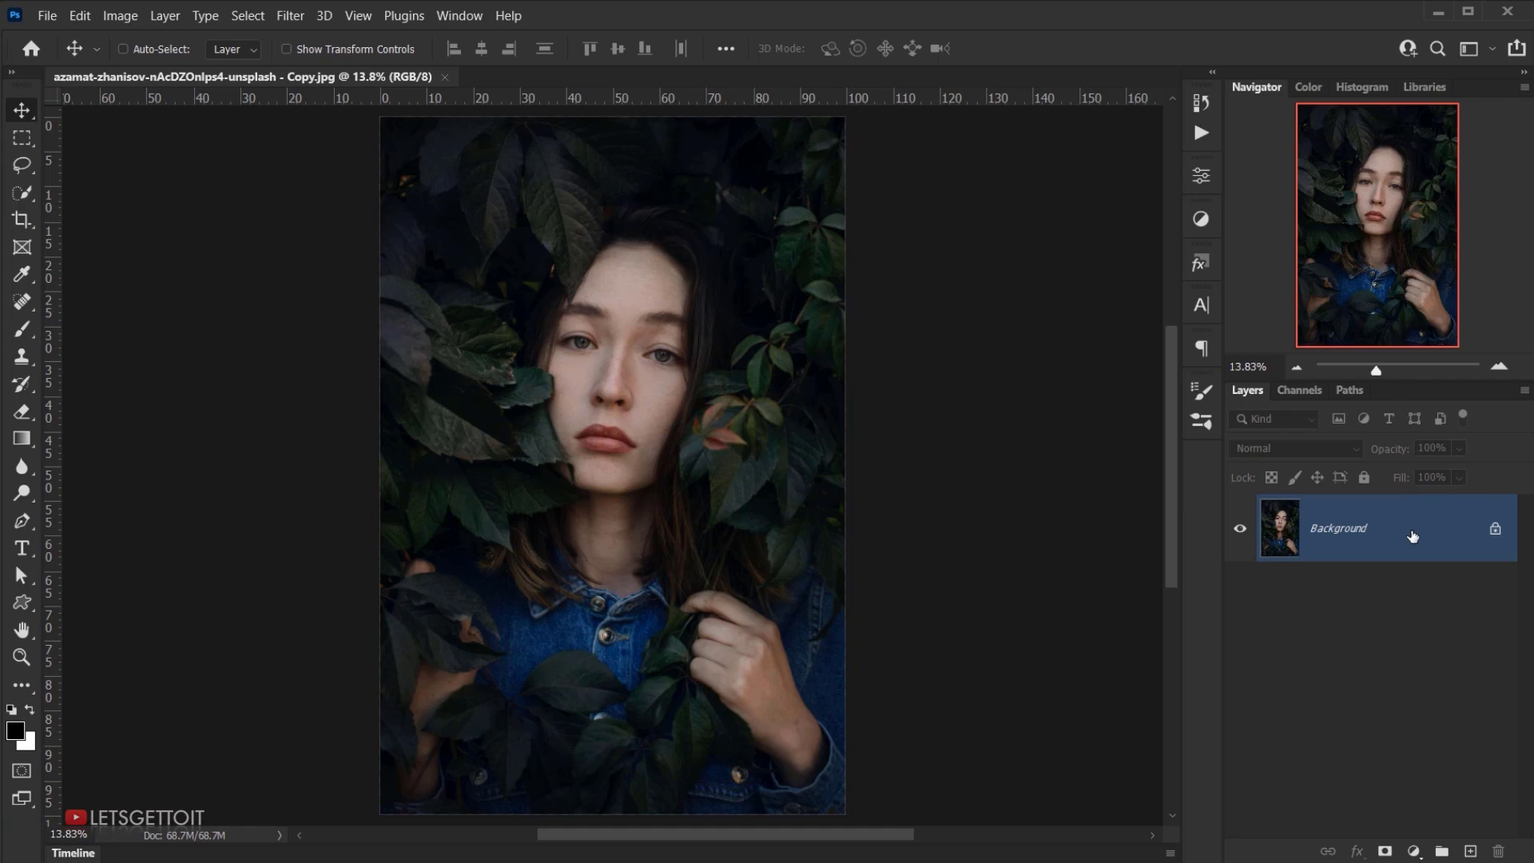
Add a Brightness/Contrast adjustment layer with brightness -60 and contrast 12, and compare the portrait with and without it
left_click(1413, 851)
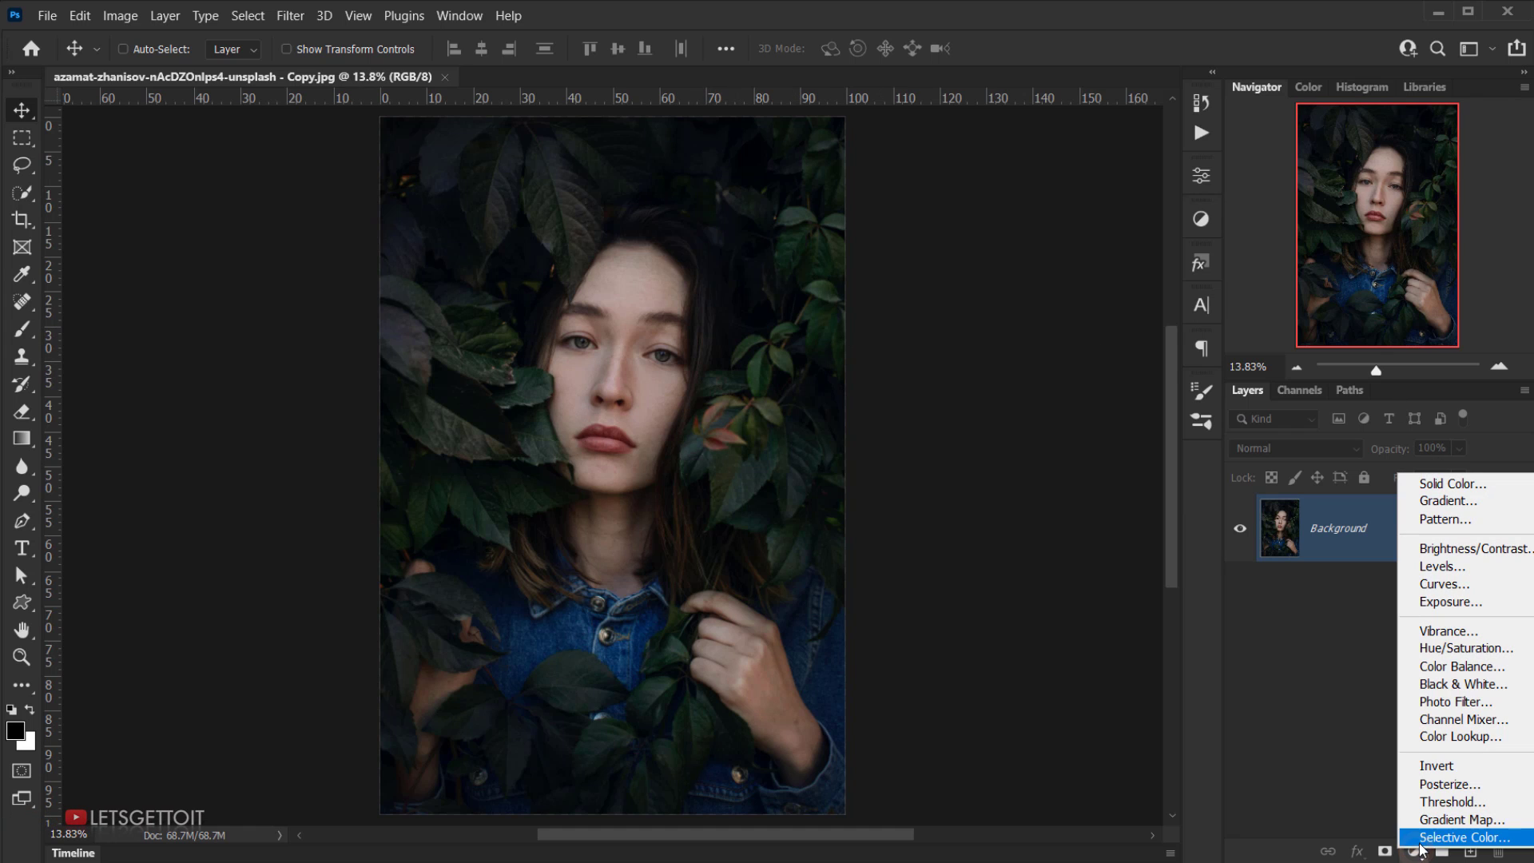
left_click(1448, 549)
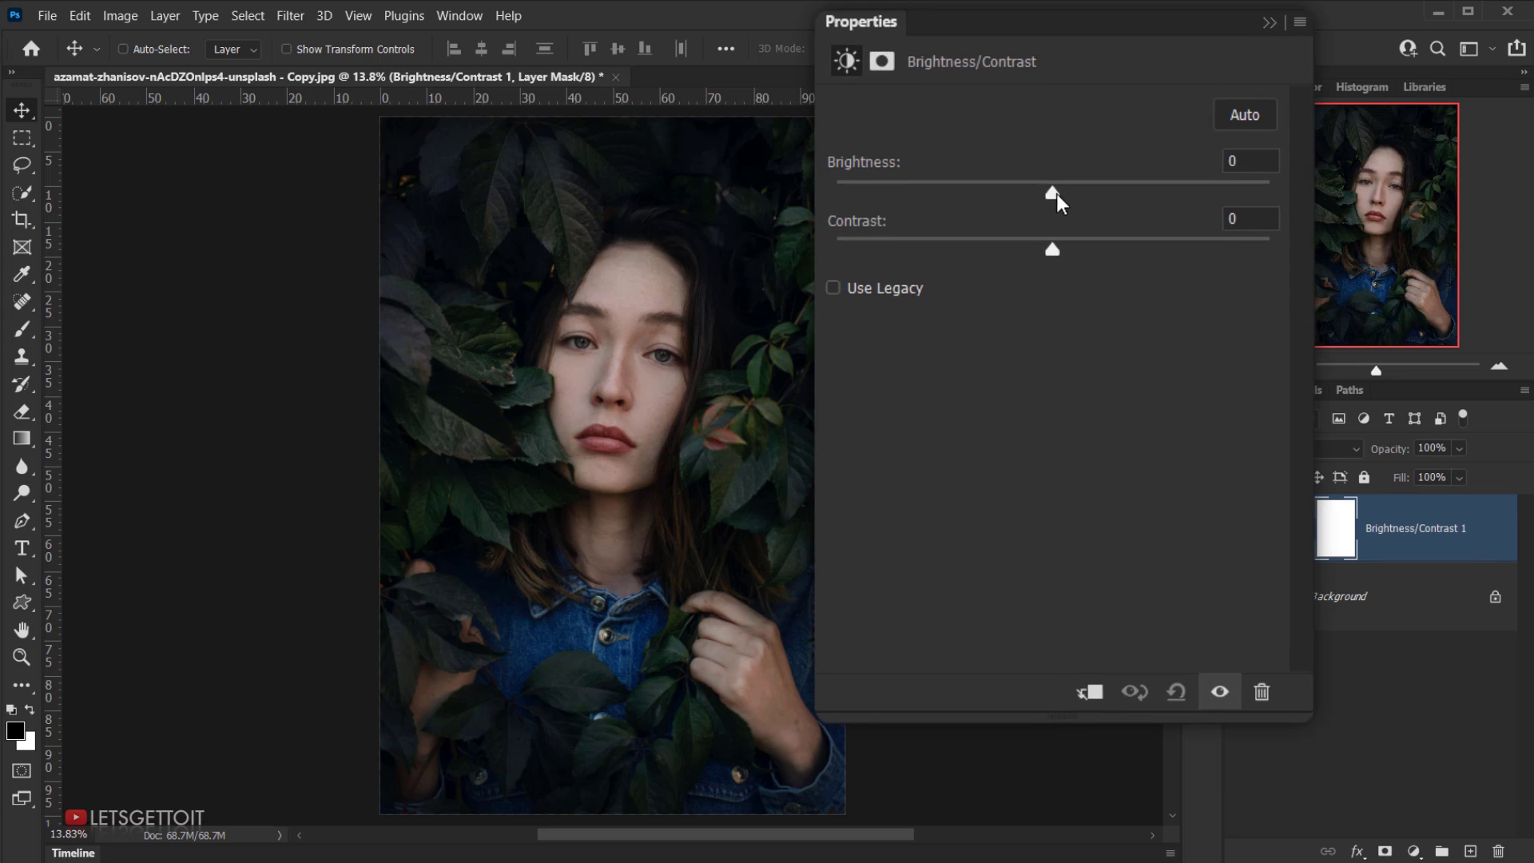
left_click_drag(994, 283, 971, 286)
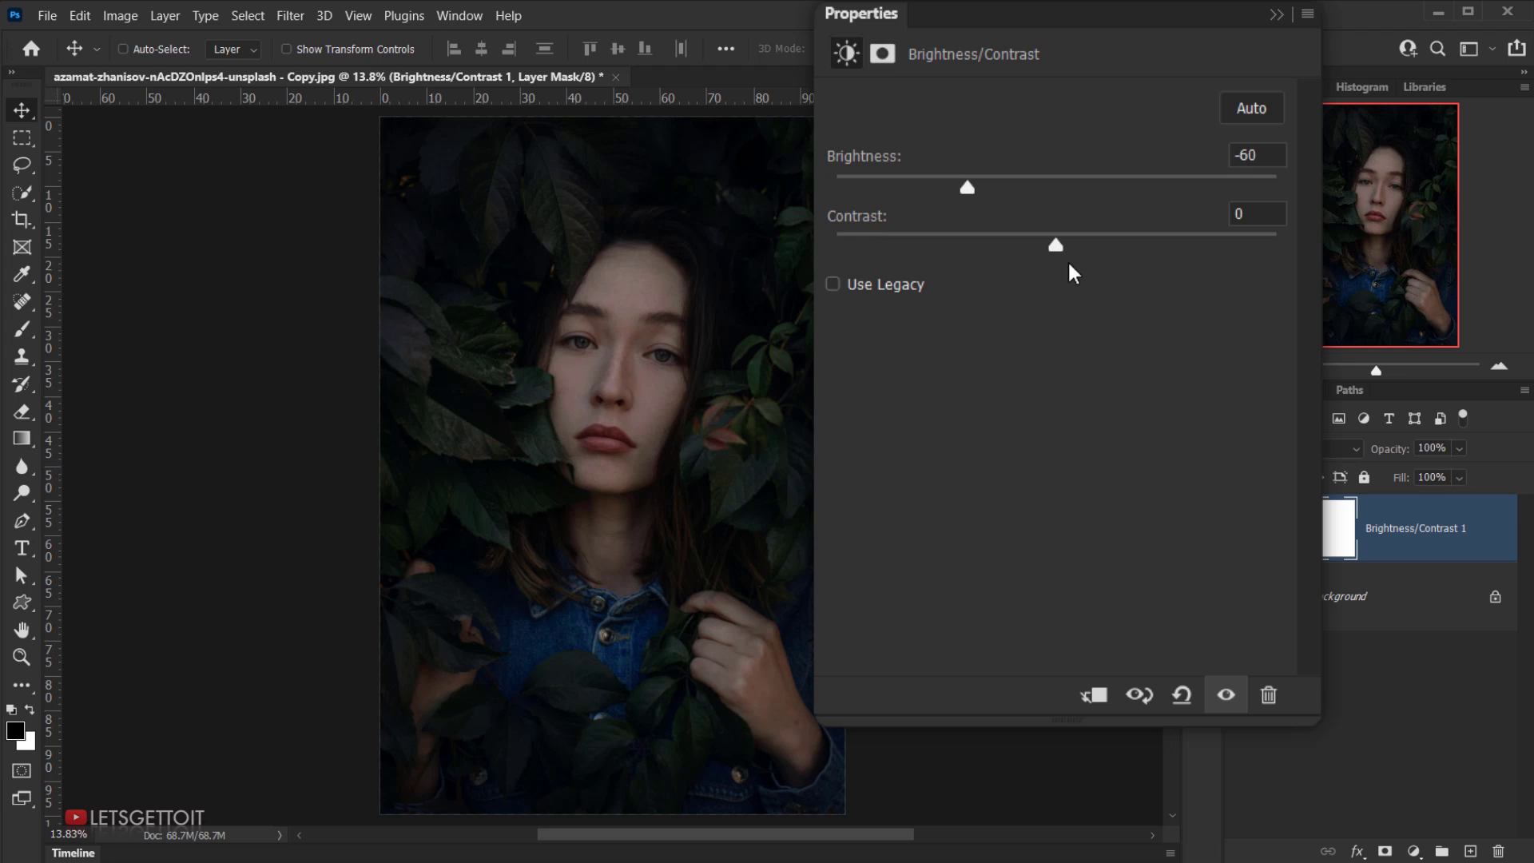
left_click_drag(1058, 239, 1082, 240)
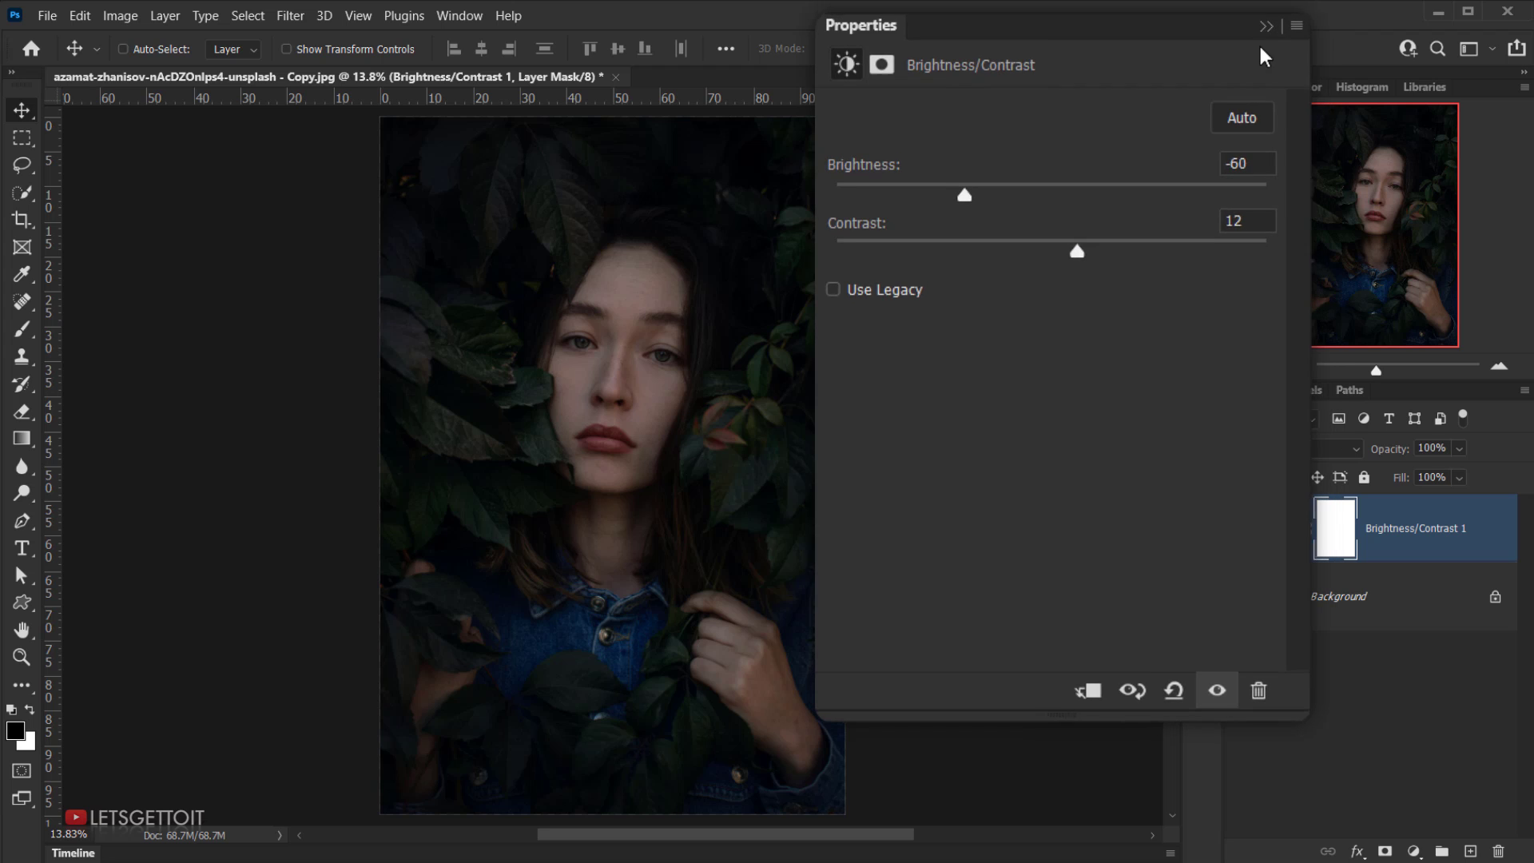
left_click_drag(1259, 42, 1147, 161)
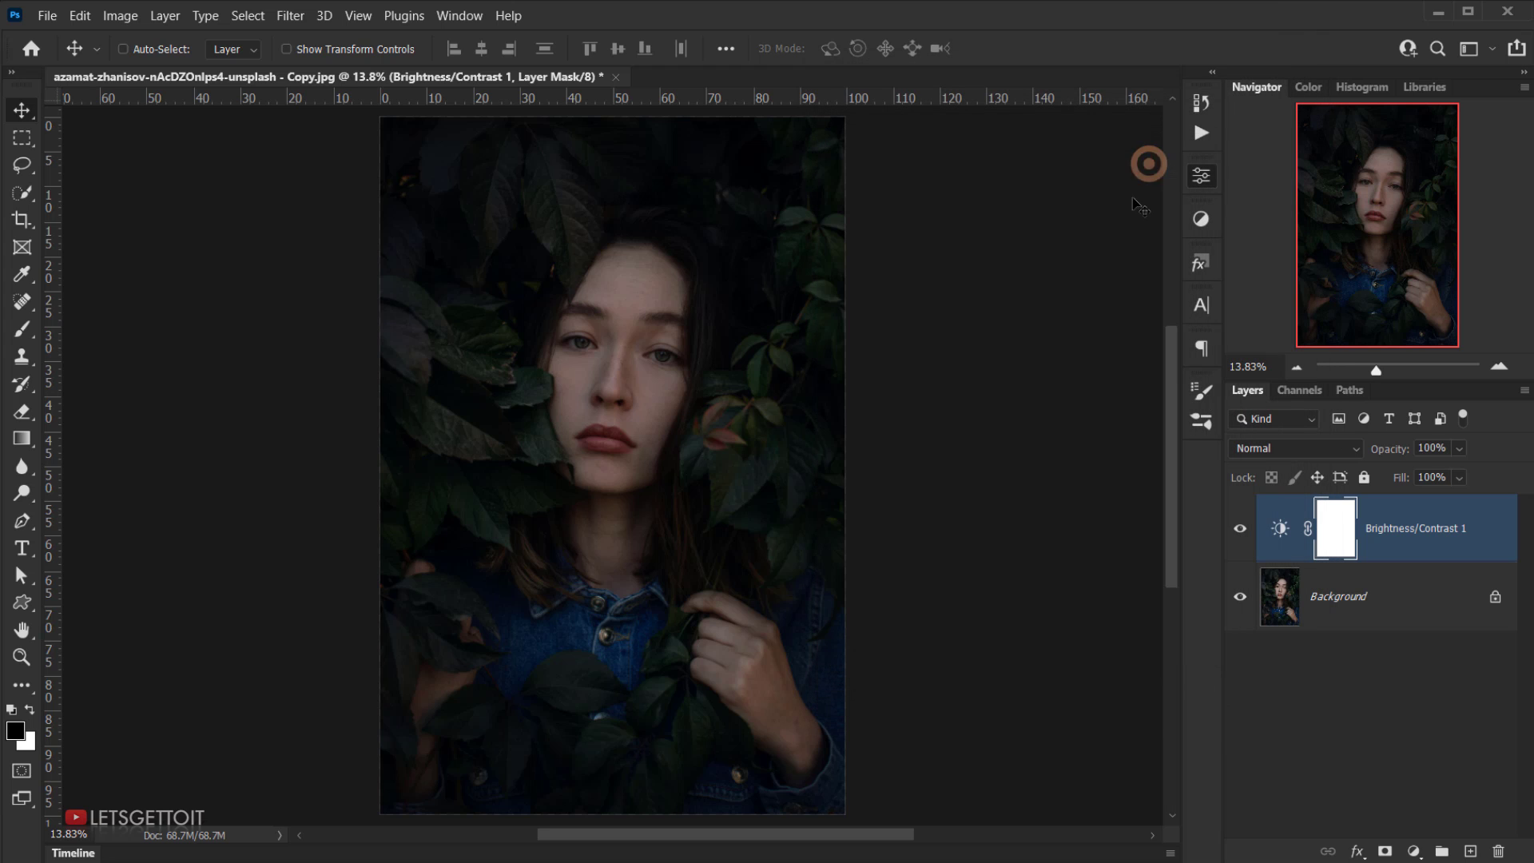
left_click(1239, 528)
left_click(1240, 528)
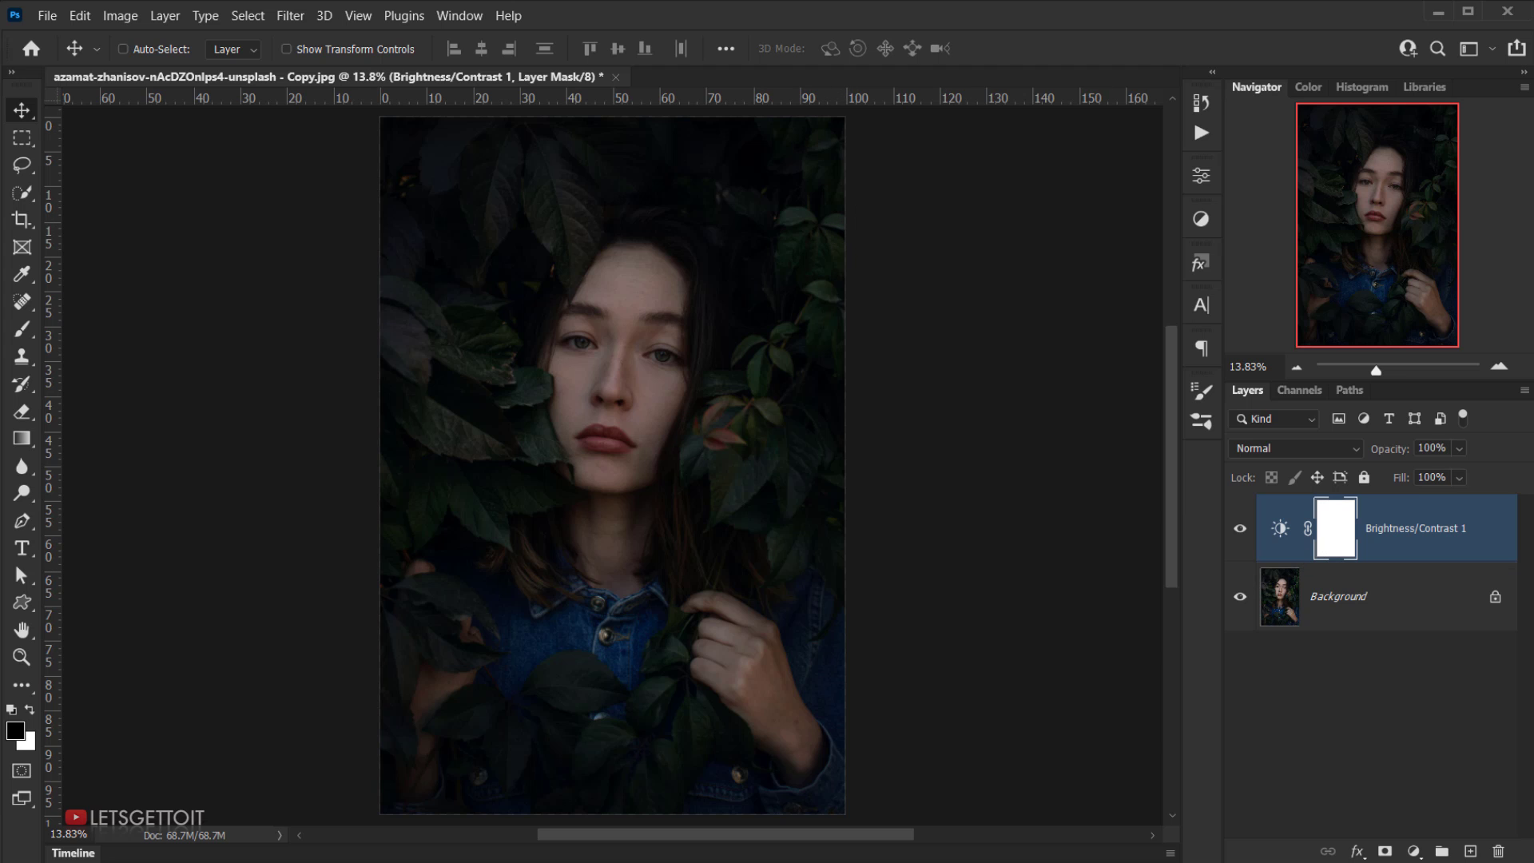
Open indieground-plastic-textures-03.jpg from the Plastic wrap effect folder as a separate Photoshop document
key("alt+Tab")
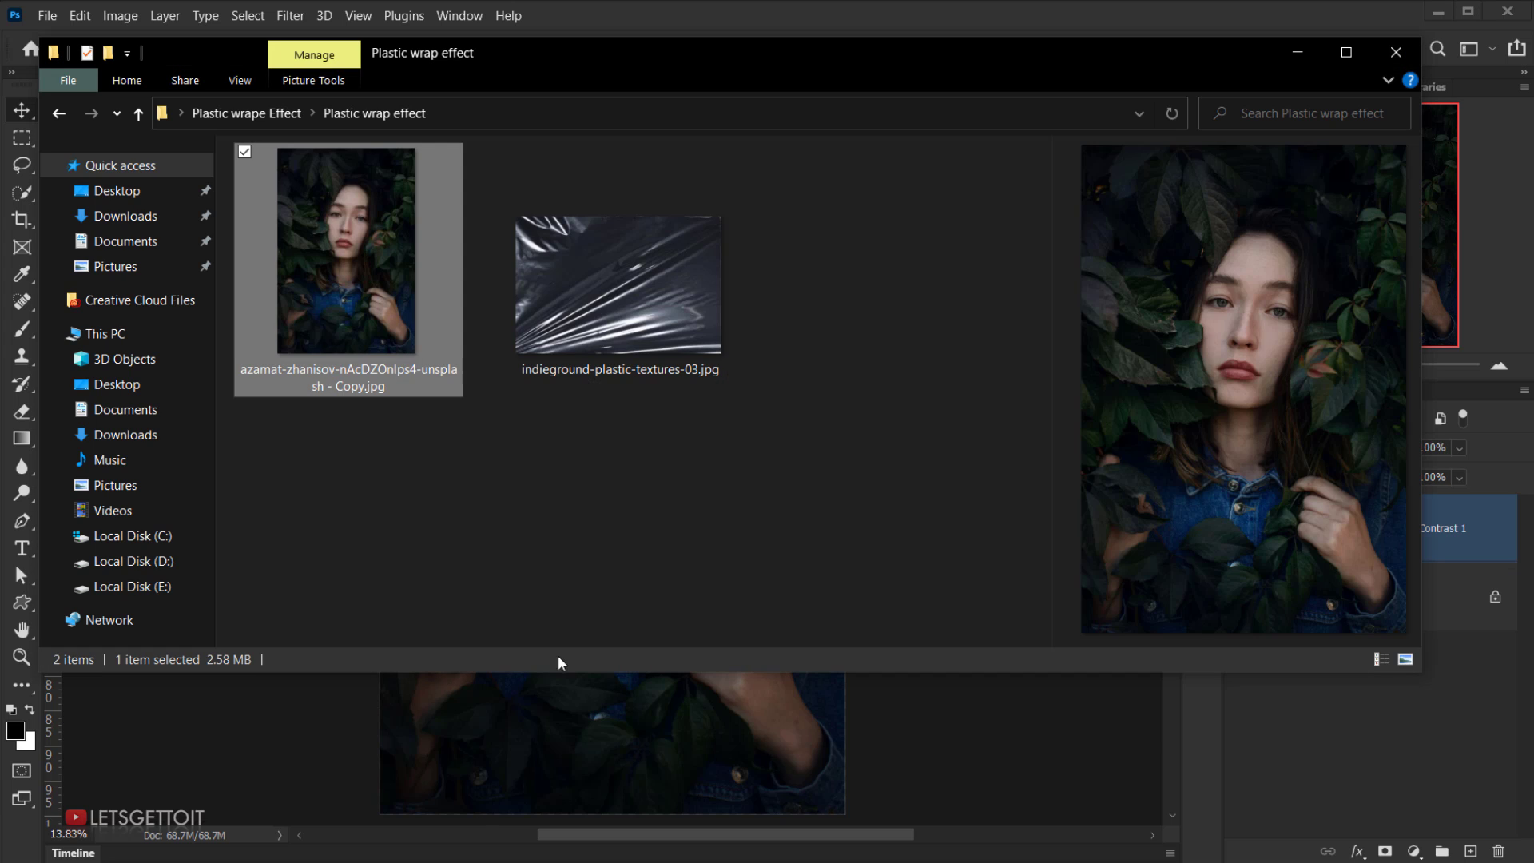
left_click(619, 362)
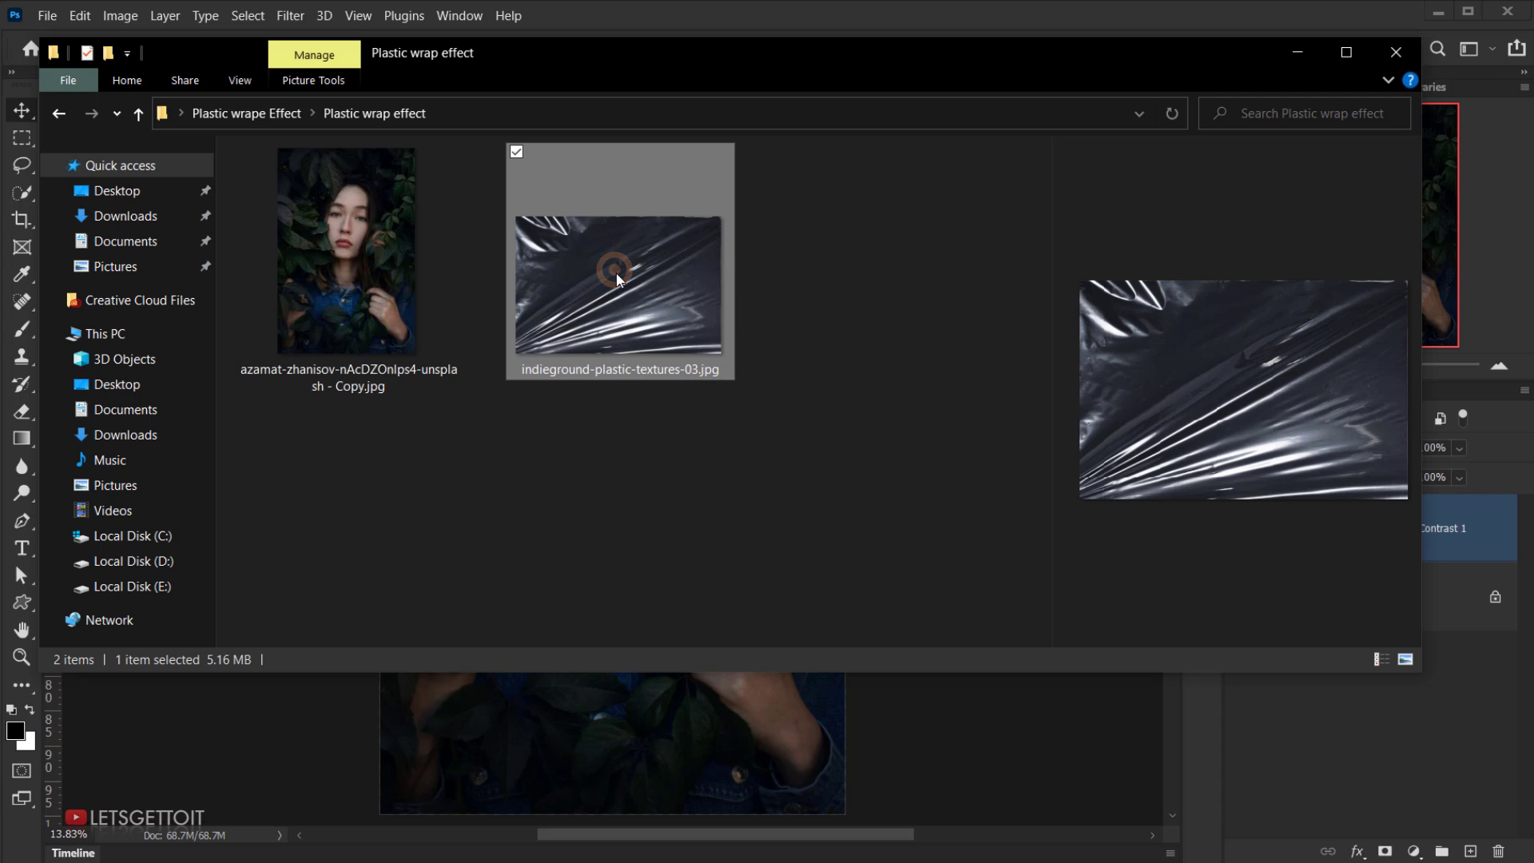
left_click_drag(618, 280, 72, 805)
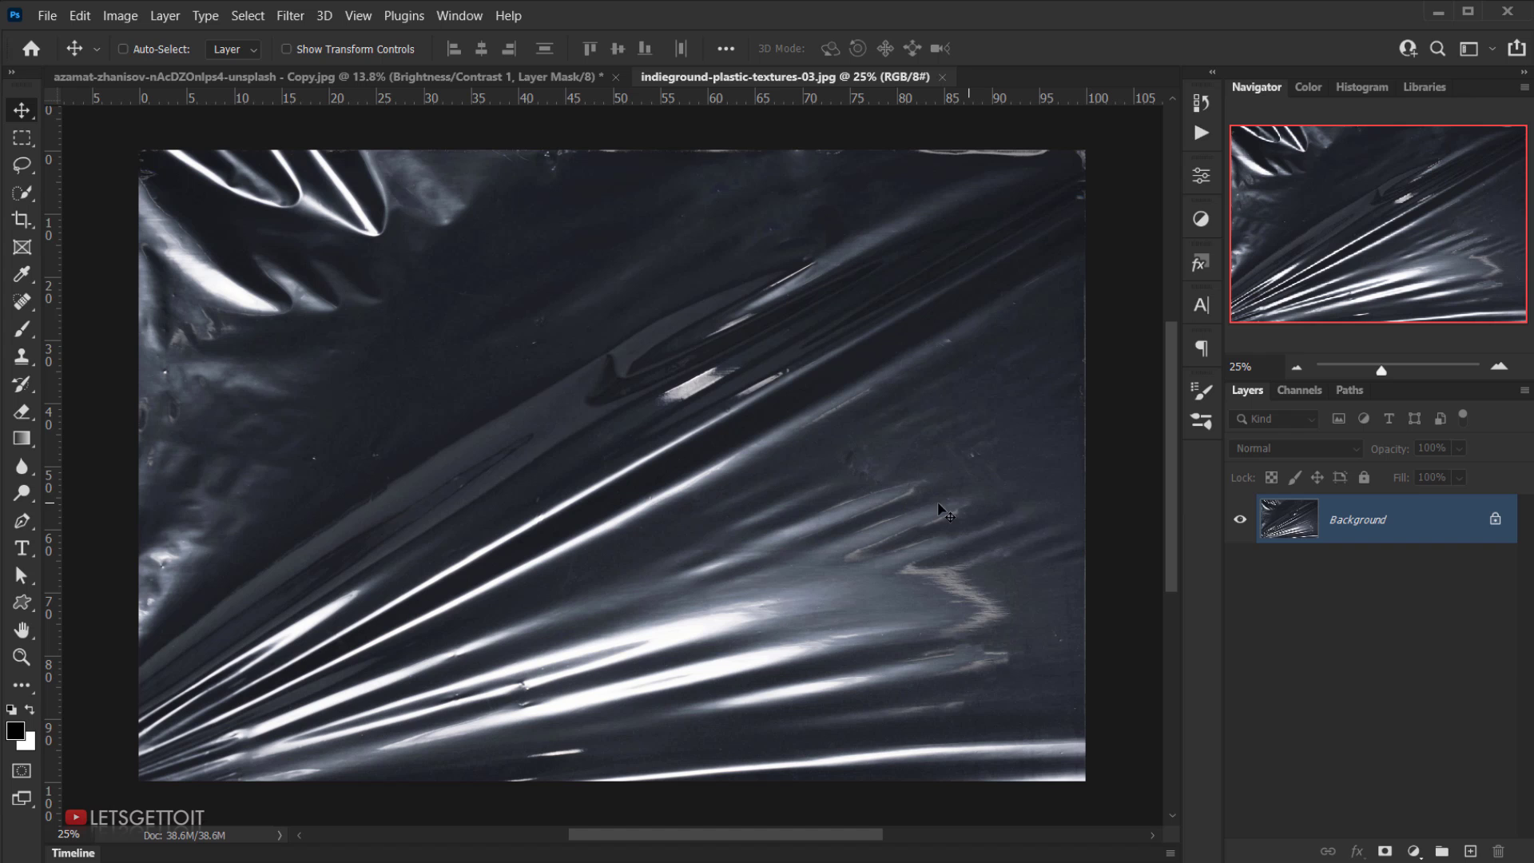
Copy the entire plastic texture, close its document and paste it into the portrait document above the adjustment layer
left_click(242, 17)
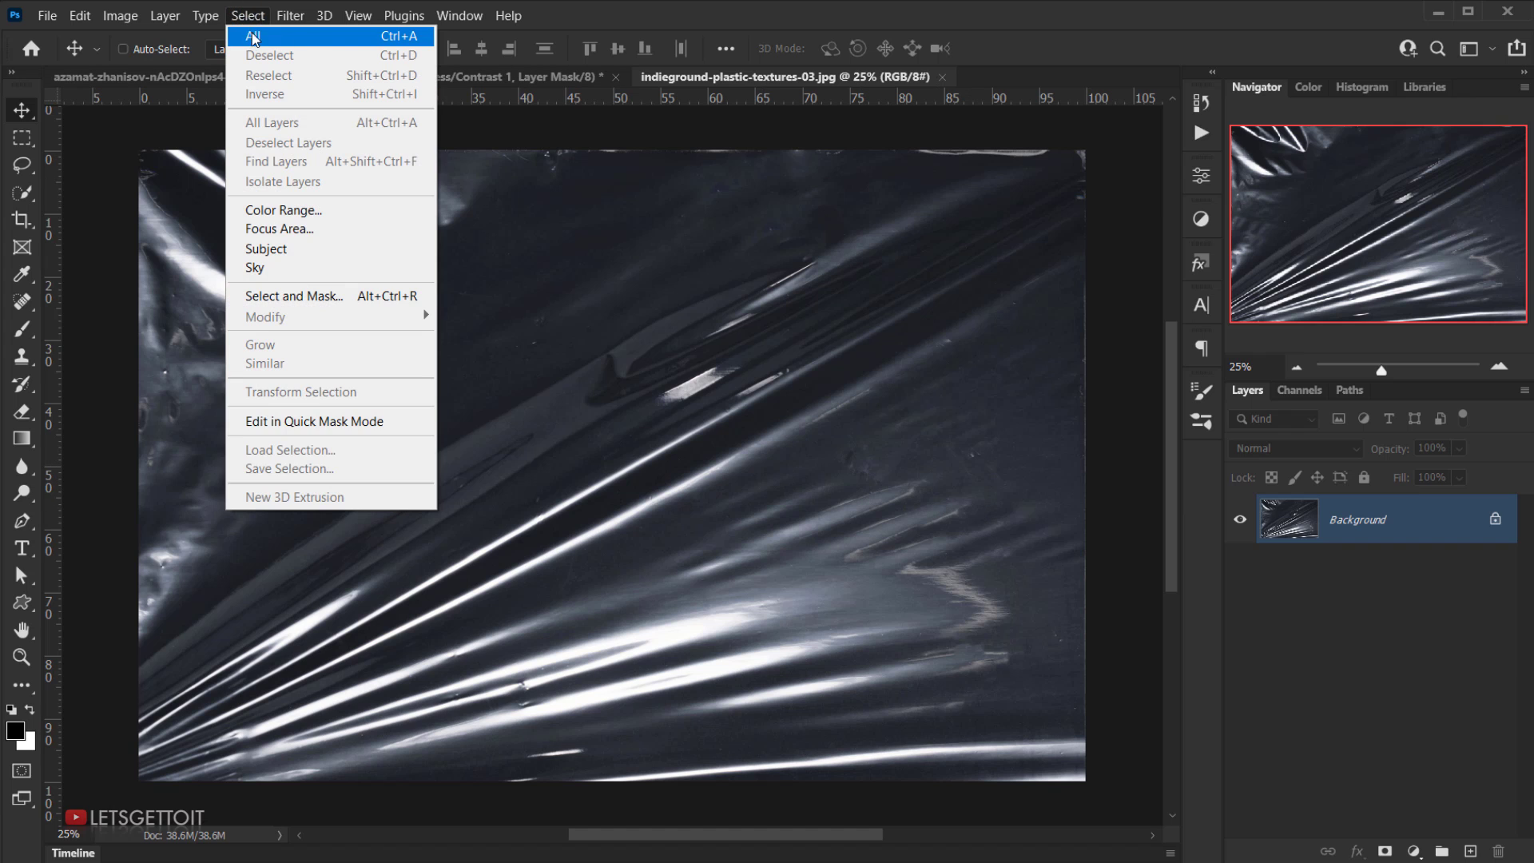
left_click(725, 29)
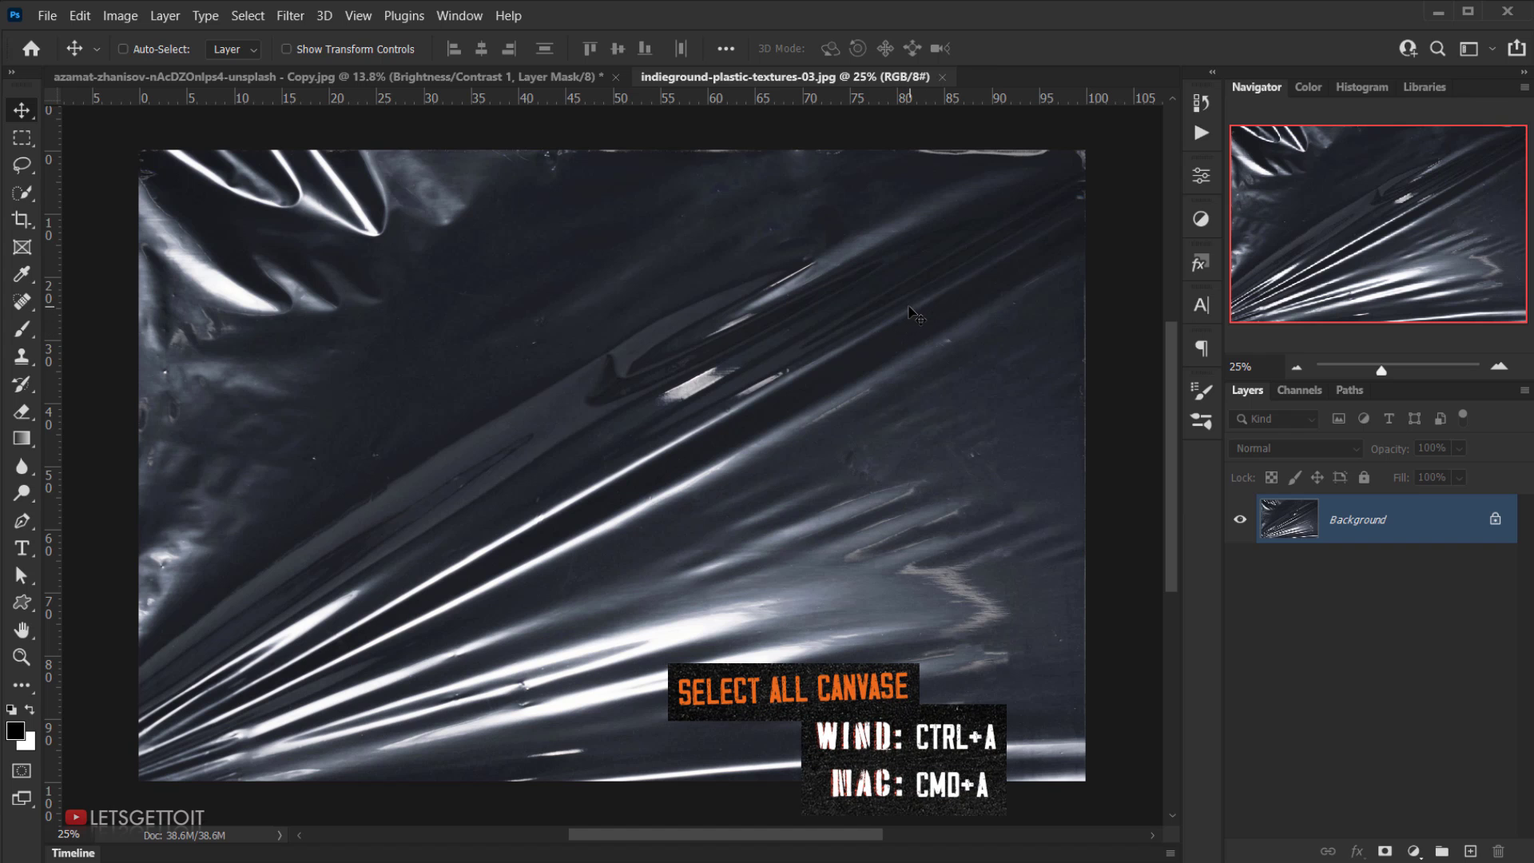
key("ctrl+a")
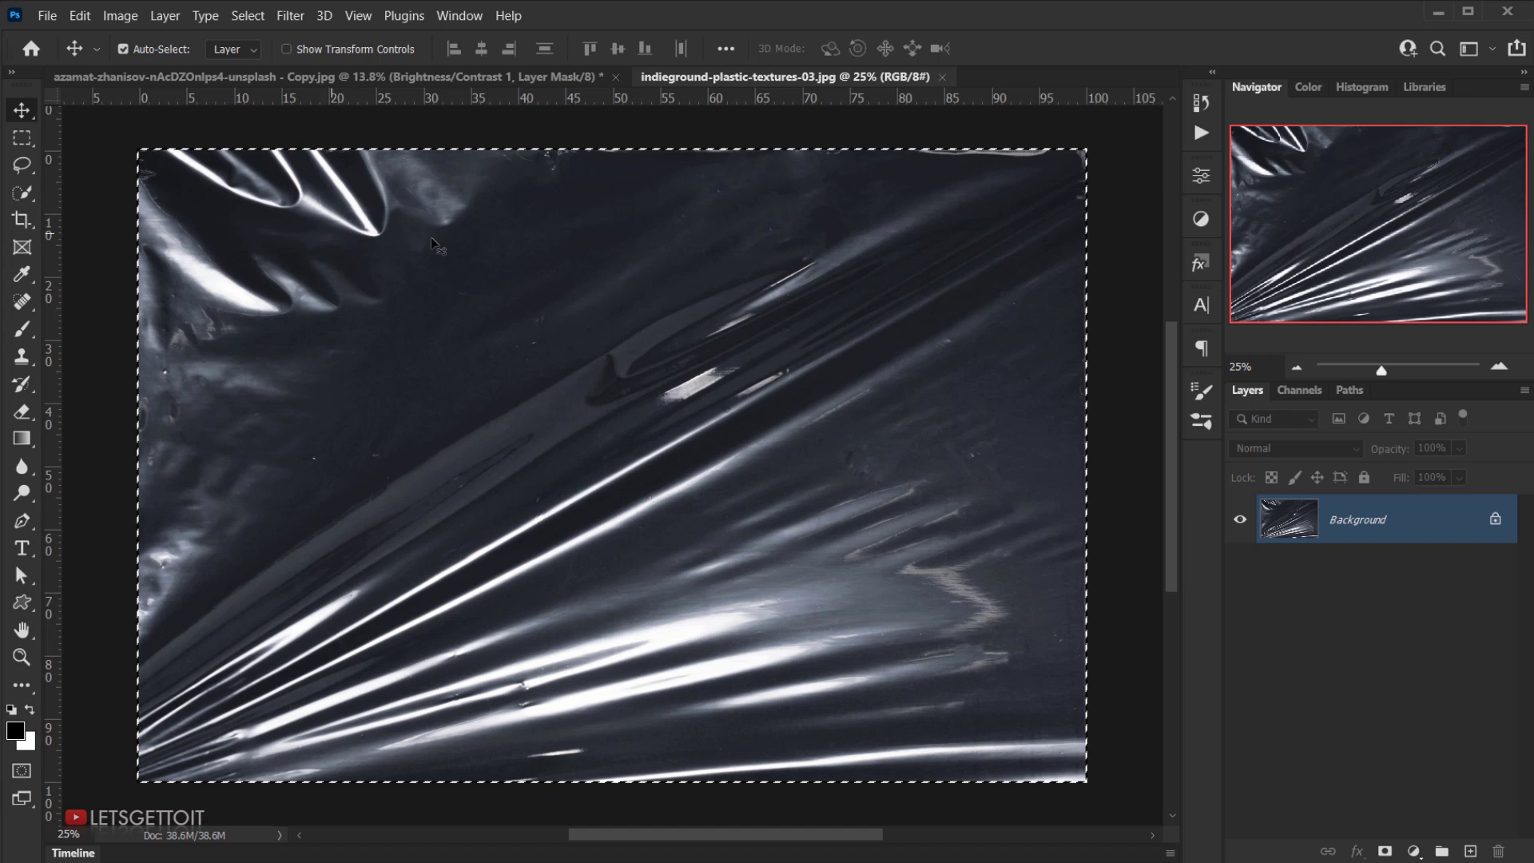
left_click(942, 77)
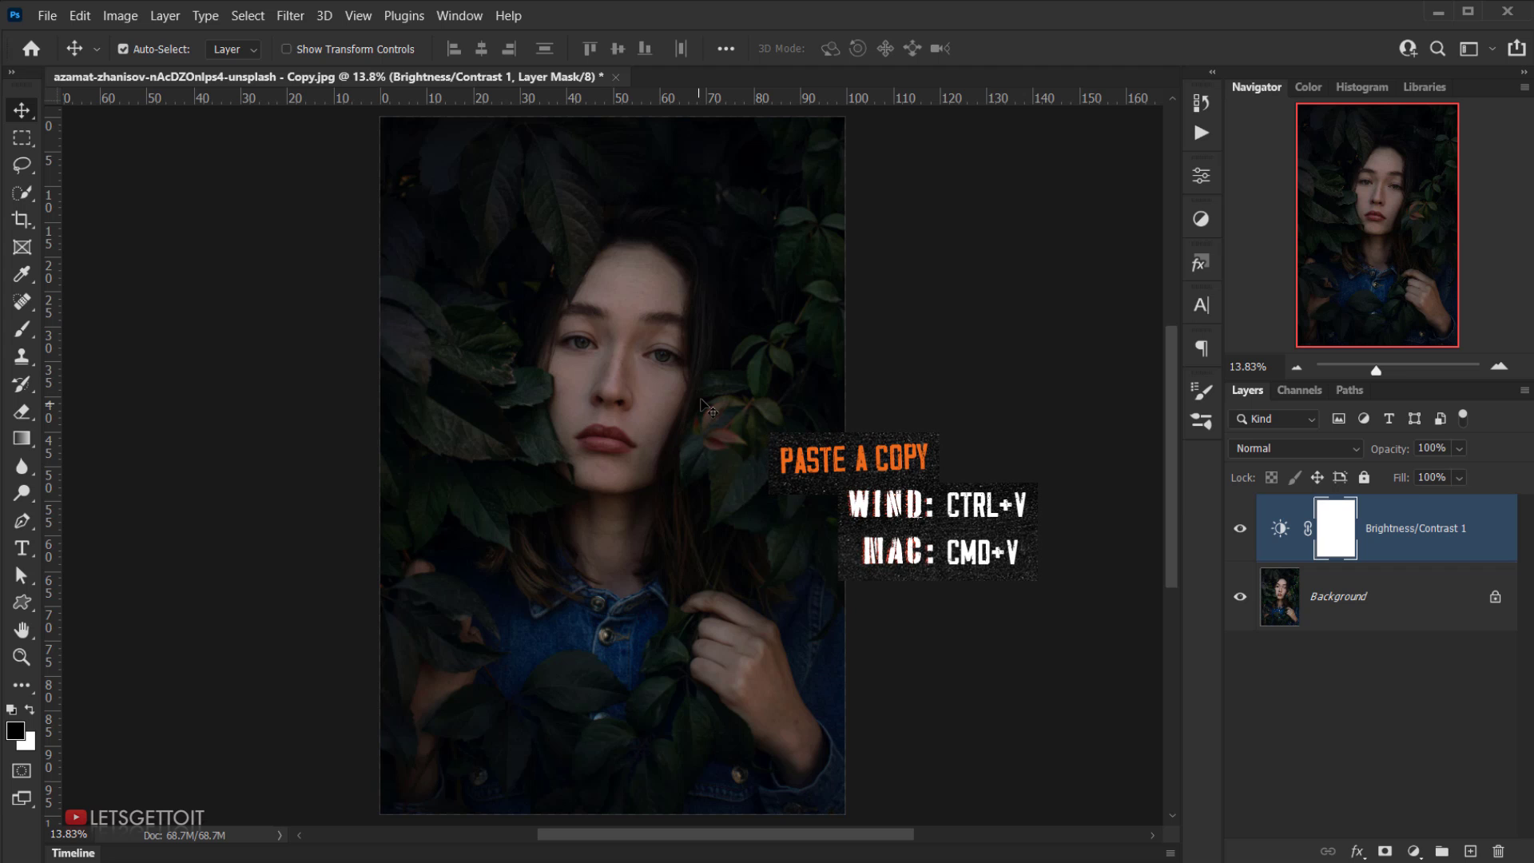
key("ctrl+v")
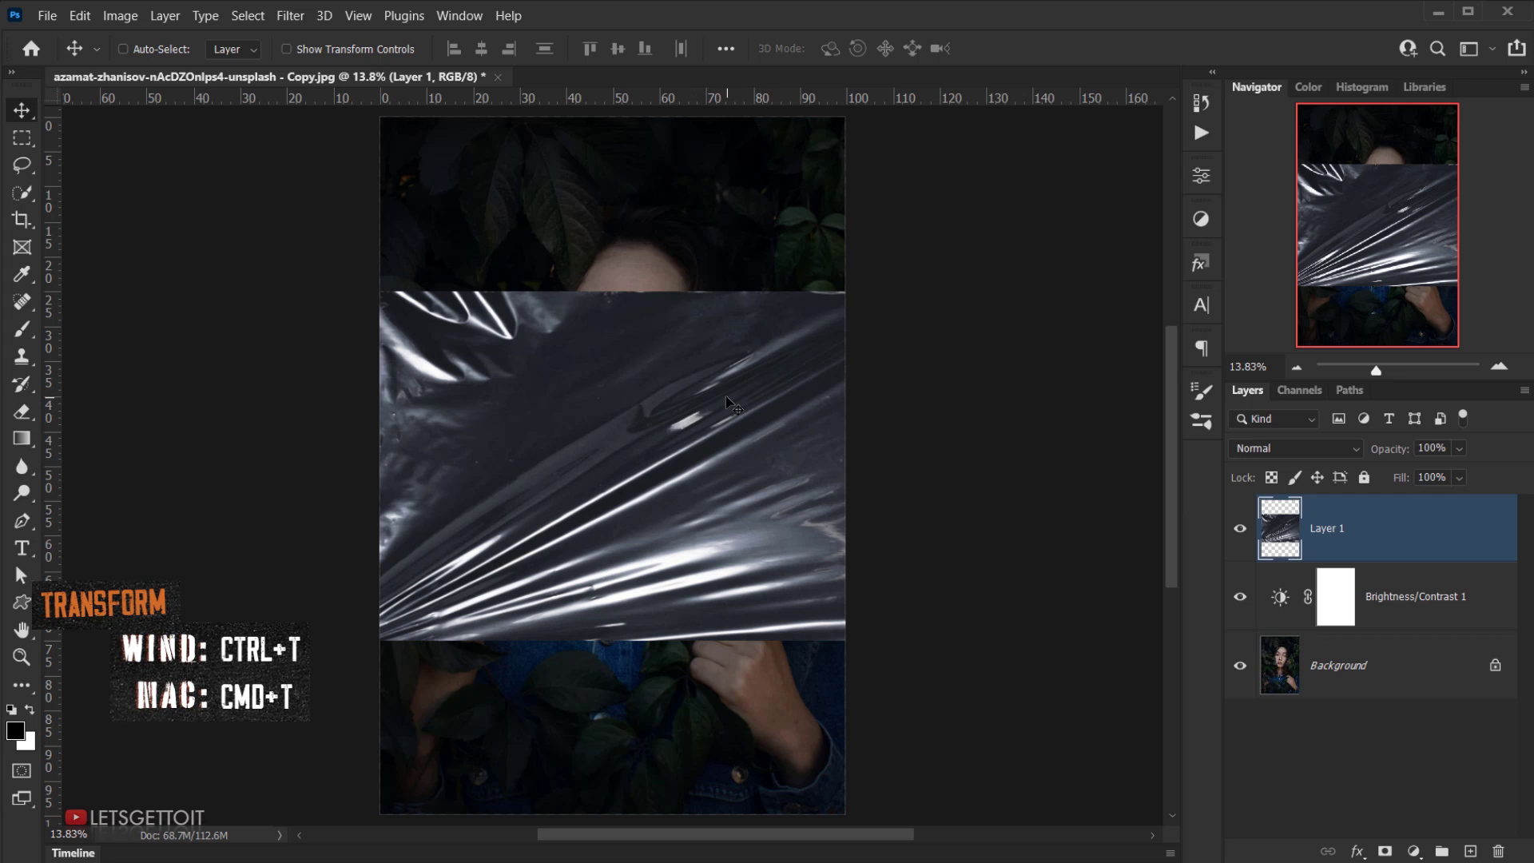
Free-transform the pasted texture, rotating it 90° counterclockwise and flipping it horizontally
key("ctrl+t")
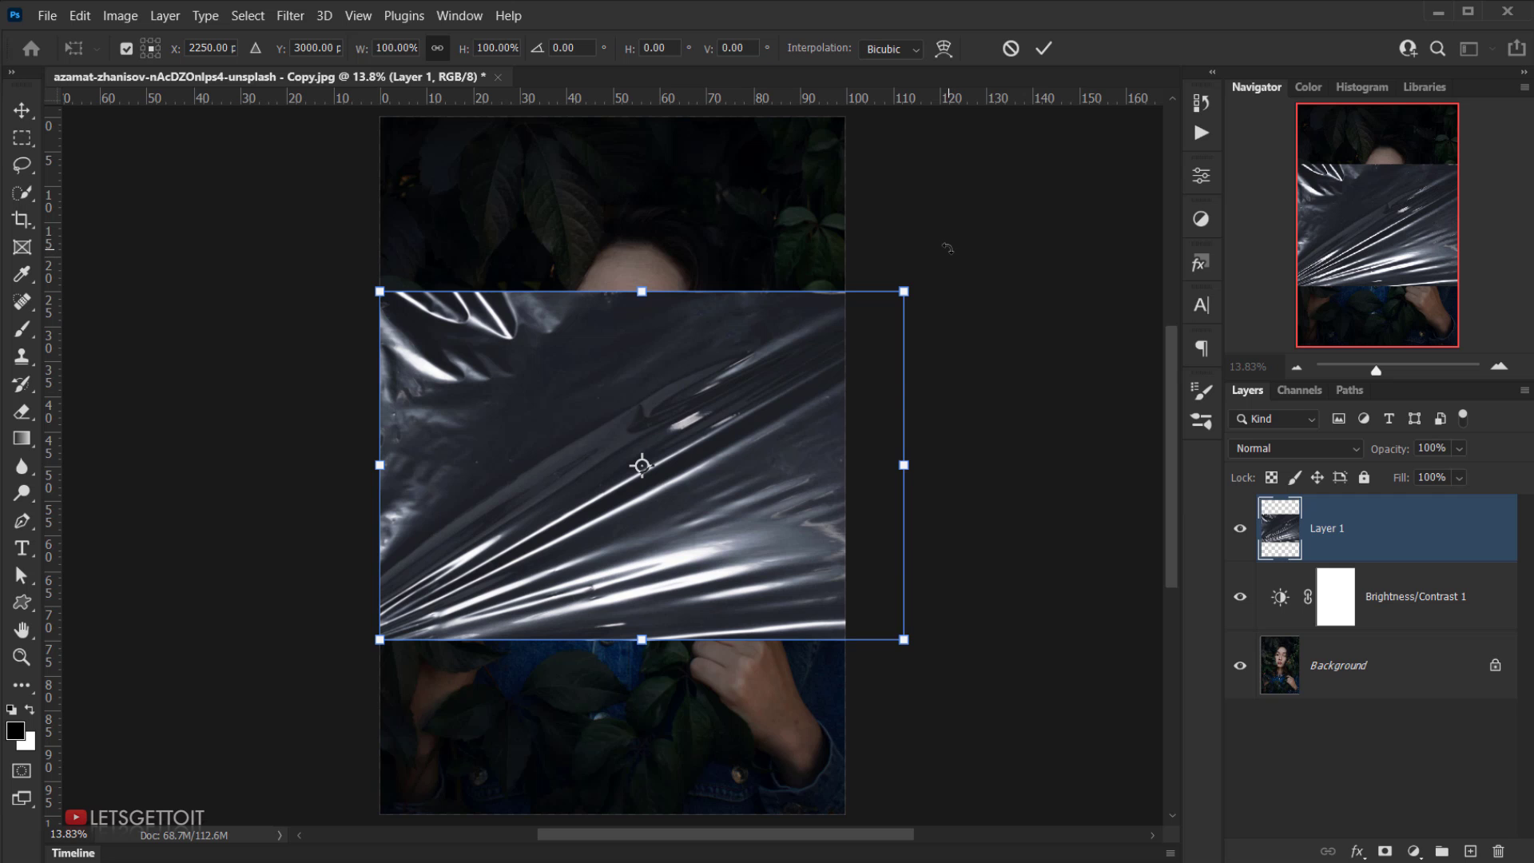
left_click_drag(946, 248, 519, 196)
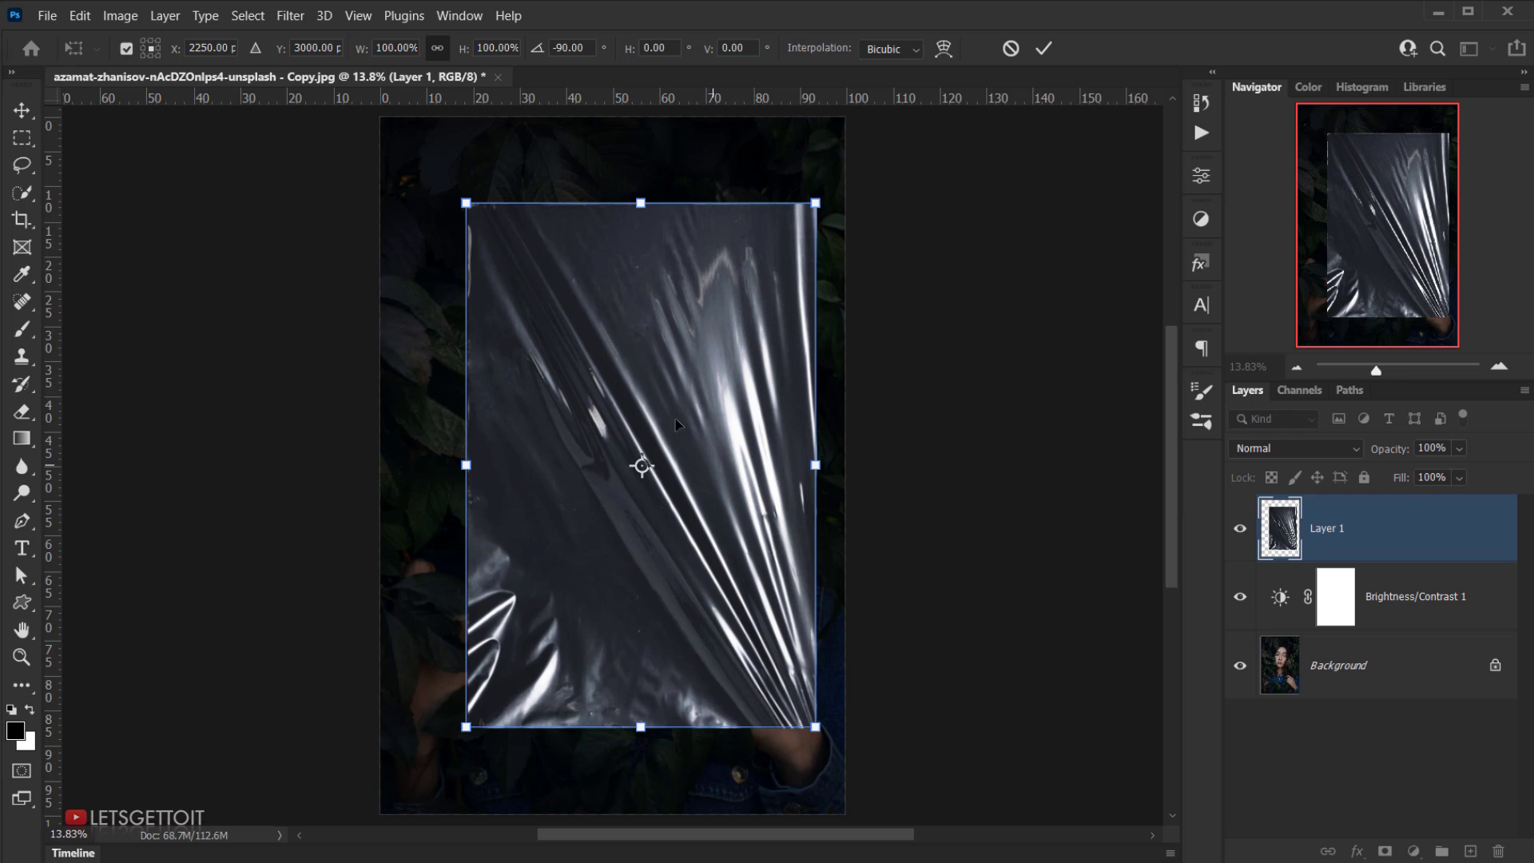
right_click(670, 337)
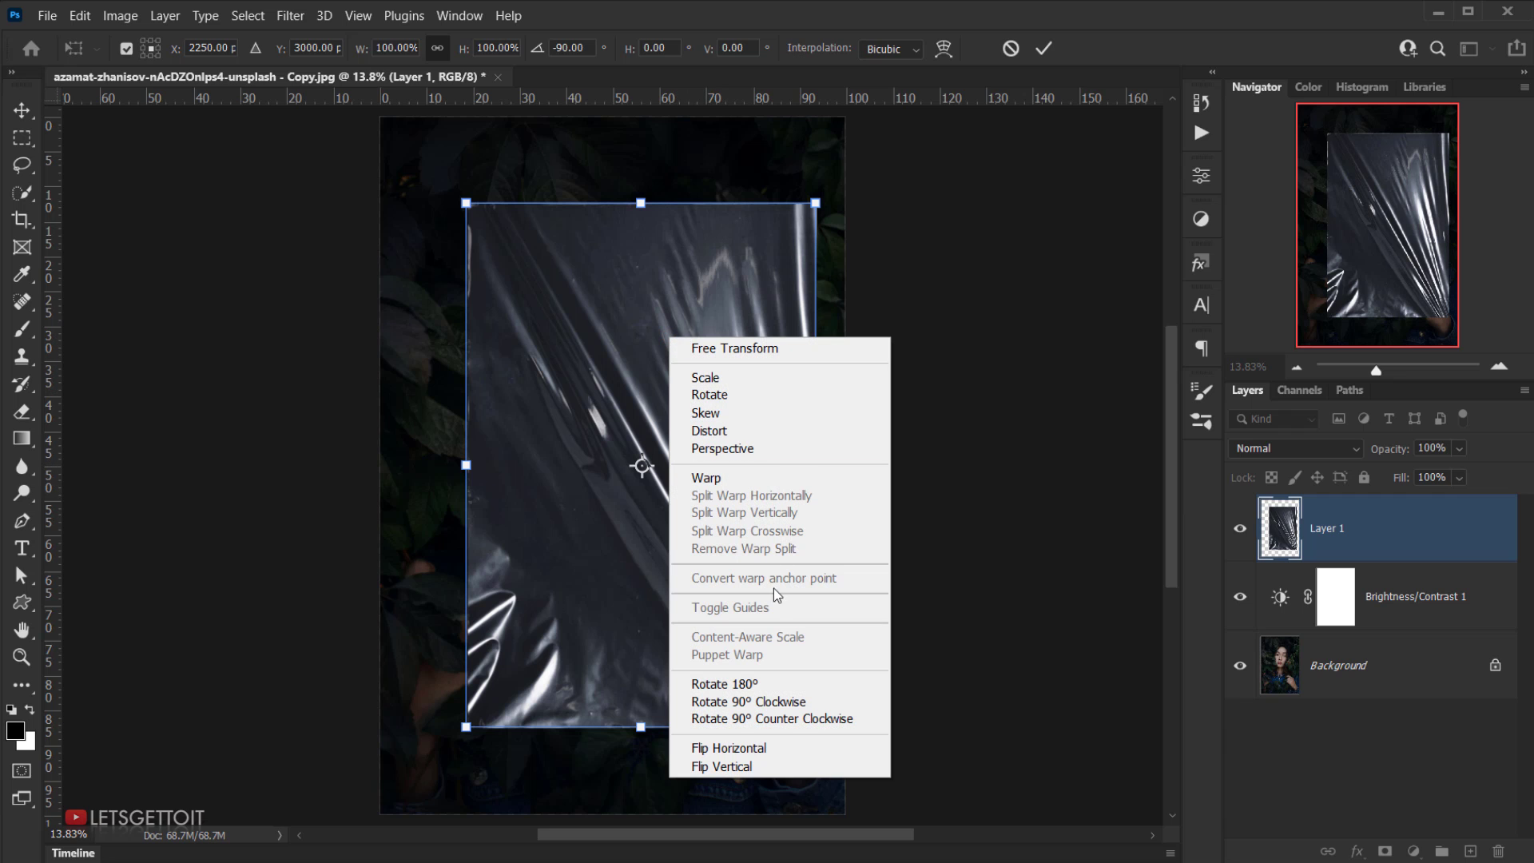
left_click(729, 749)
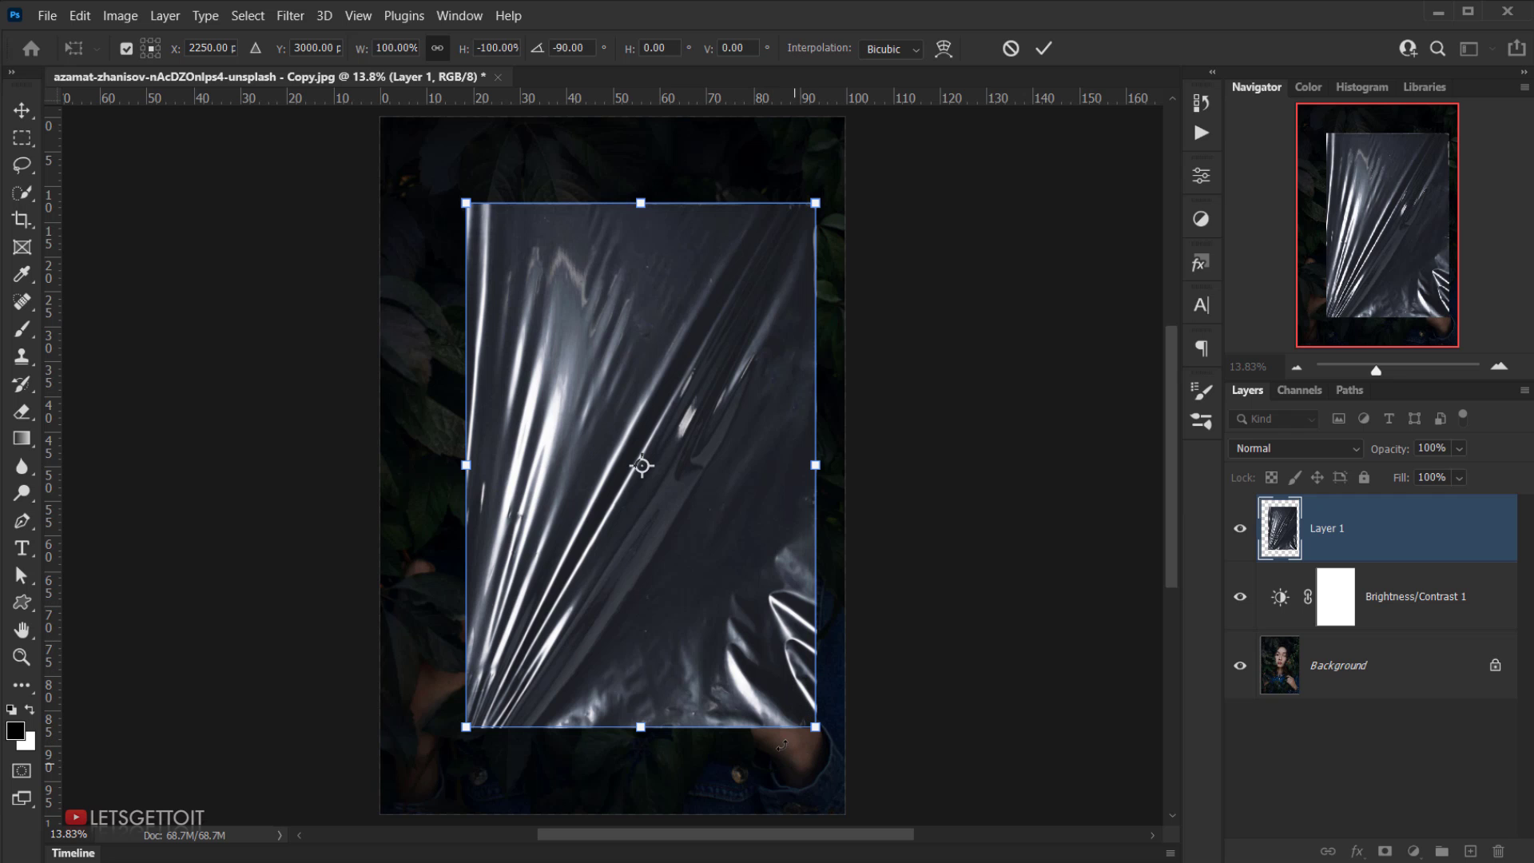
Align the texture to the canvas edges, scale it proportionally to 133.76% so it covers the portrait, and apply the transform
left_click_drag(740, 595, 770, 683)
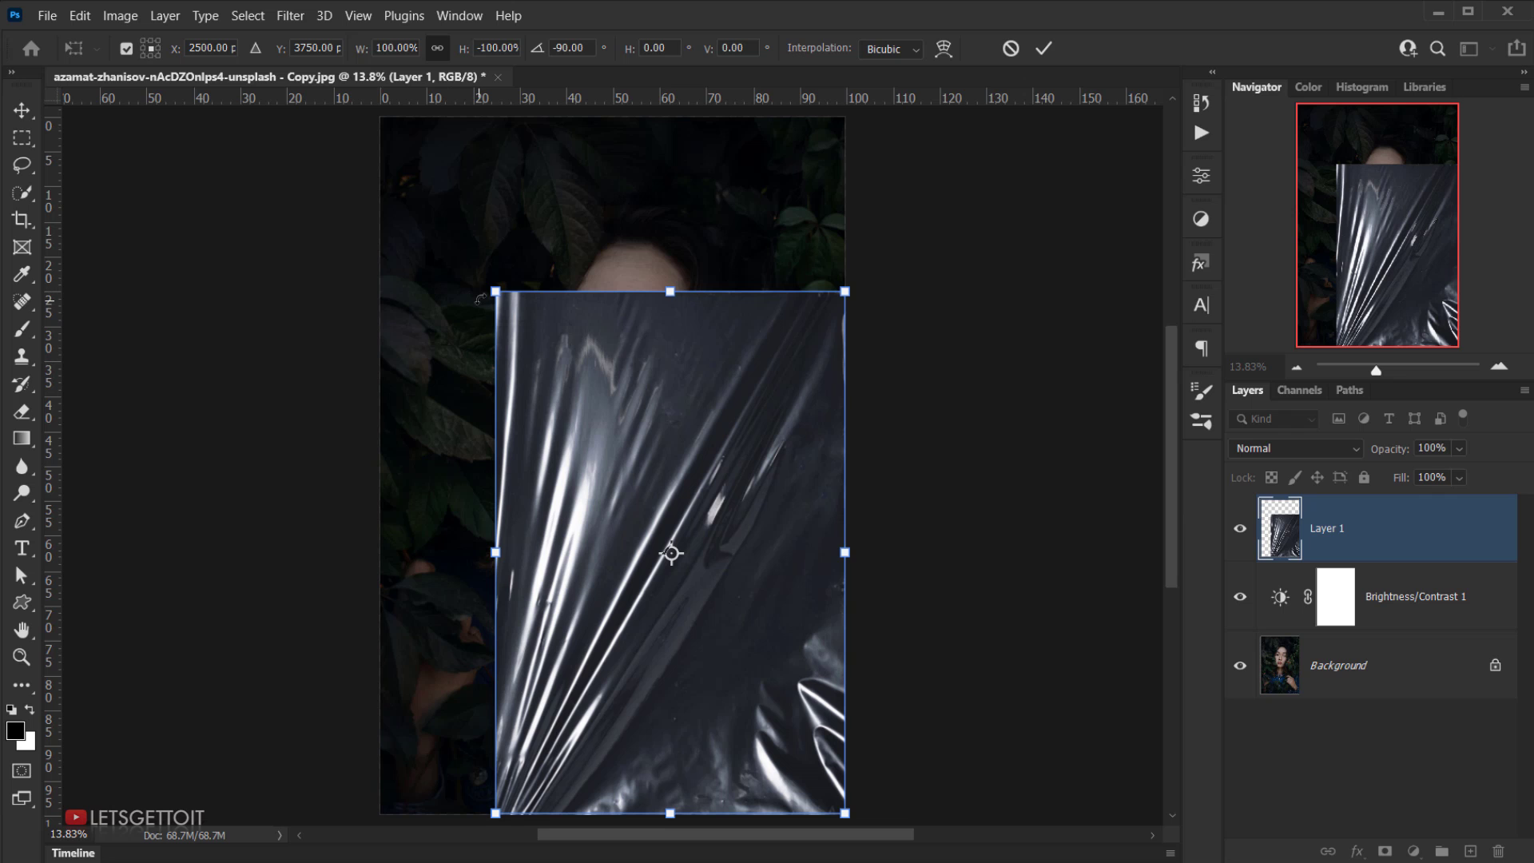
left_click_drag(495, 292, 378, 114)
left_click_drag(844, 463, 847, 464)
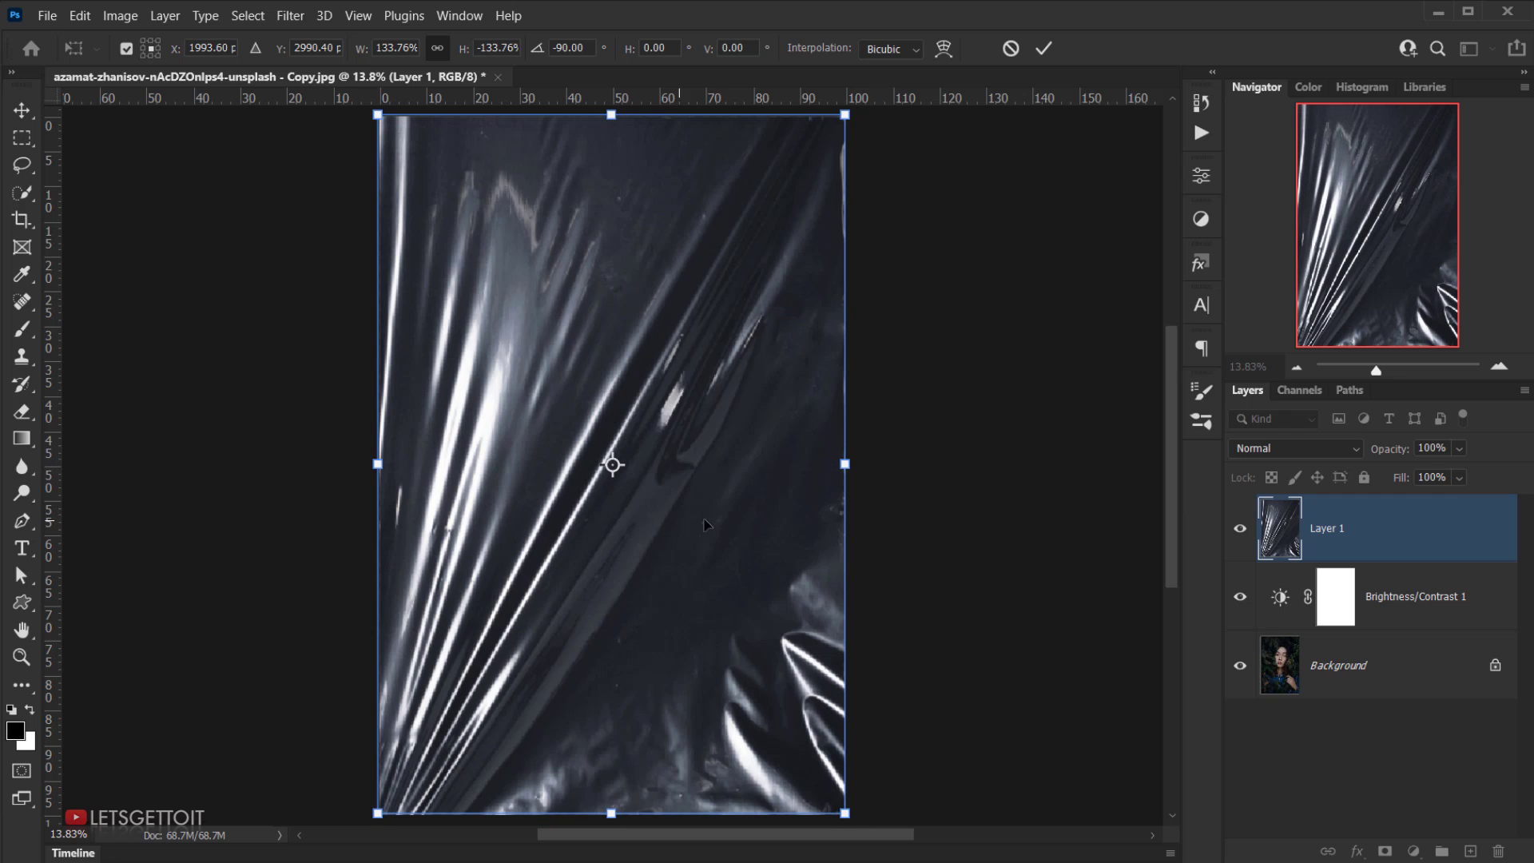
mouse_move(760, 489)
left_mouse_down()
mouse_move(669, 483)
mouse_move(737, 480)
left_mouse_up()
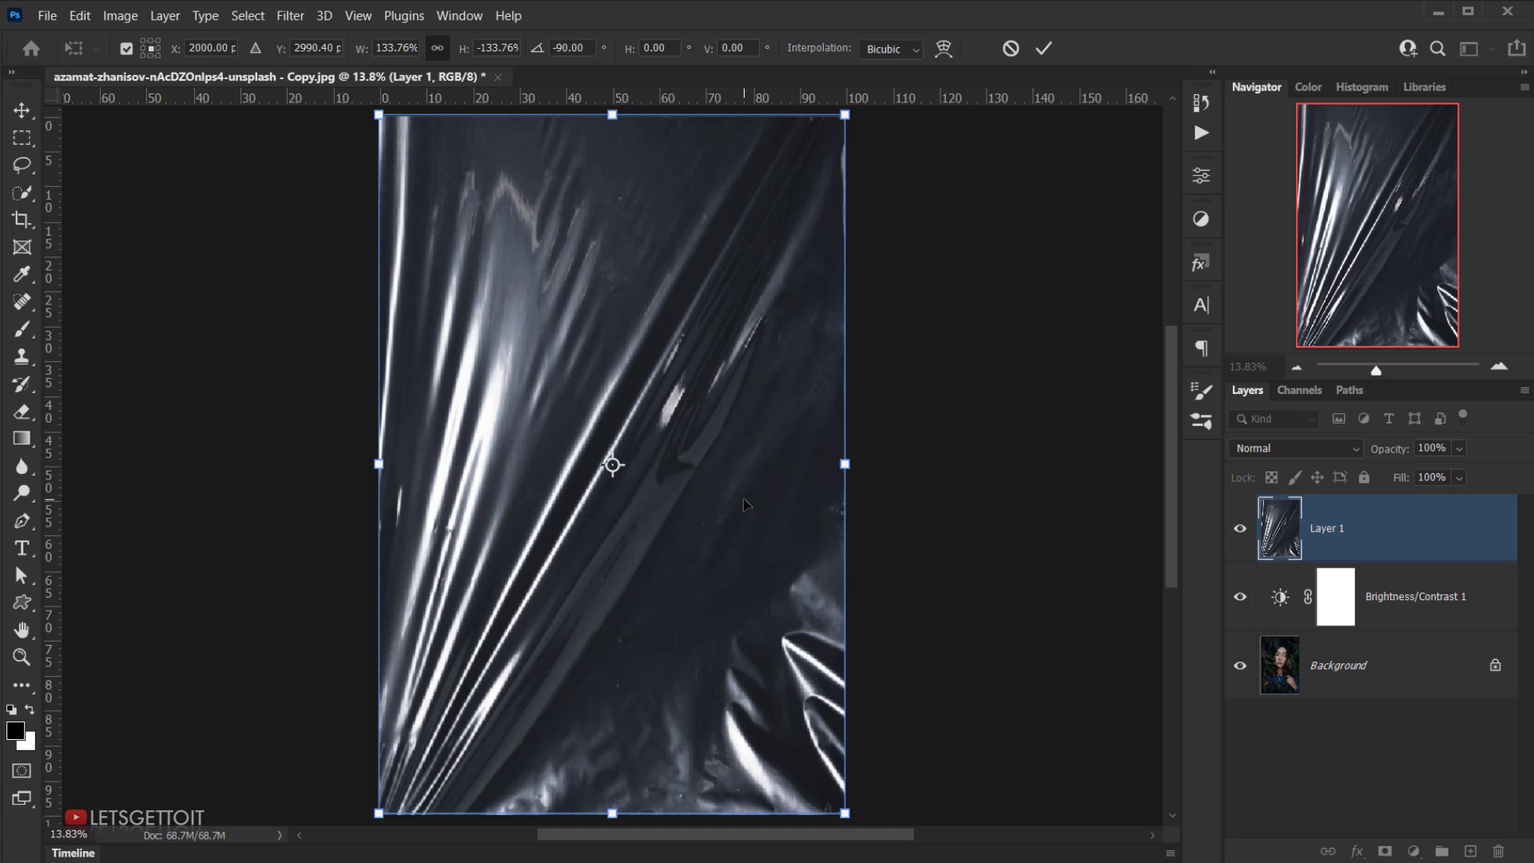
key("Return")
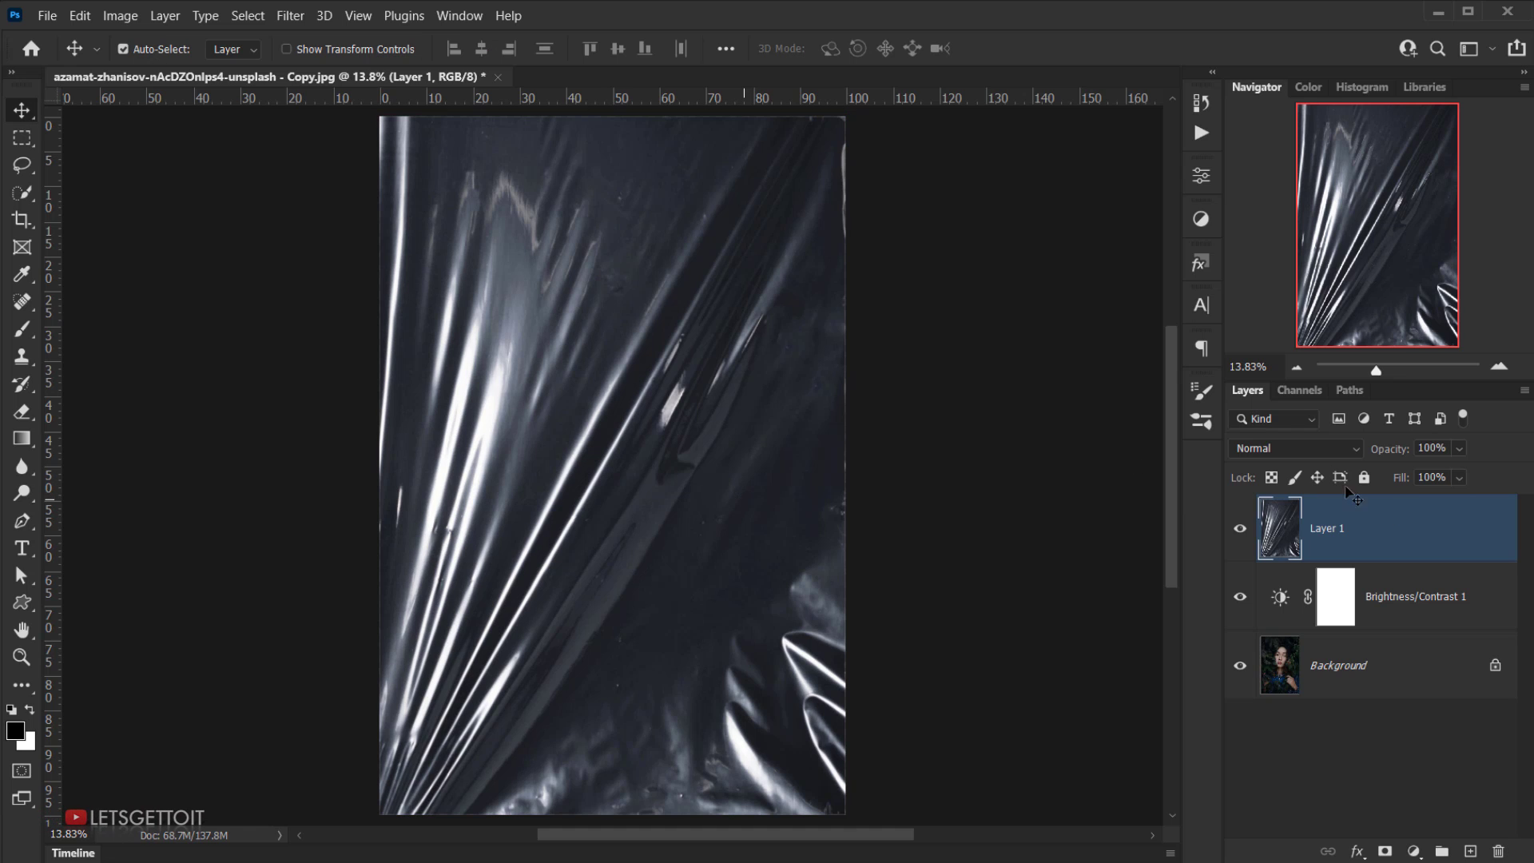
key("ctrl")
left_click(1287, 449)
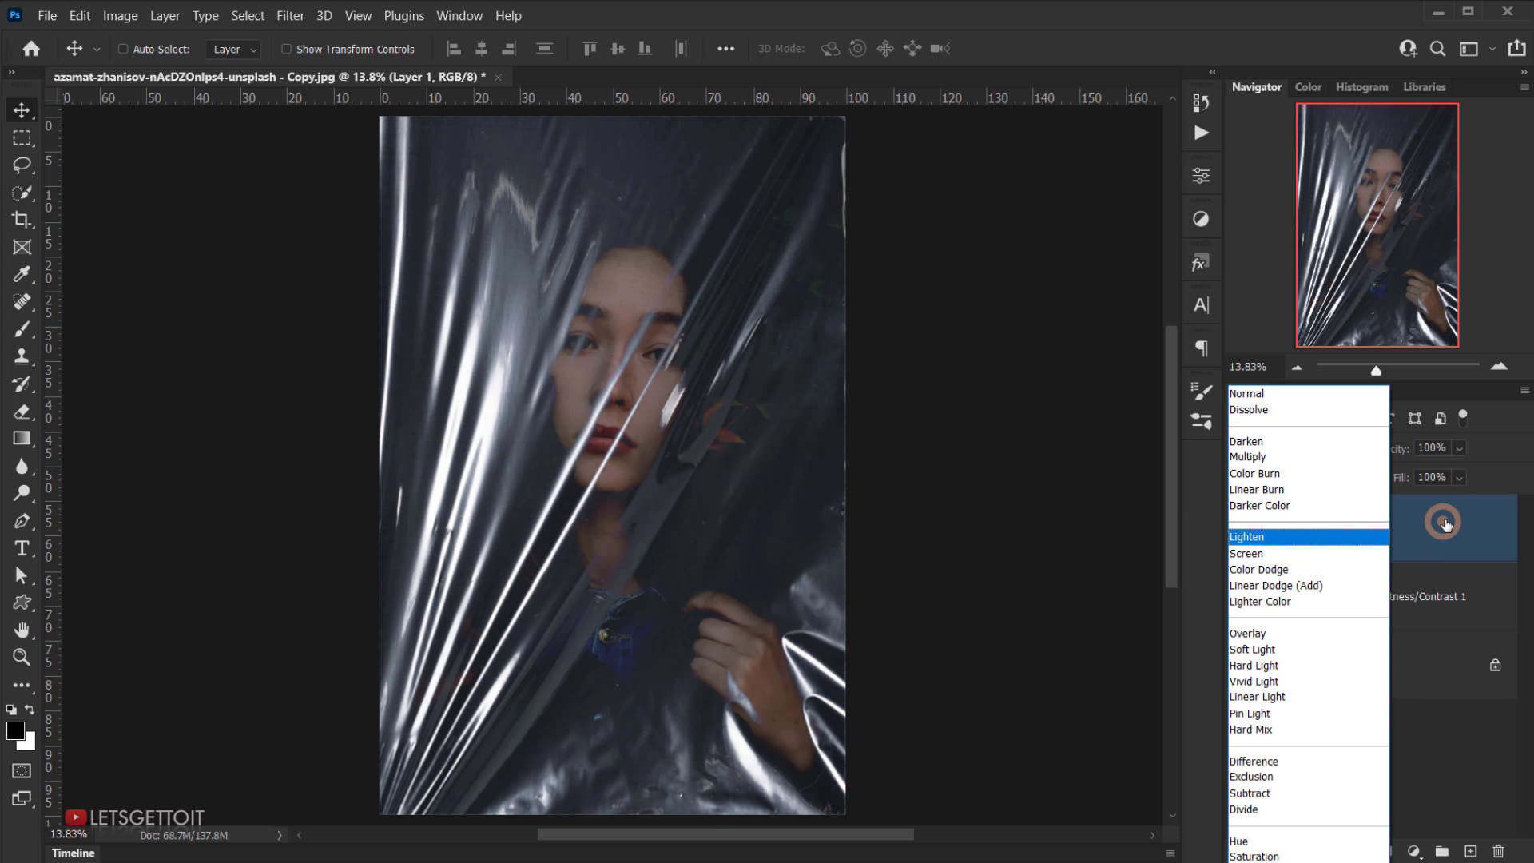
key("Escape")
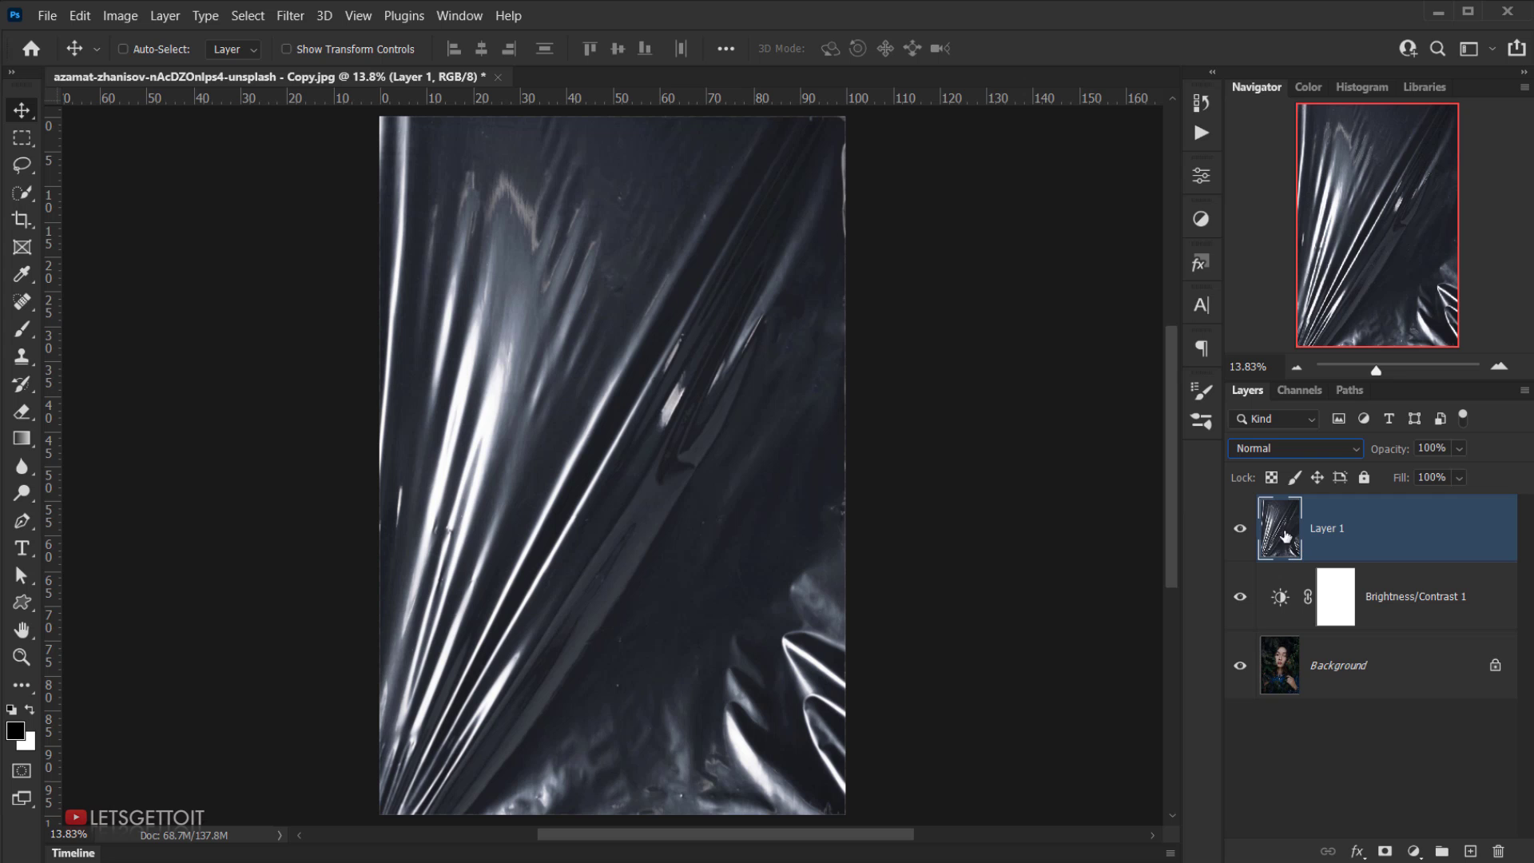
Rename the texture layer as Plastic and toggle its visibility to check the portrait underneath
left_click(1240, 530)
left_click(1240, 532)
double_click(1326, 528)
type("Plastic")
key("Return")
left_click(1240, 528)
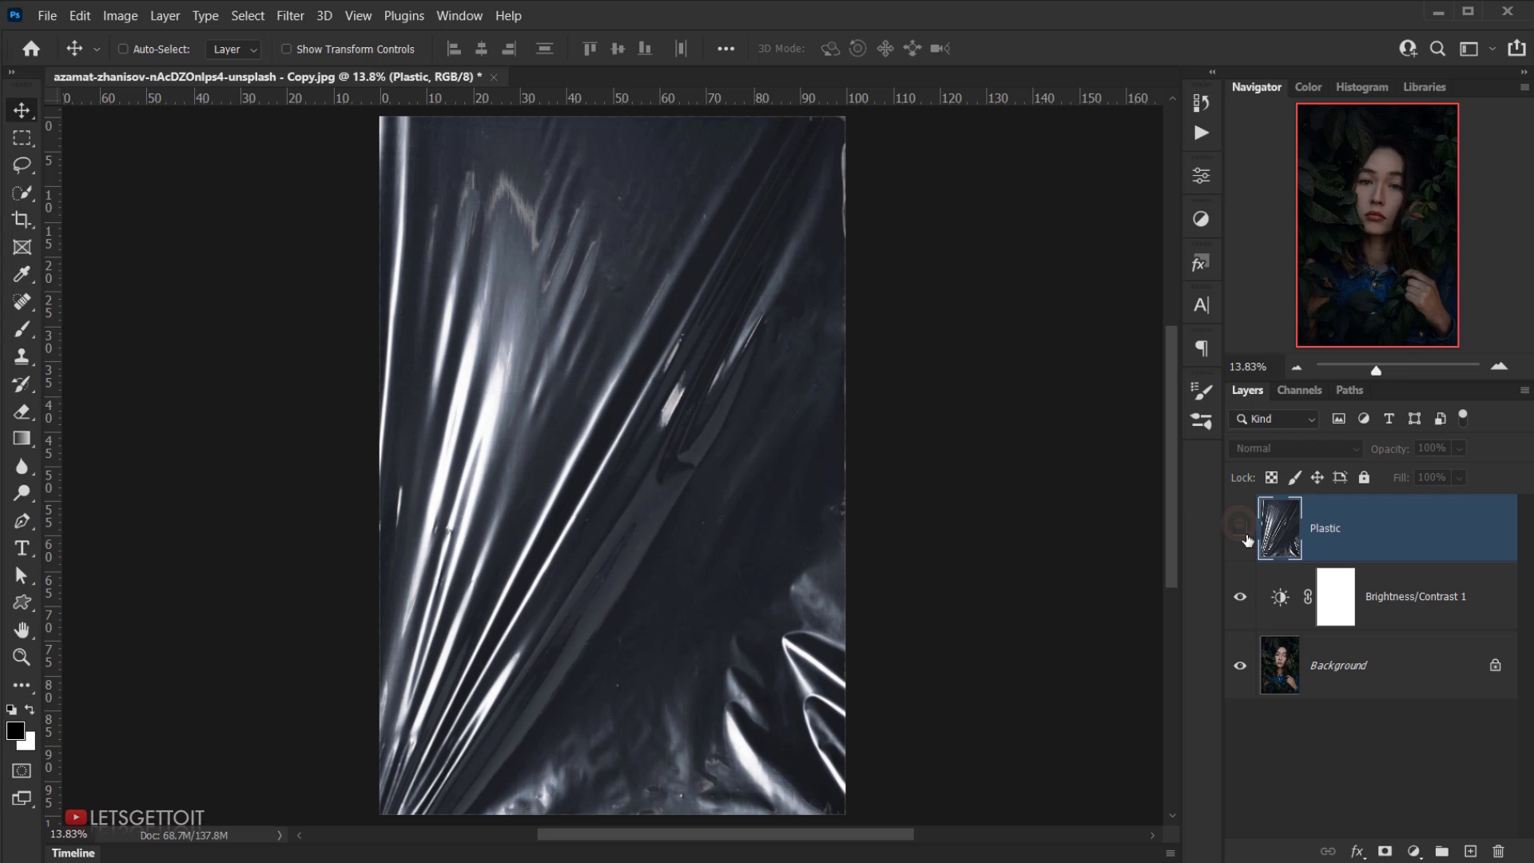
left_click(1240, 528)
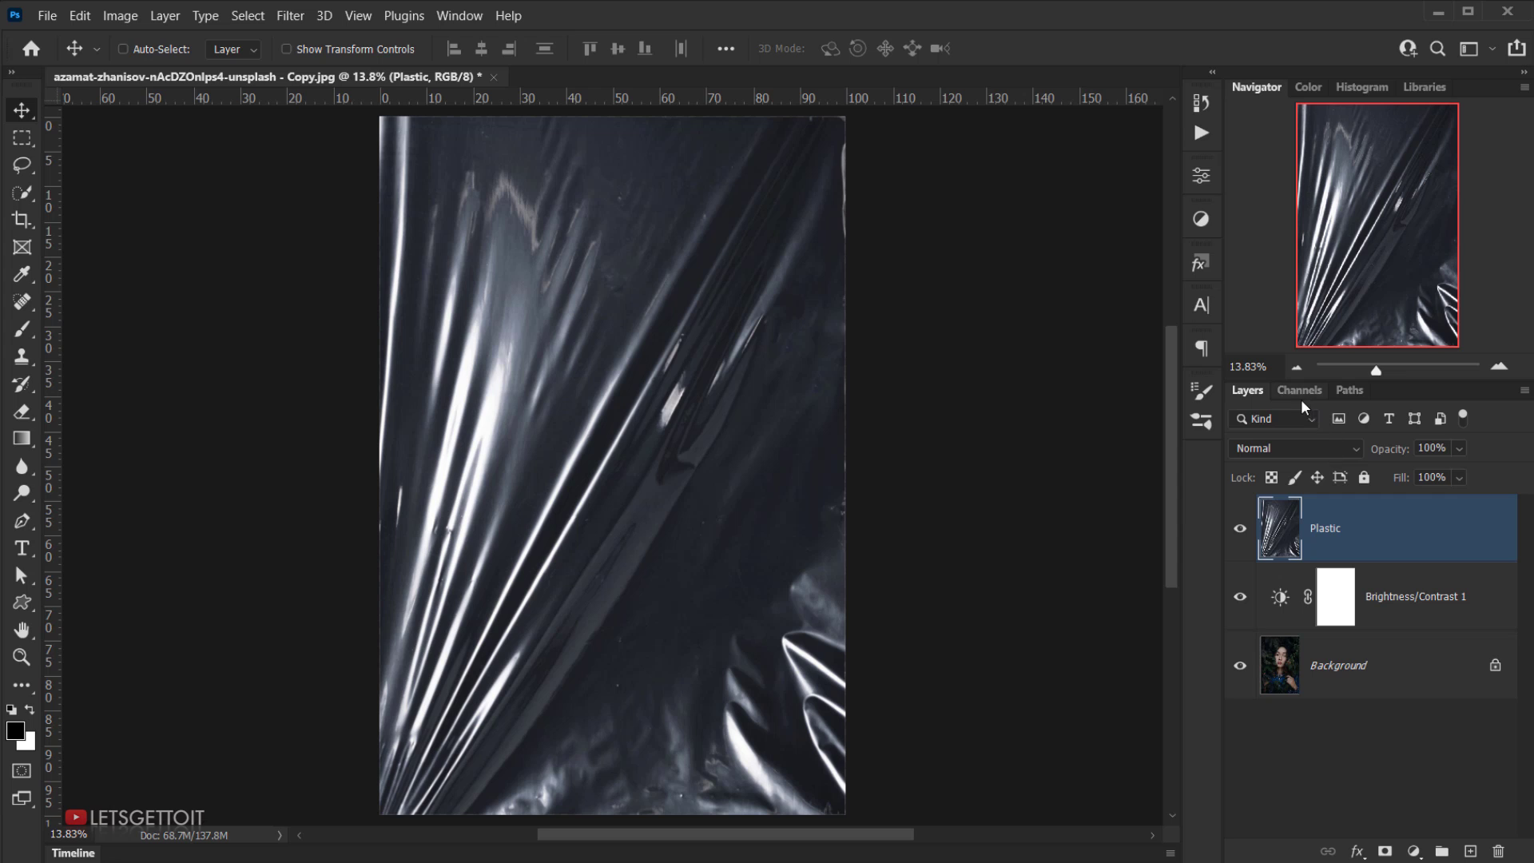
Load the bright areas of the Red channel as a selection and return to the layer list with Plastic active
left_click(1300, 389)
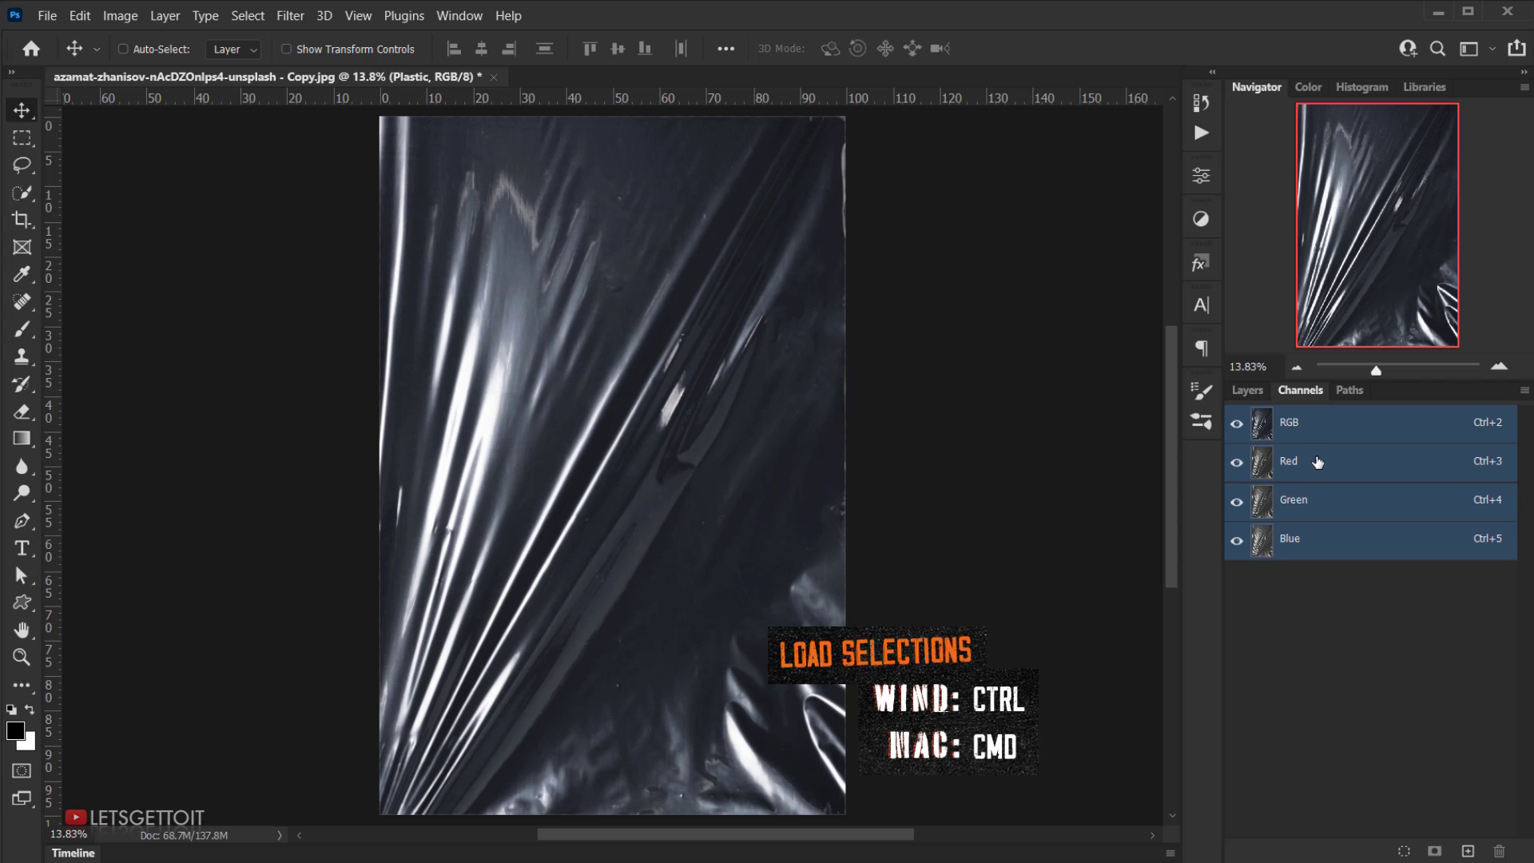
left_click(1264, 466, "ctrl")
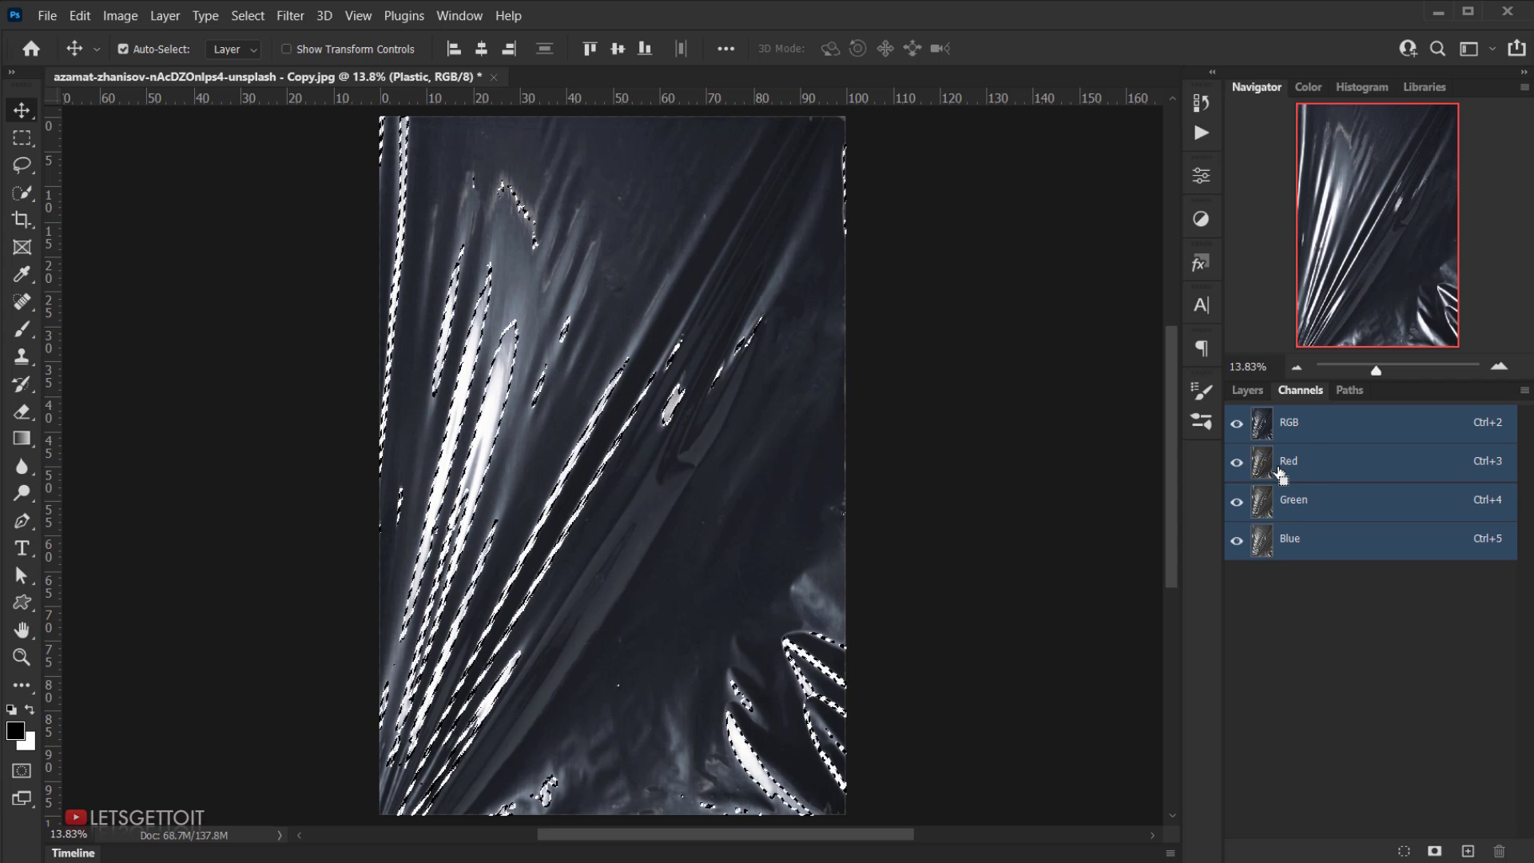
left_click(1251, 467, "ctrl+shift")
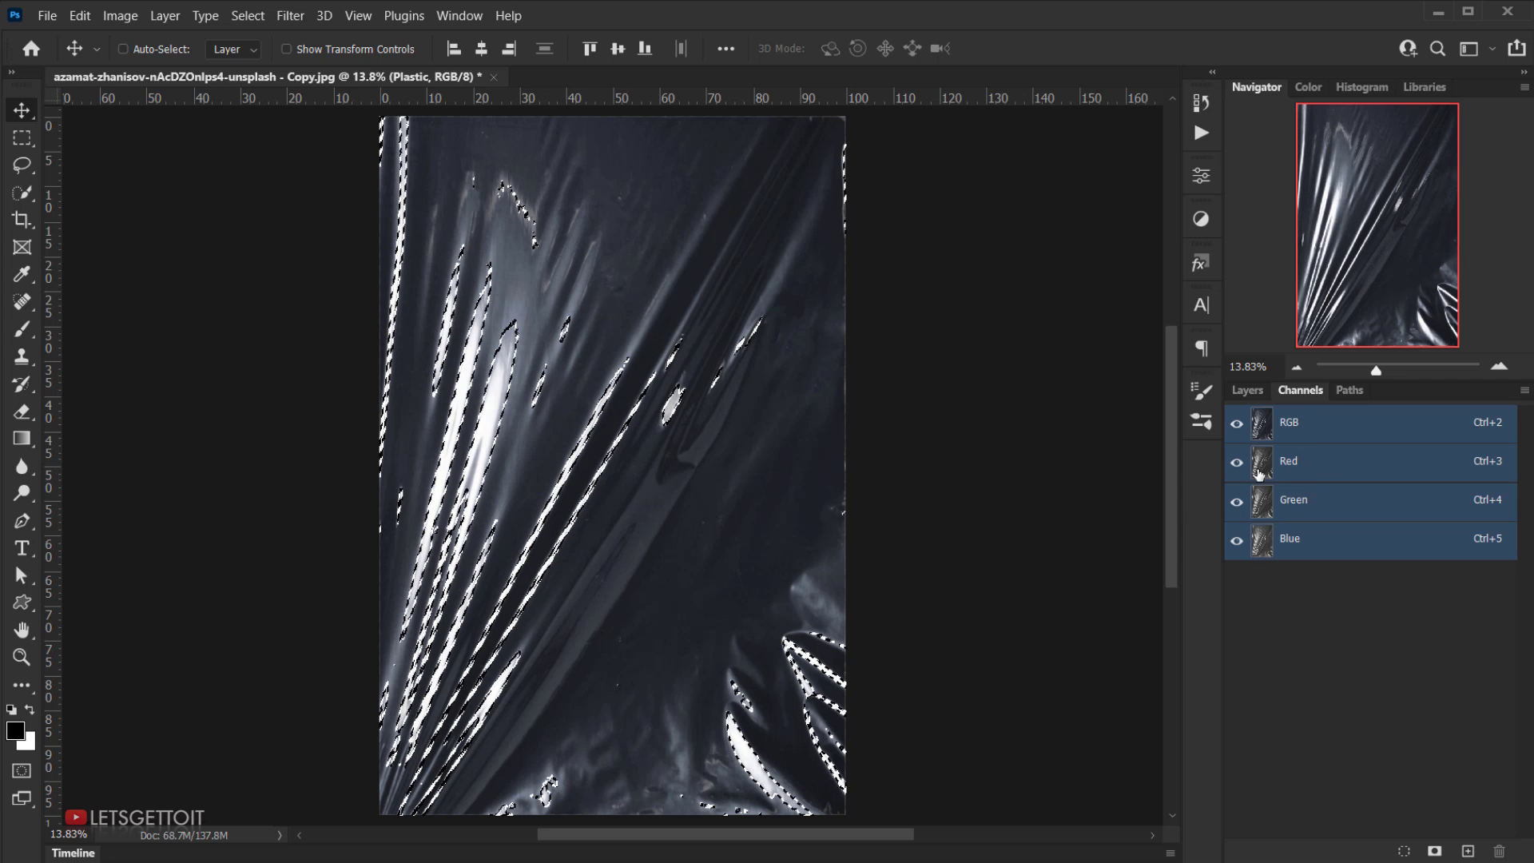
left_click(1250, 468, "ctrl+shift")
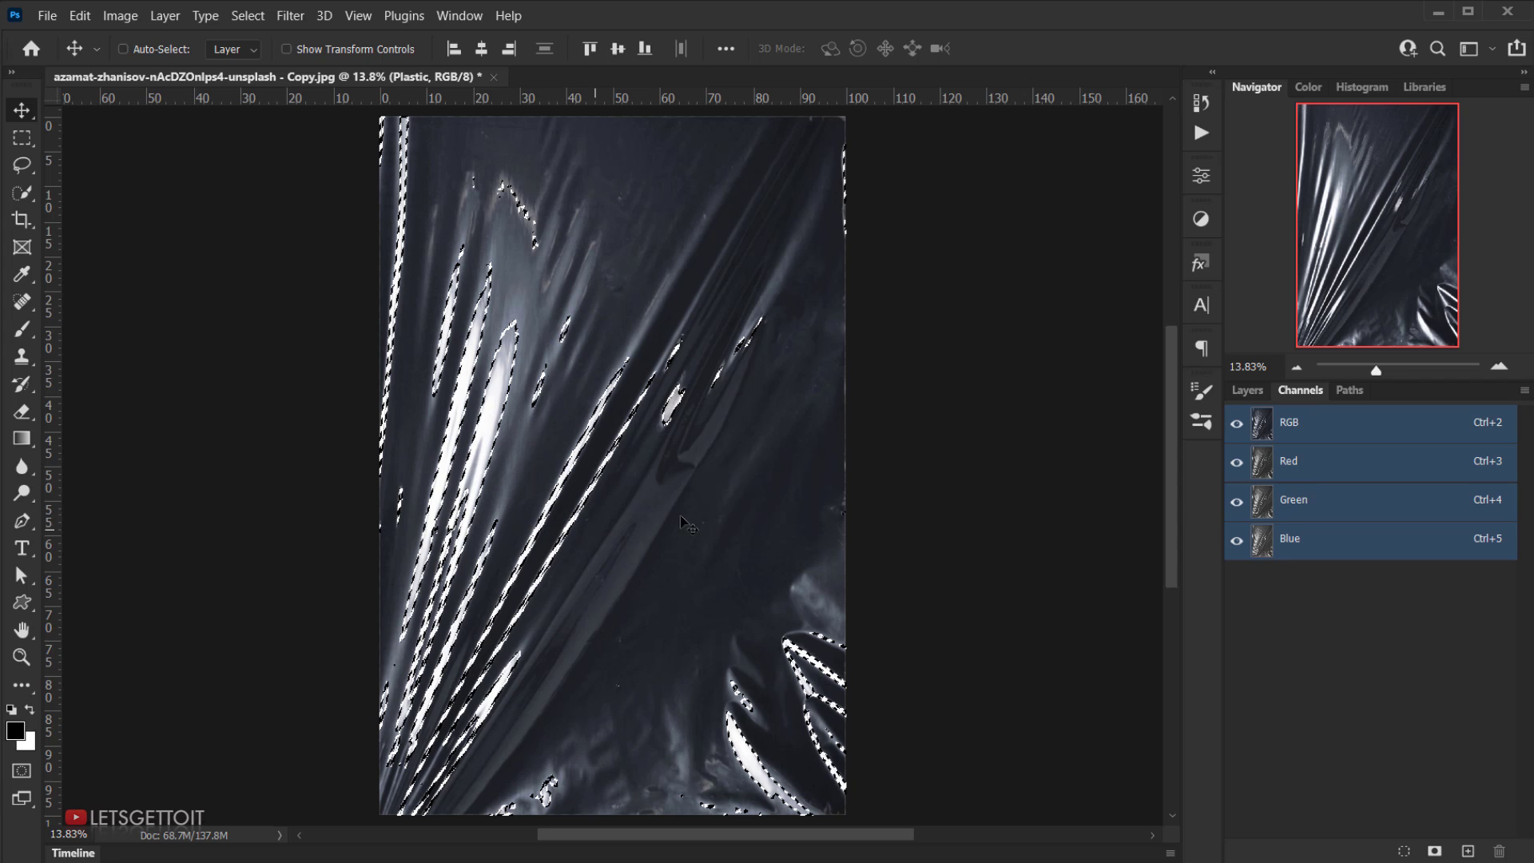
left_click(1250, 391)
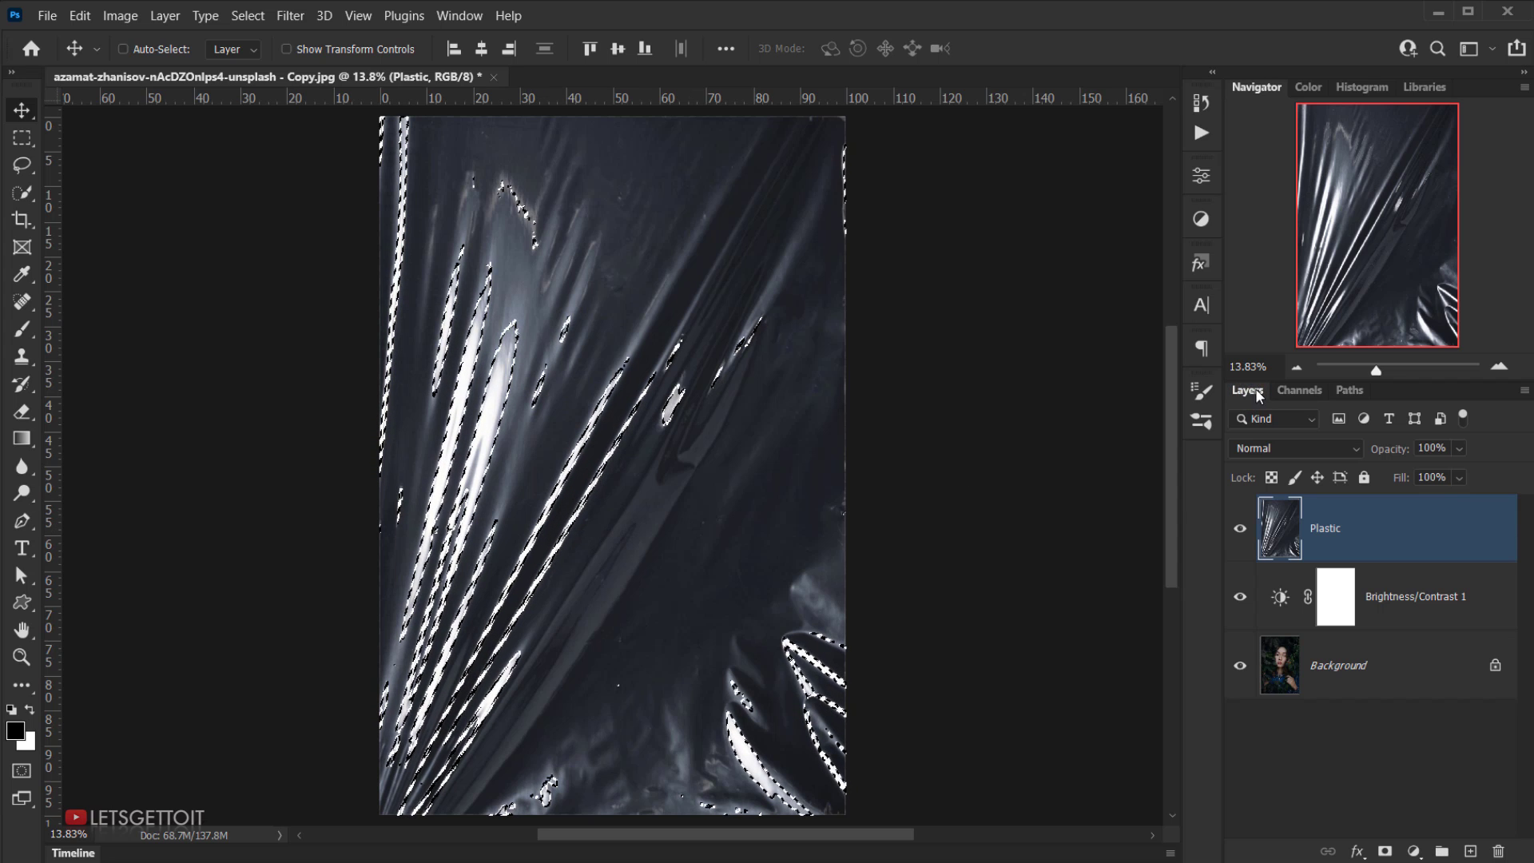
Hide the Plastic layer and add a Hue/Saturation adjustment masked by the active selection directly above Brightness/Contrast 1
left_click(1239, 531)
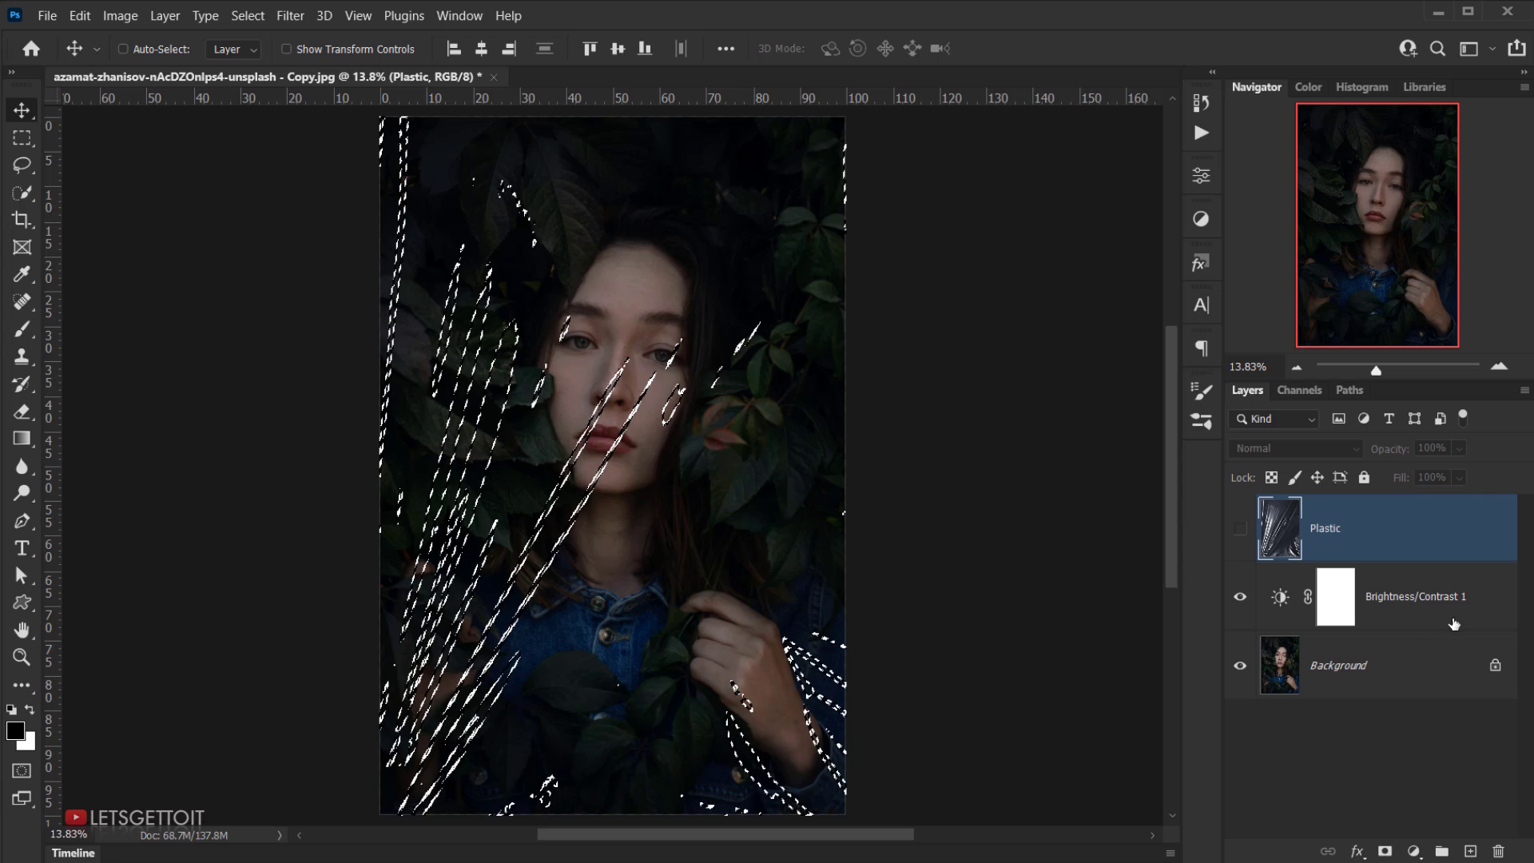
left_click(1415, 614)
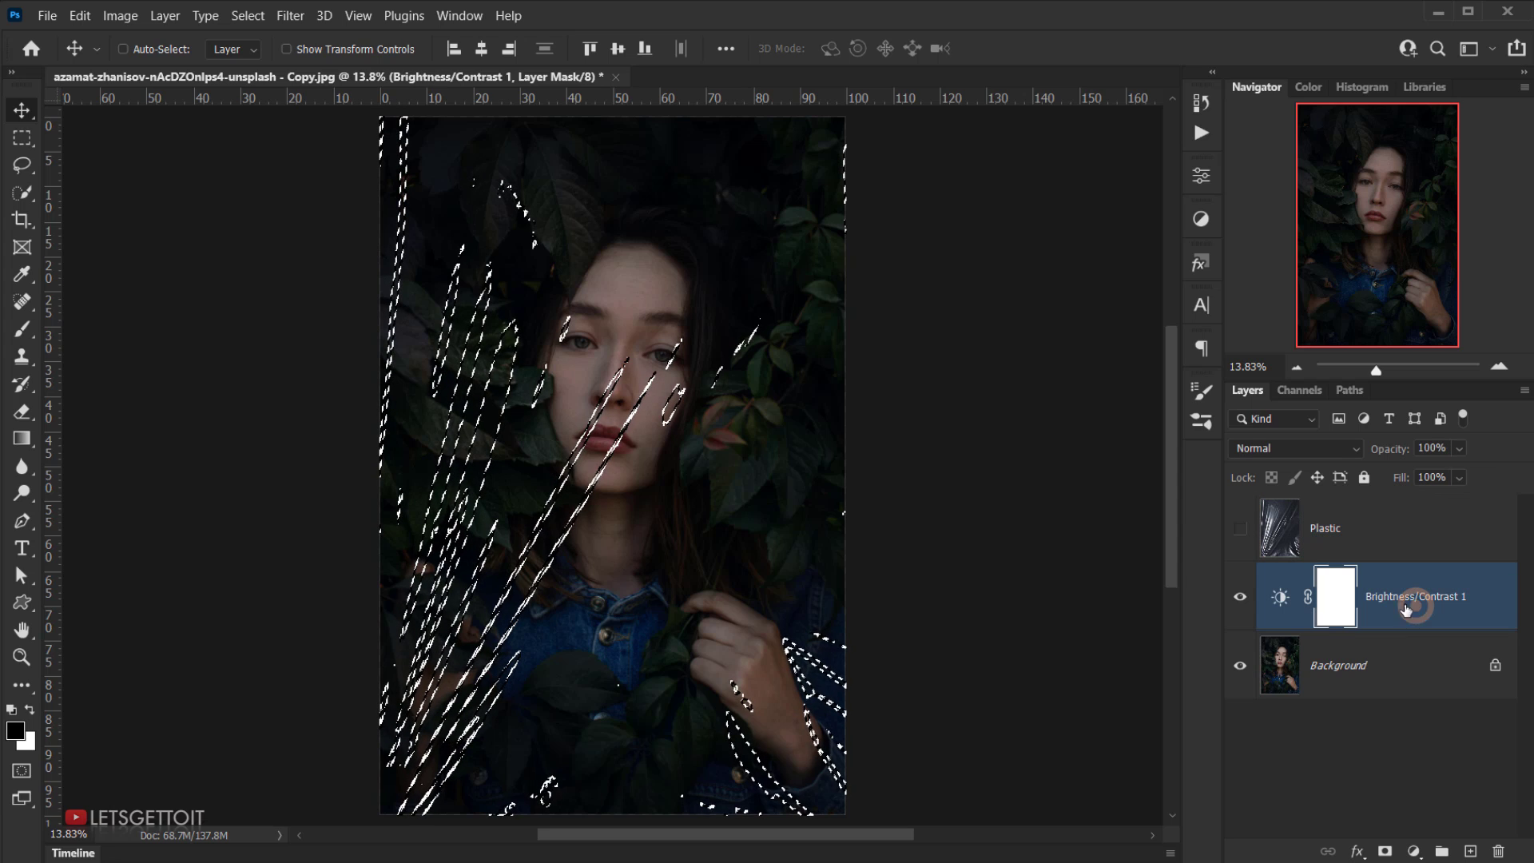
left_click(1416, 851)
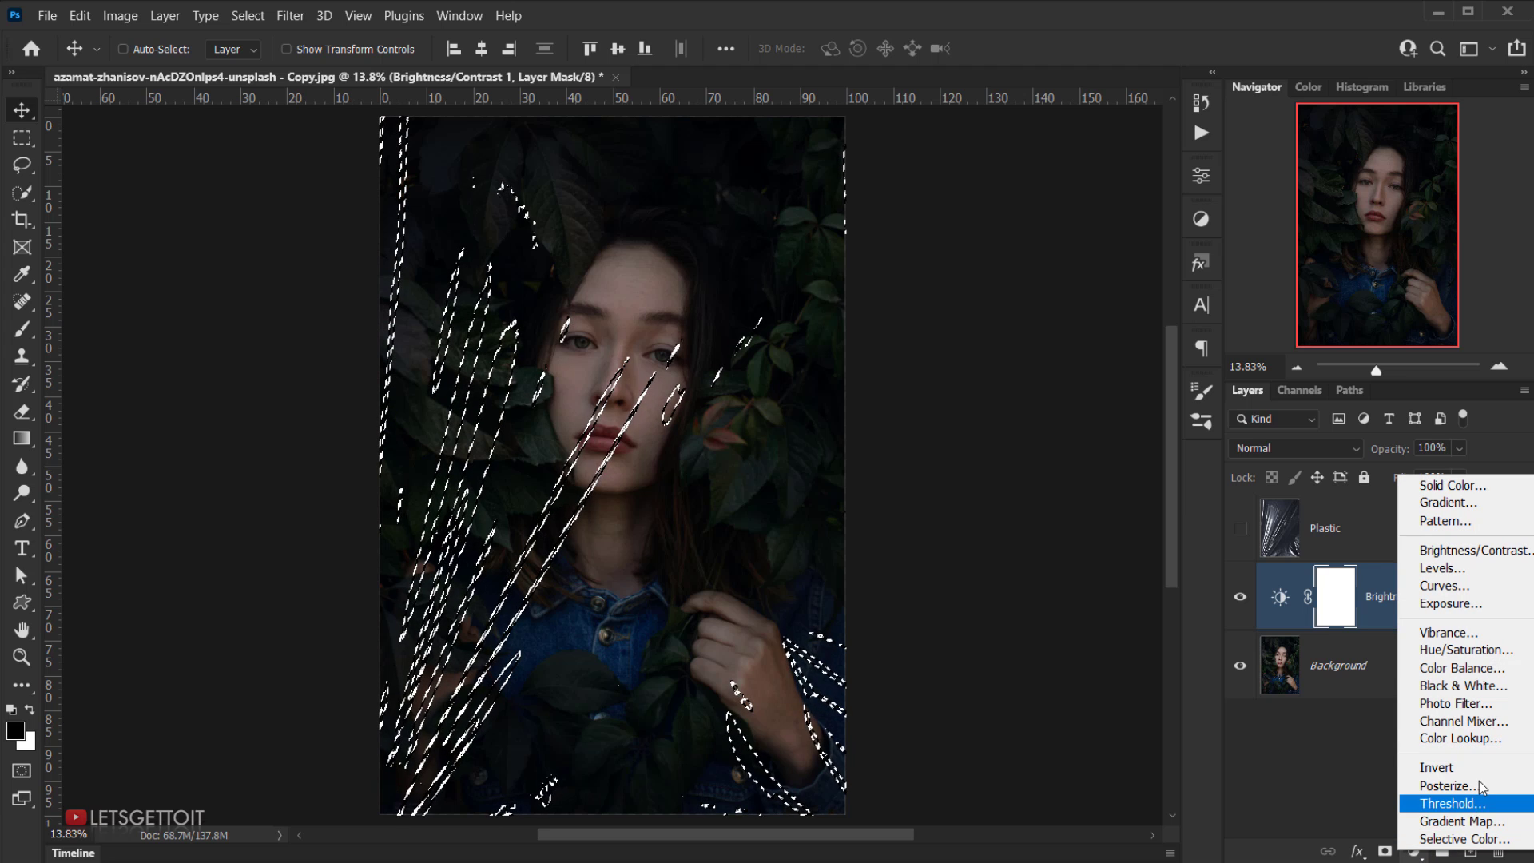
left_click(1468, 650)
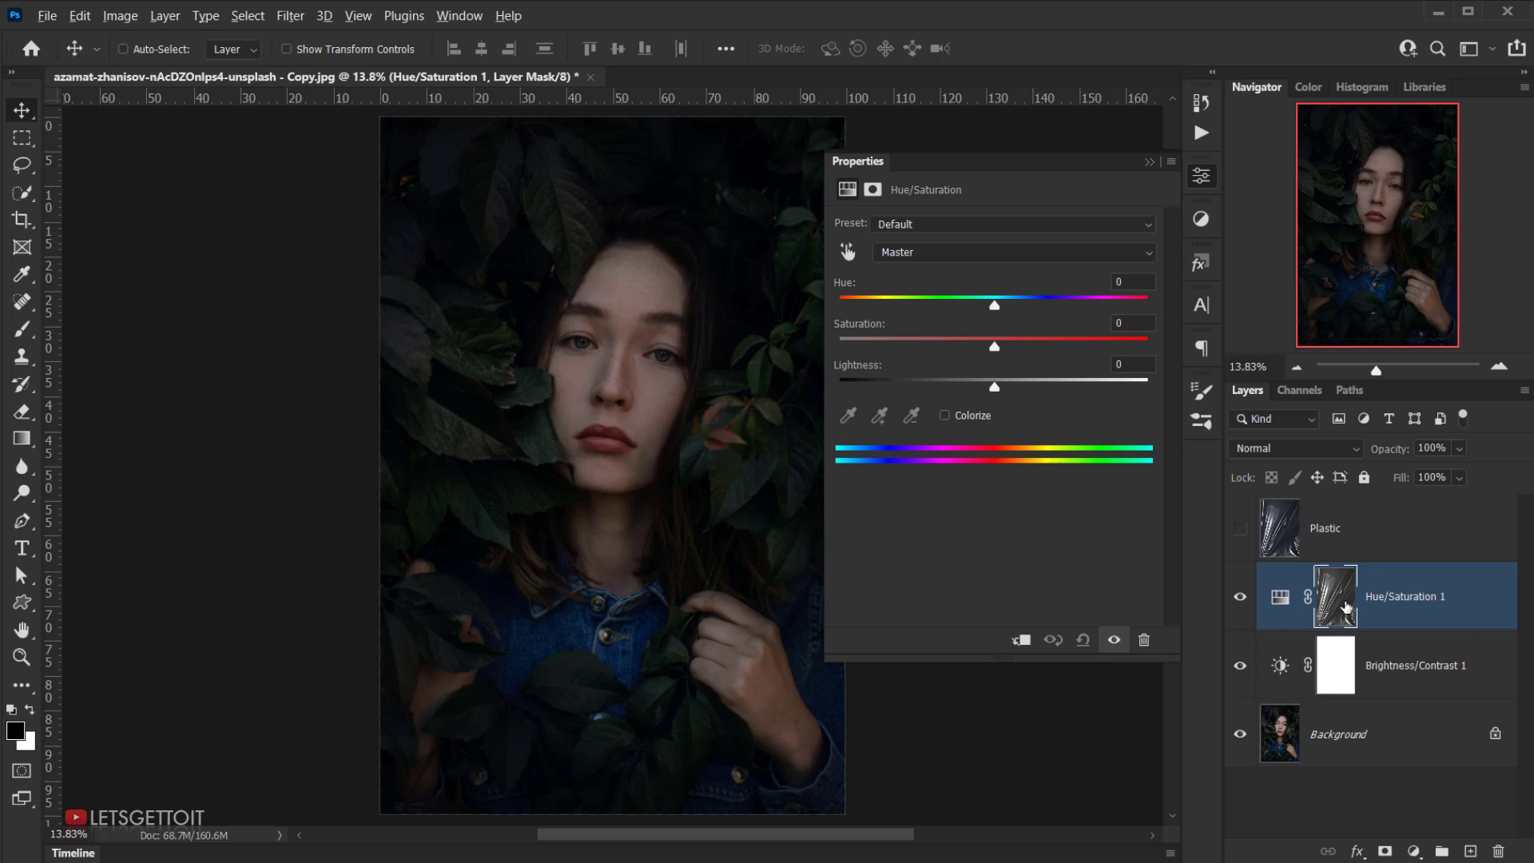
View the Hue/Saturation mask on its own, then set the adjustment's Lightness to +50 and compare the image without it
left_click(1343, 600, "alt")
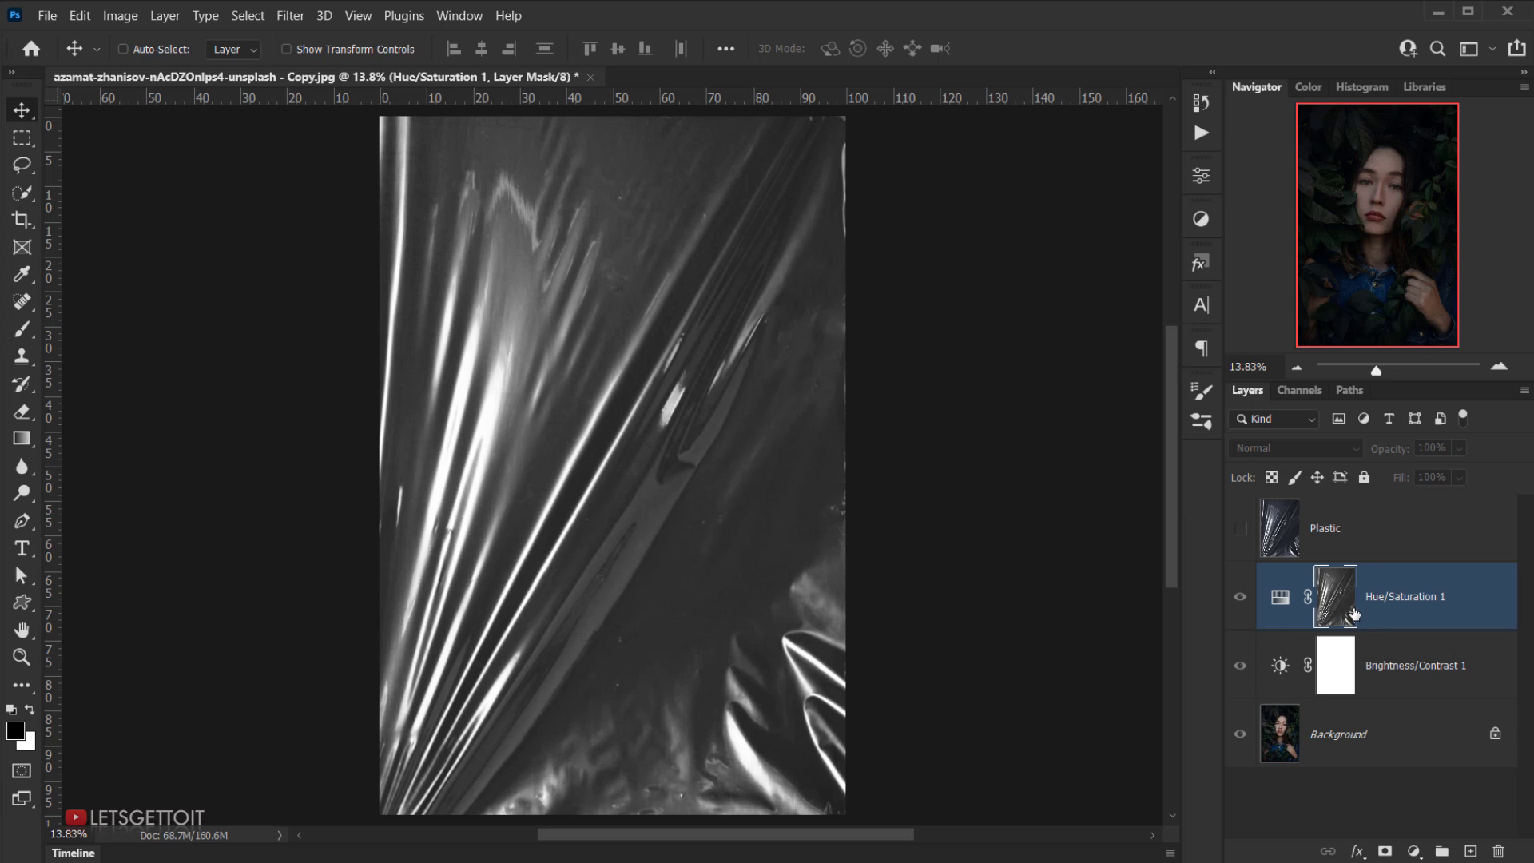
left_click(1281, 602)
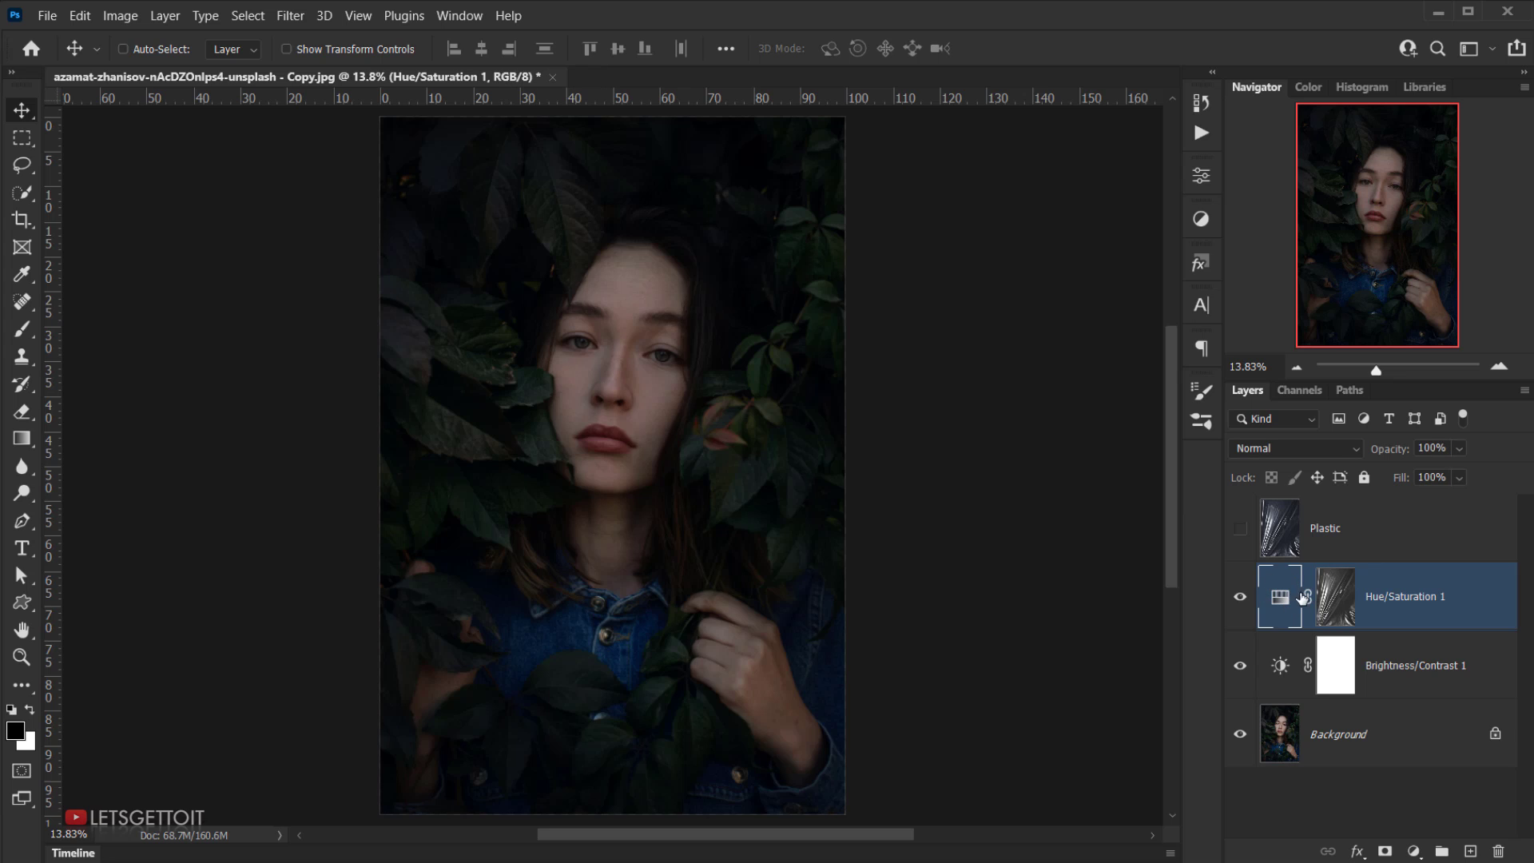
double_click(1279, 595)
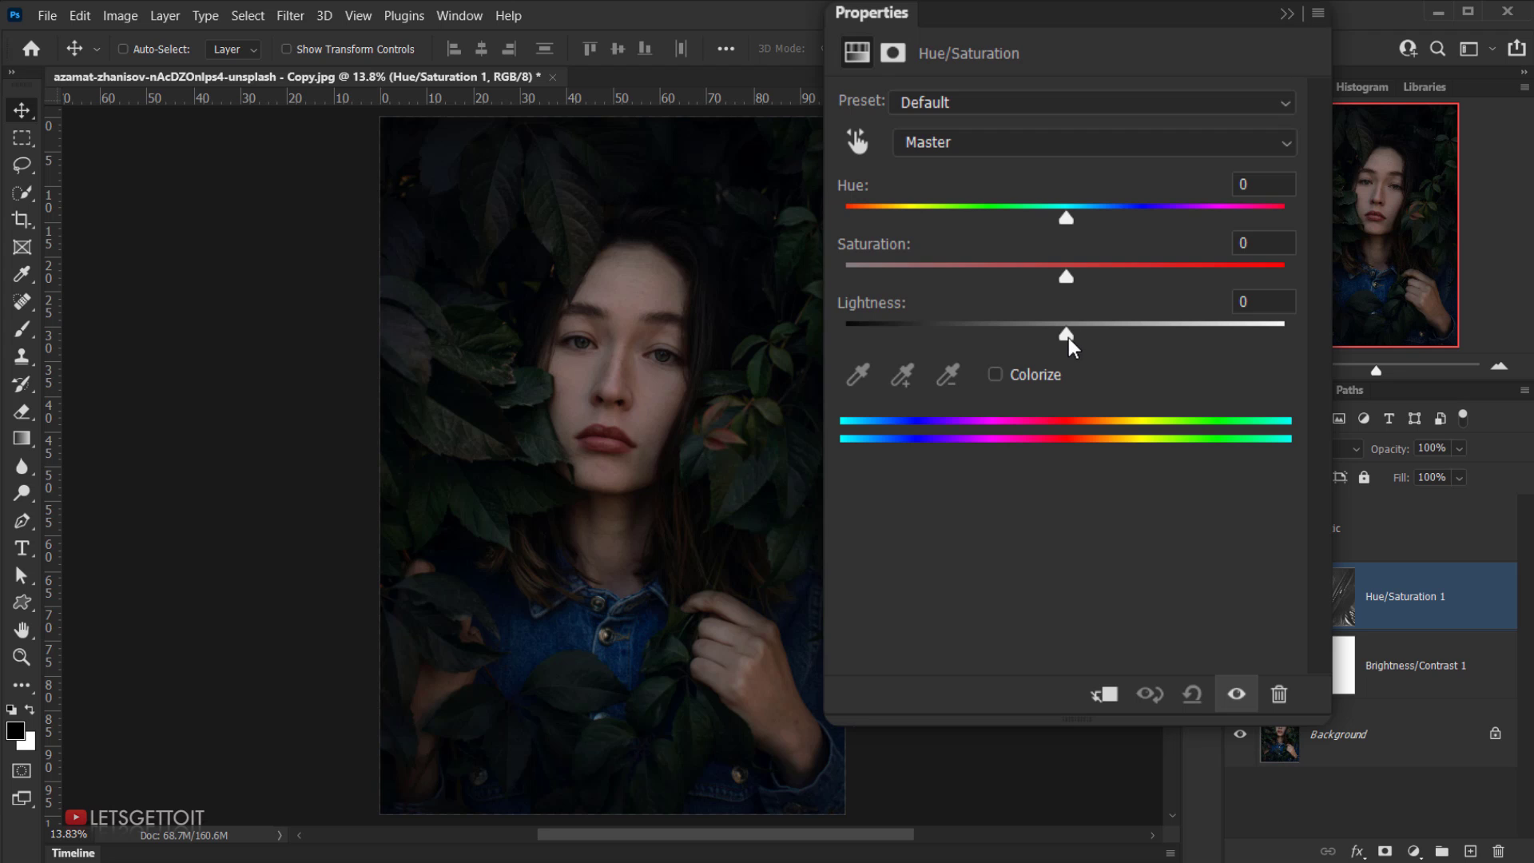
left_click_drag(1066, 334, 1176, 332)
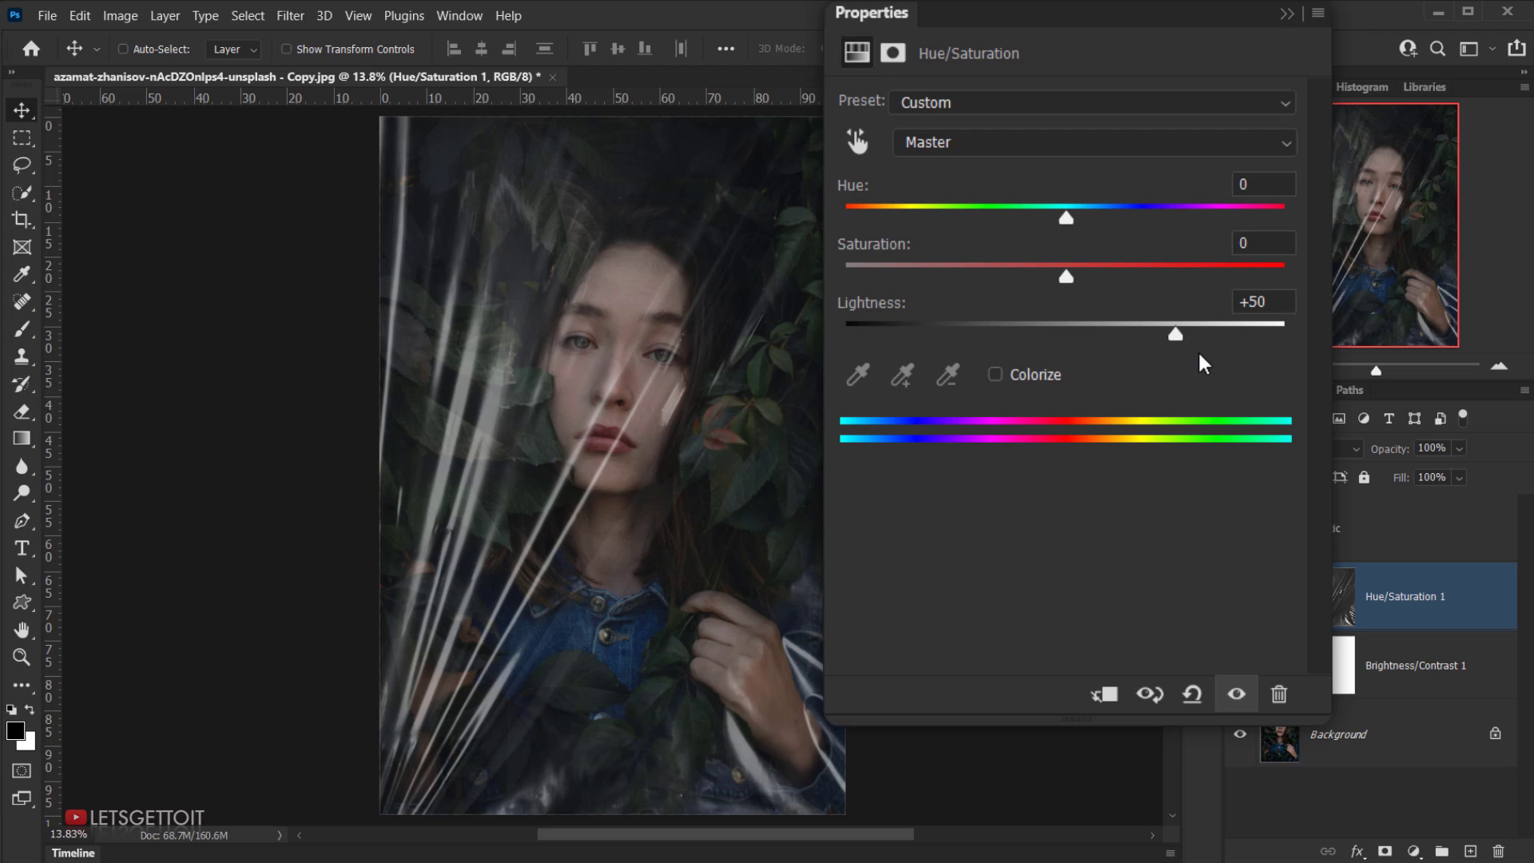
left_click(1286, 13)
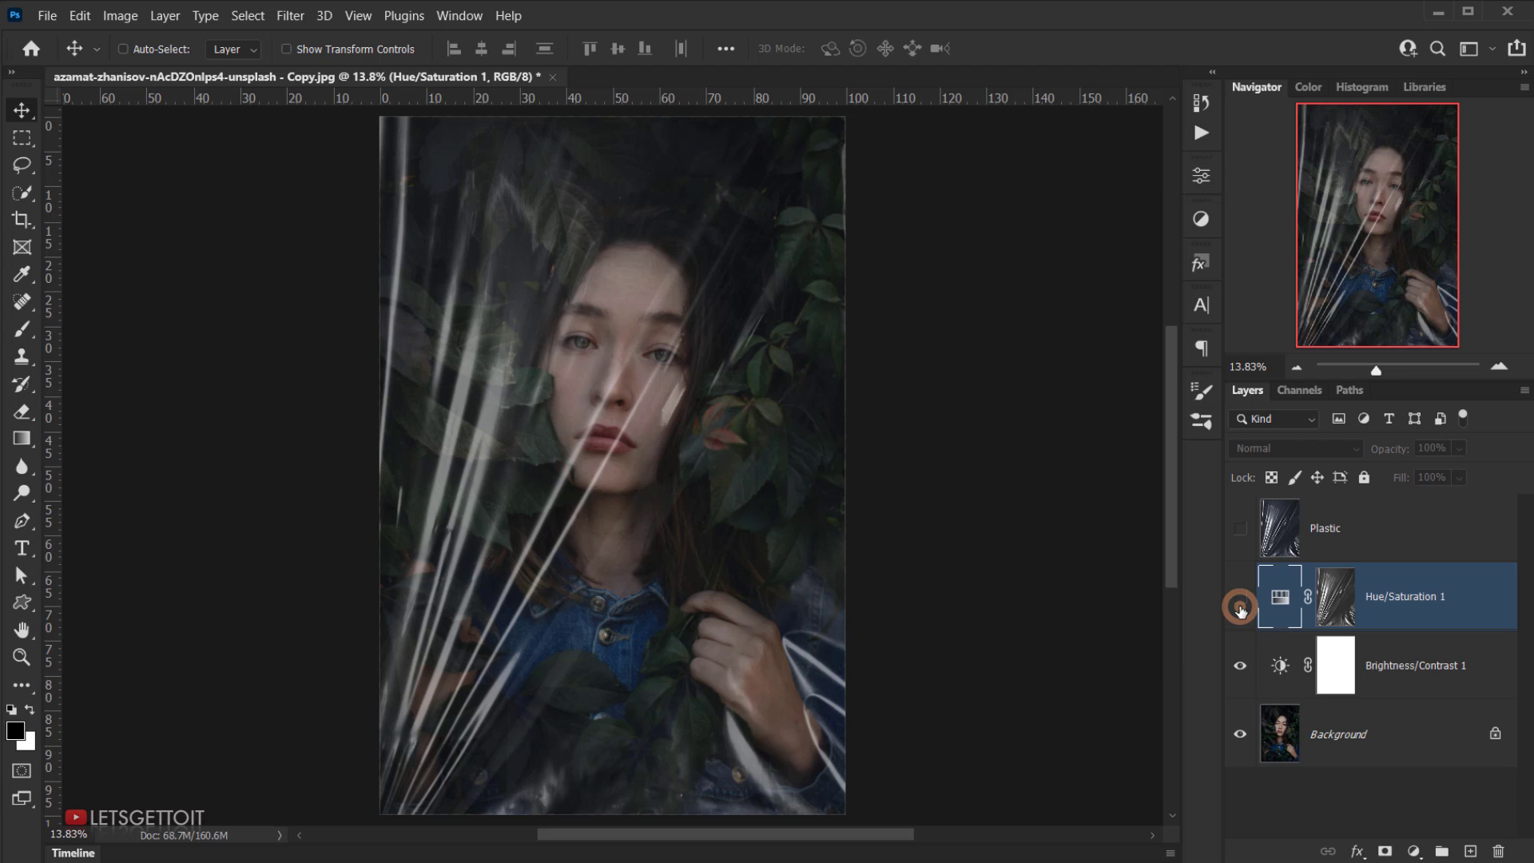
left_click(1240, 596)
left_click(1240, 596)
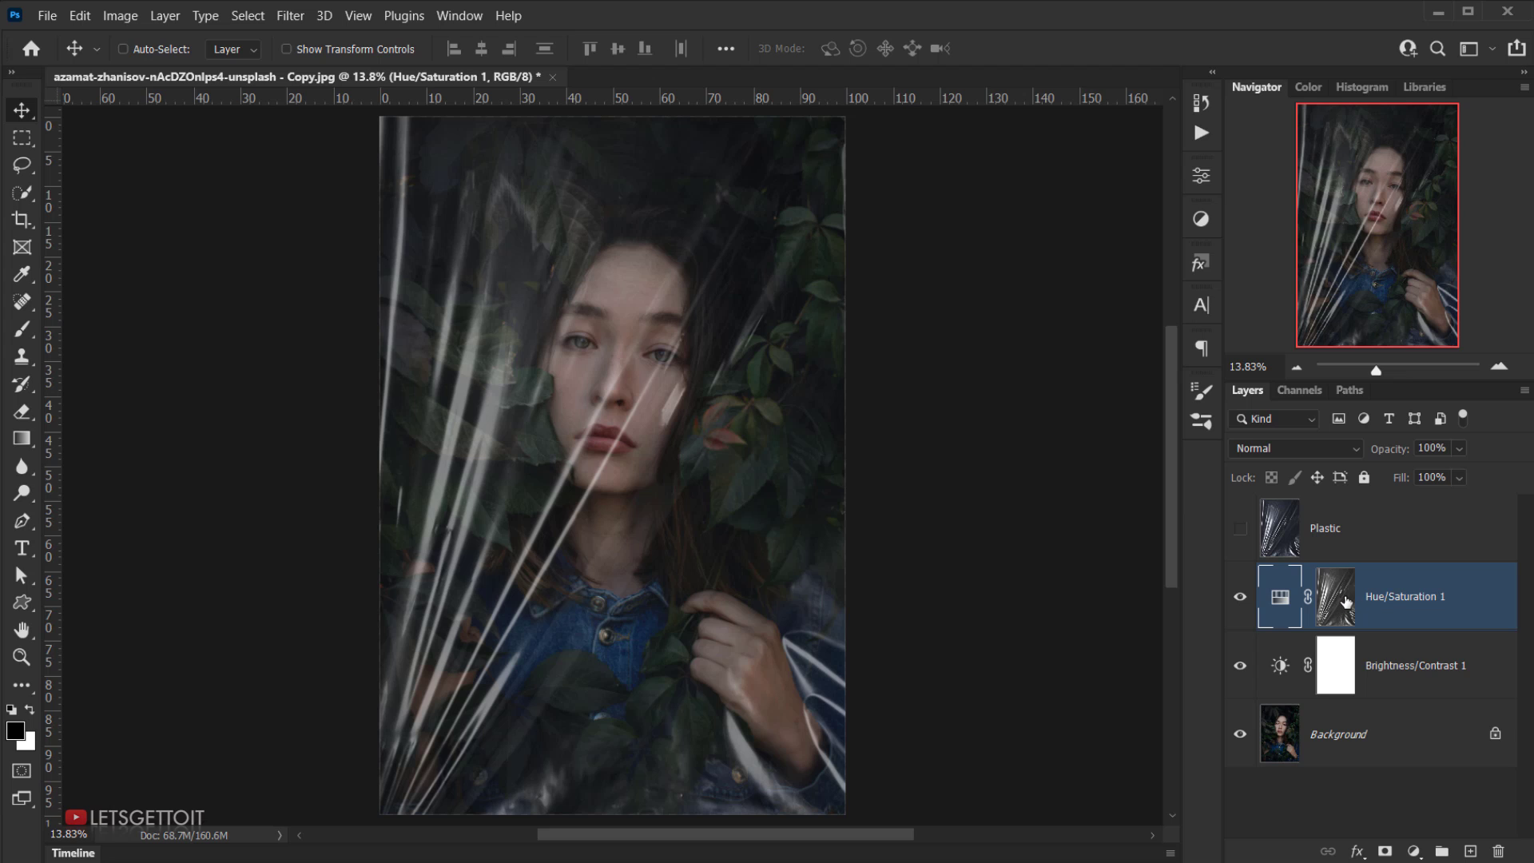
Load the Hue/Saturation mask as a selection and add a Solid Color fill above it in light grey e3e2e2
left_click(1347, 600, "ctrl")
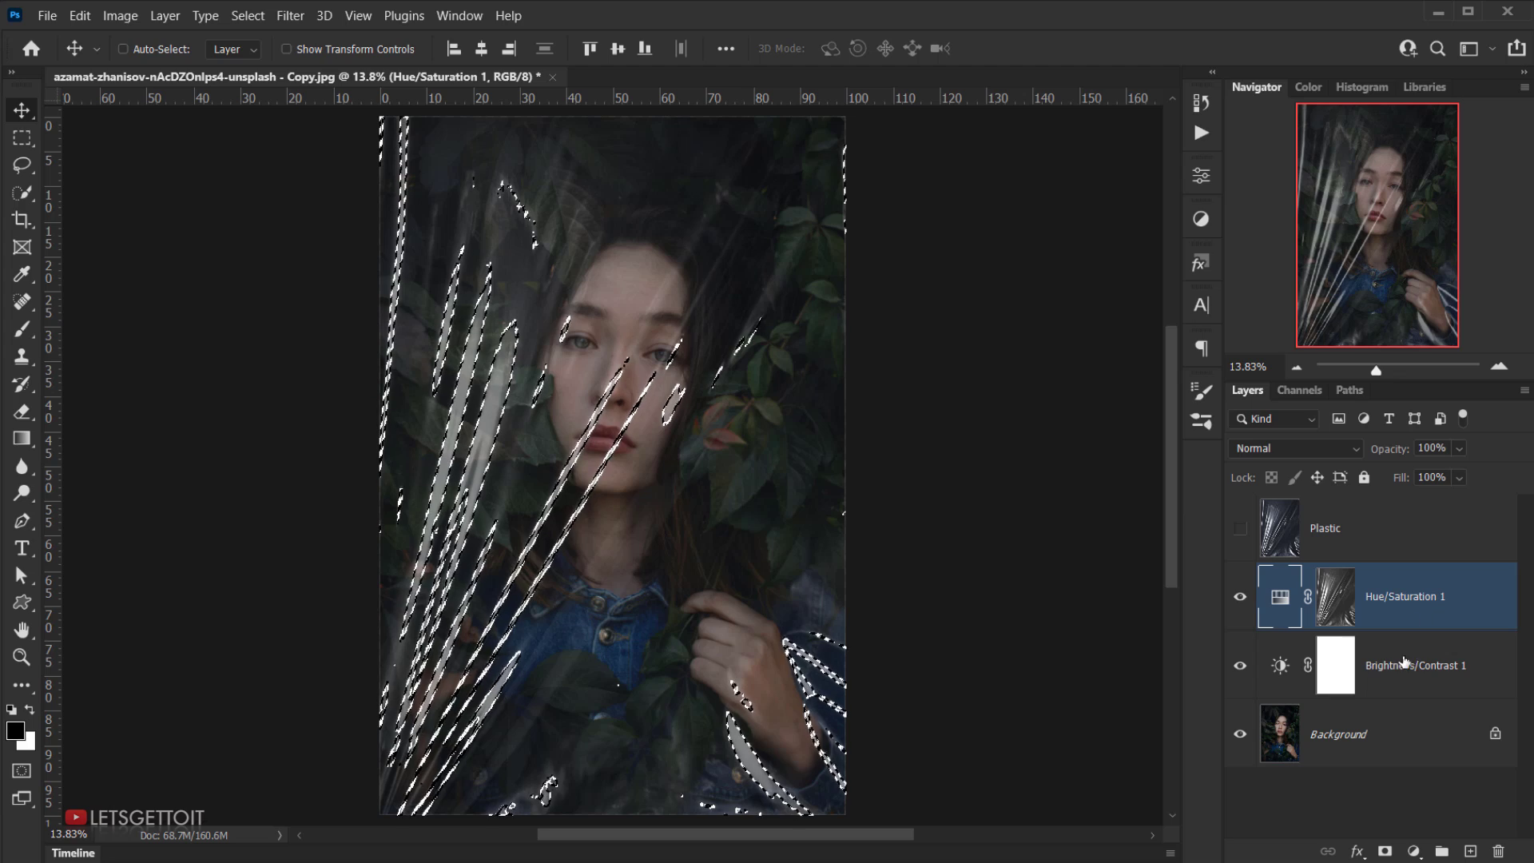
left_click(1415, 852)
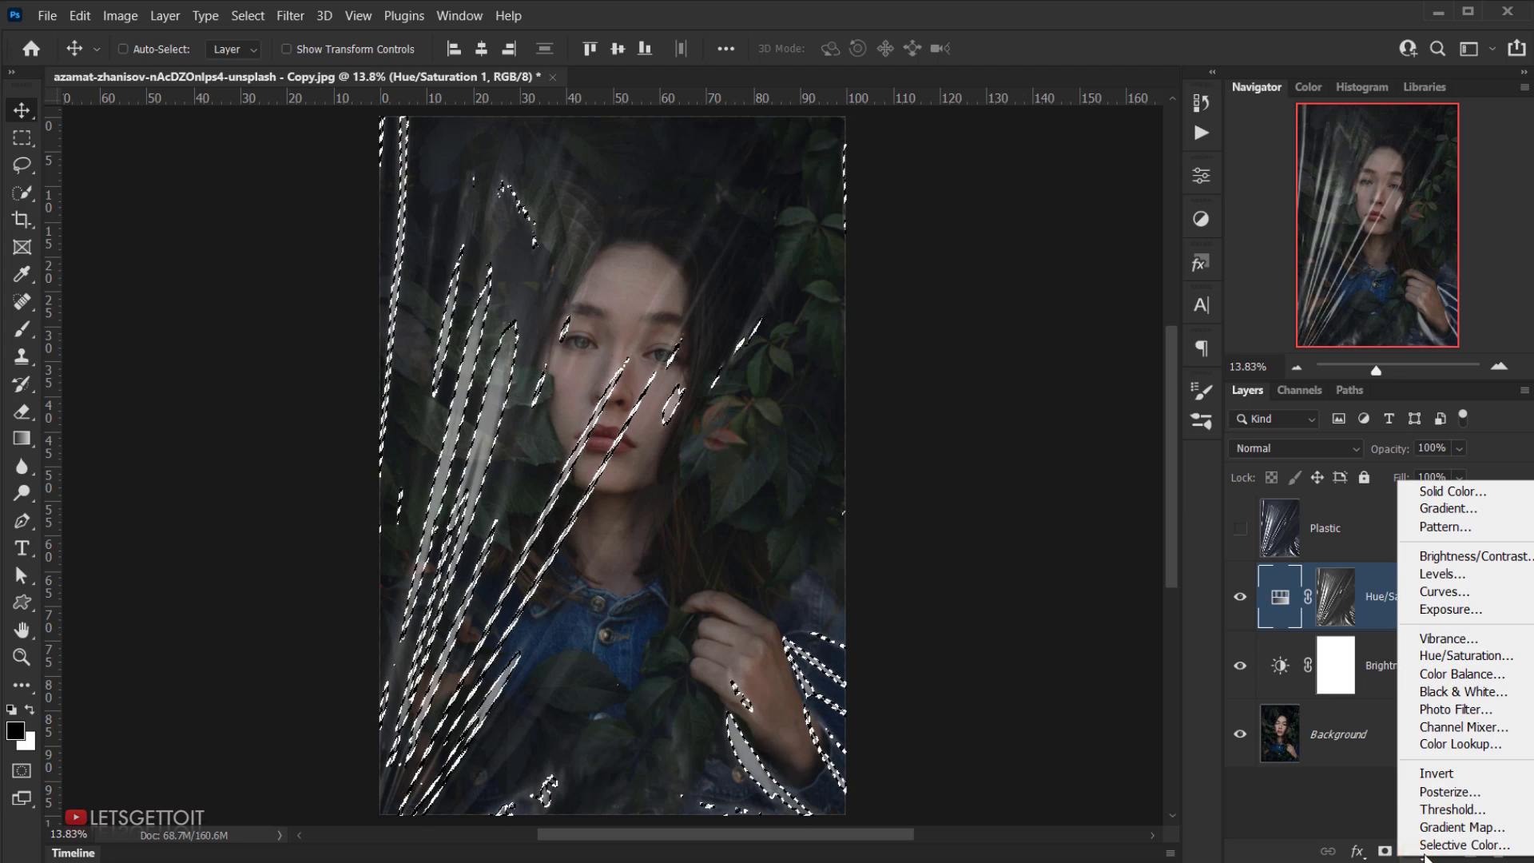
left_click(1467, 493)
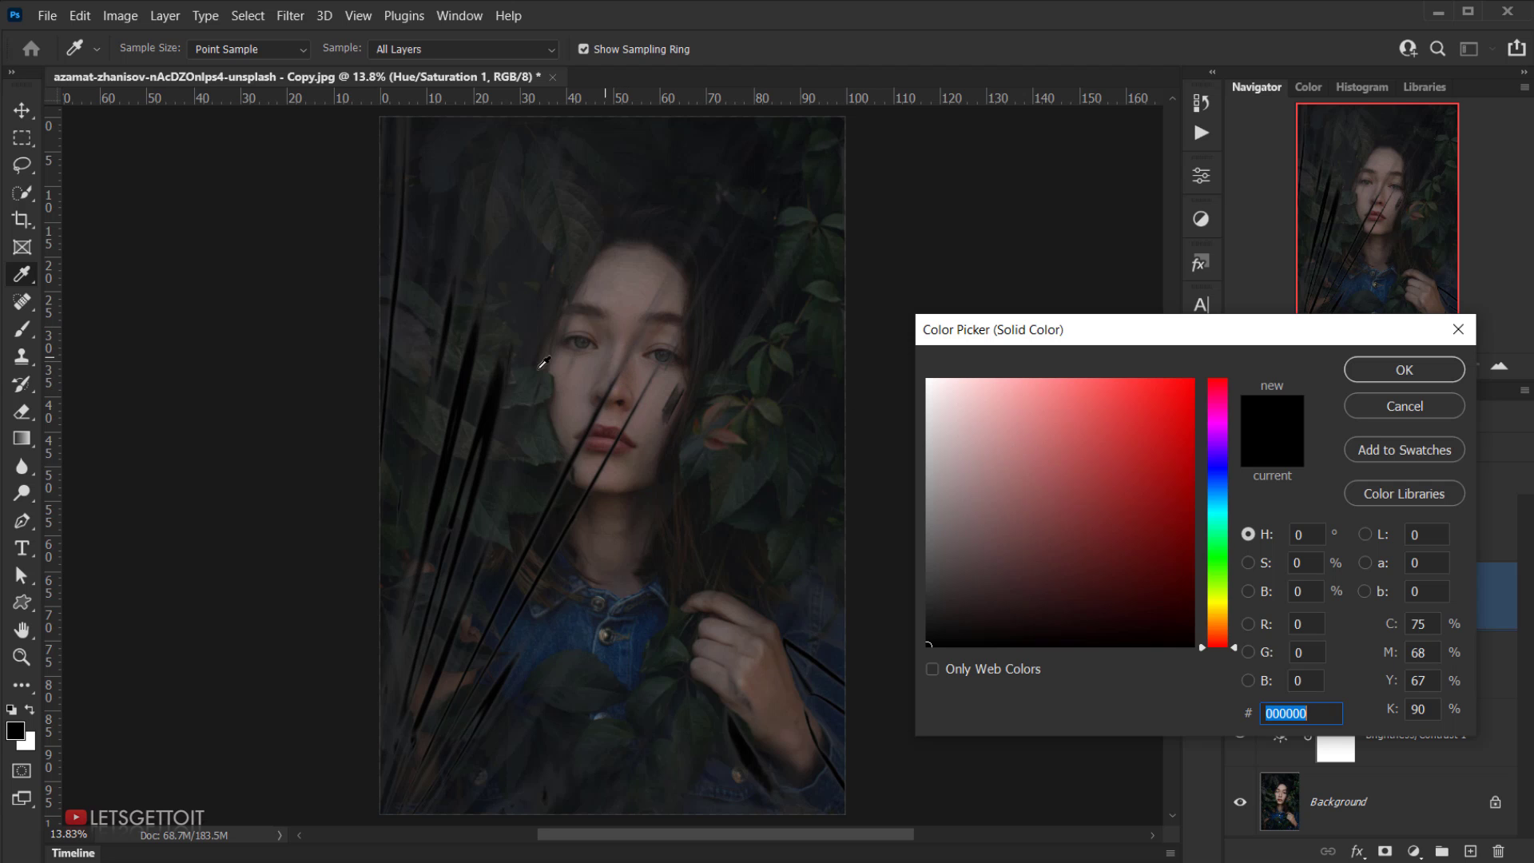
mouse_move(1080, 457)
left_mouse_down()
mouse_move(1140, 427)
mouse_move(1058, 435)
mouse_move(1141, 420)
mouse_move(1057, 456)
mouse_move(1085, 421)
mouse_move(1080, 386)
mouse_move(1065, 449)
mouse_move(993, 415)
mouse_move(1018, 424)
left_mouse_up()
left_click(697, 355)
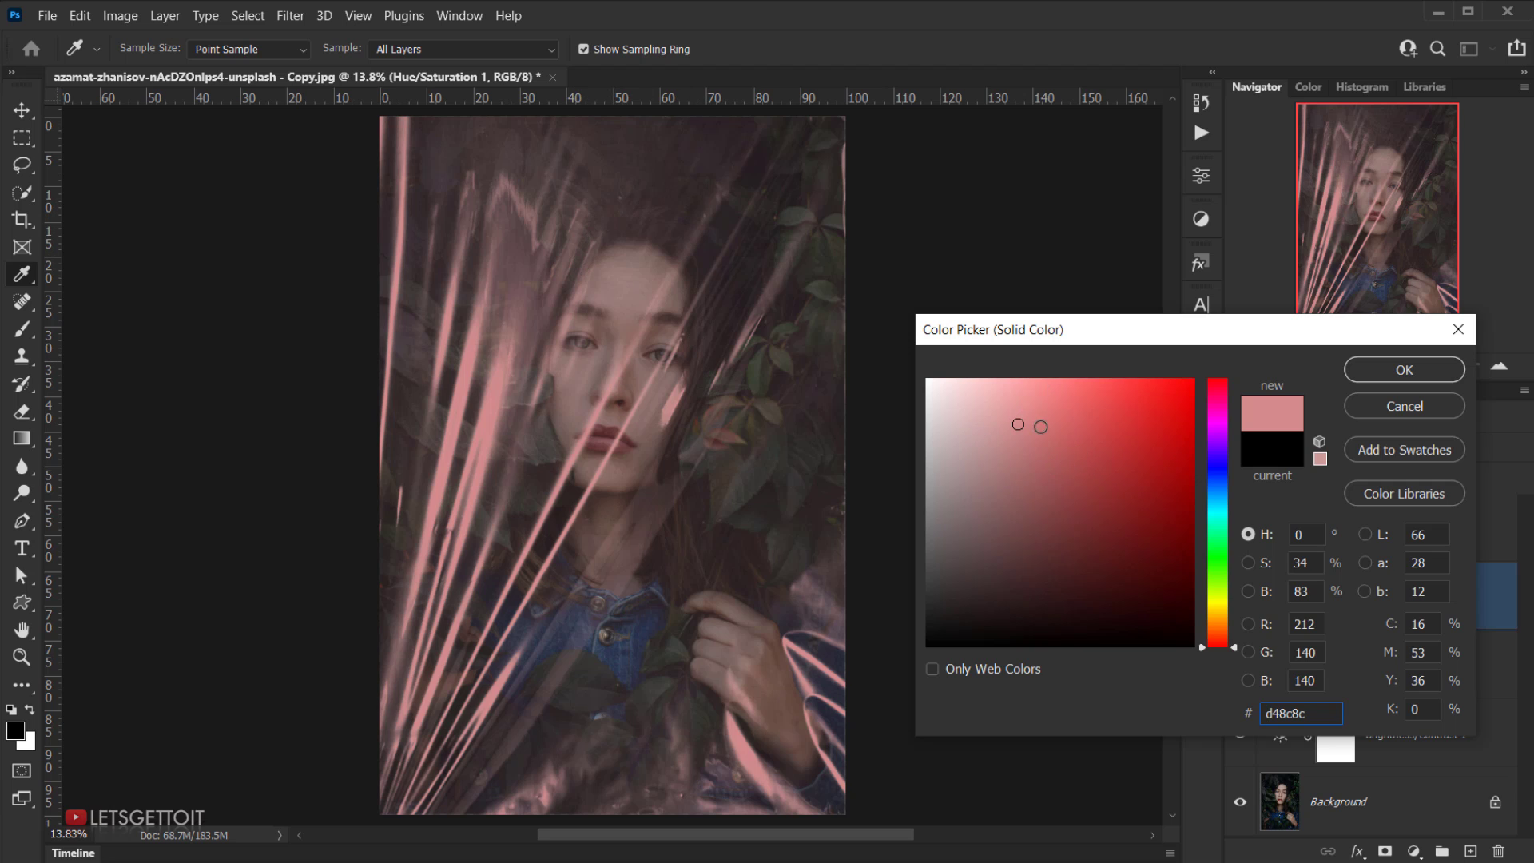
mouse_move(969, 436)
left_mouse_down()
mouse_move(917, 445)
mouse_move(931, 488)
mouse_move(925, 410)
left_mouse_up()
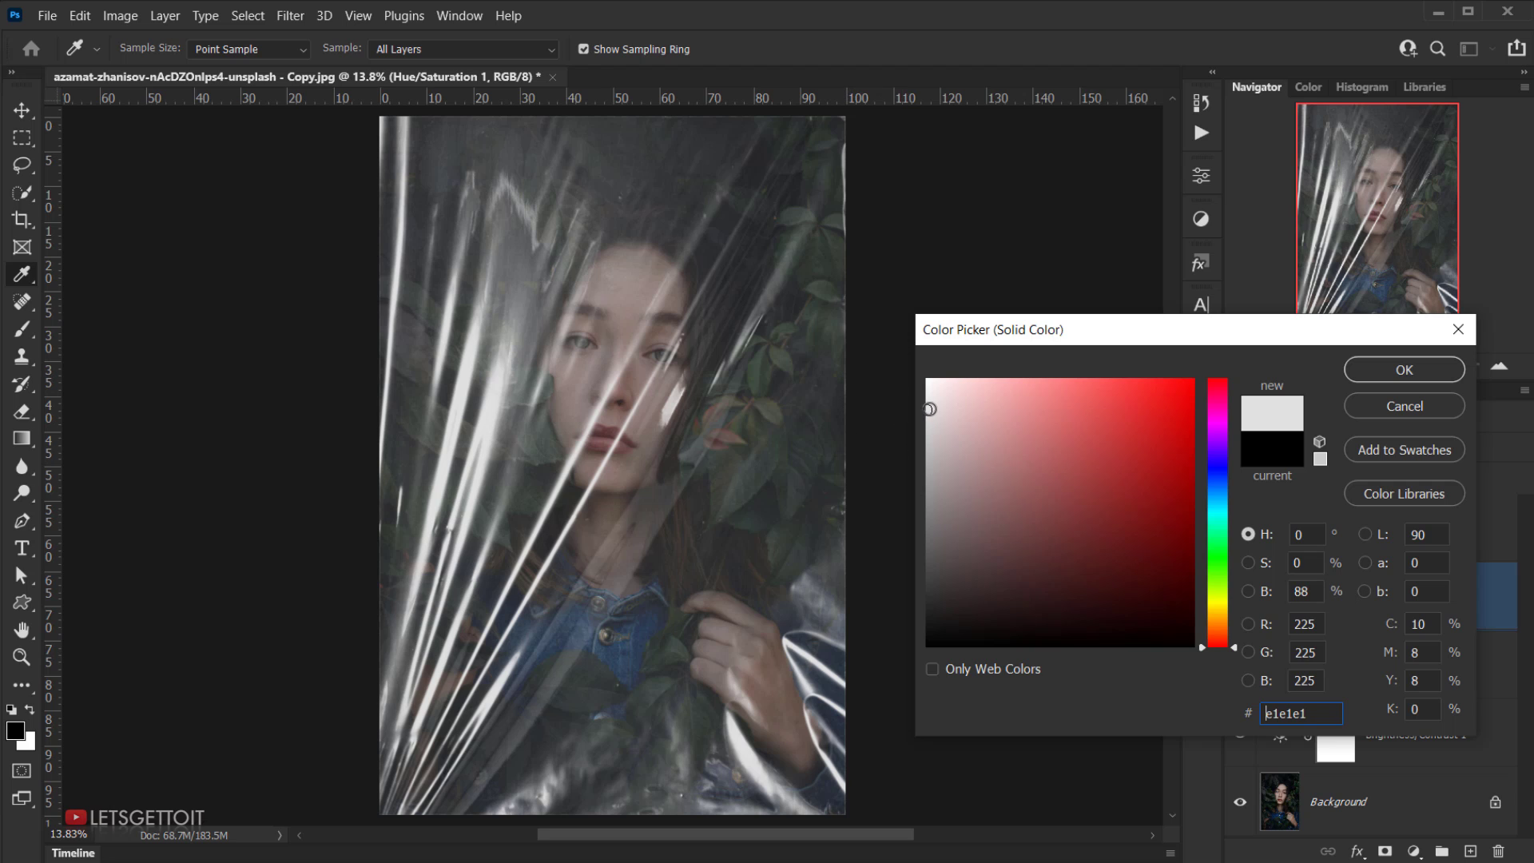
left_click_drag(929, 409, 927, 408)
left_click(1391, 372)
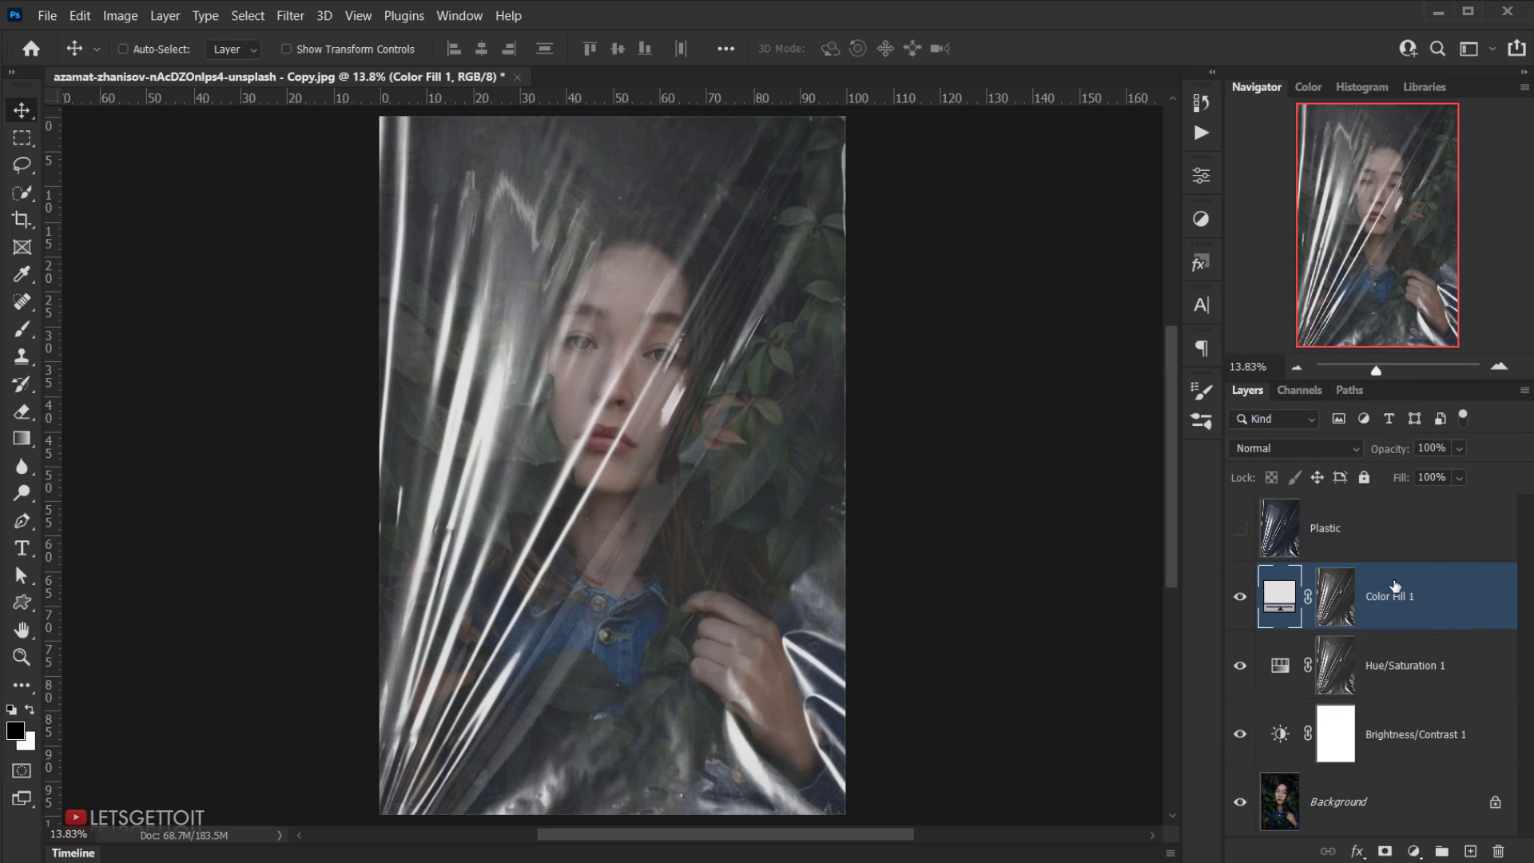
Set the Color Fill 1 layer to Overlay blending at 50% opacity and compare the image with it hidden
left_click(1283, 446)
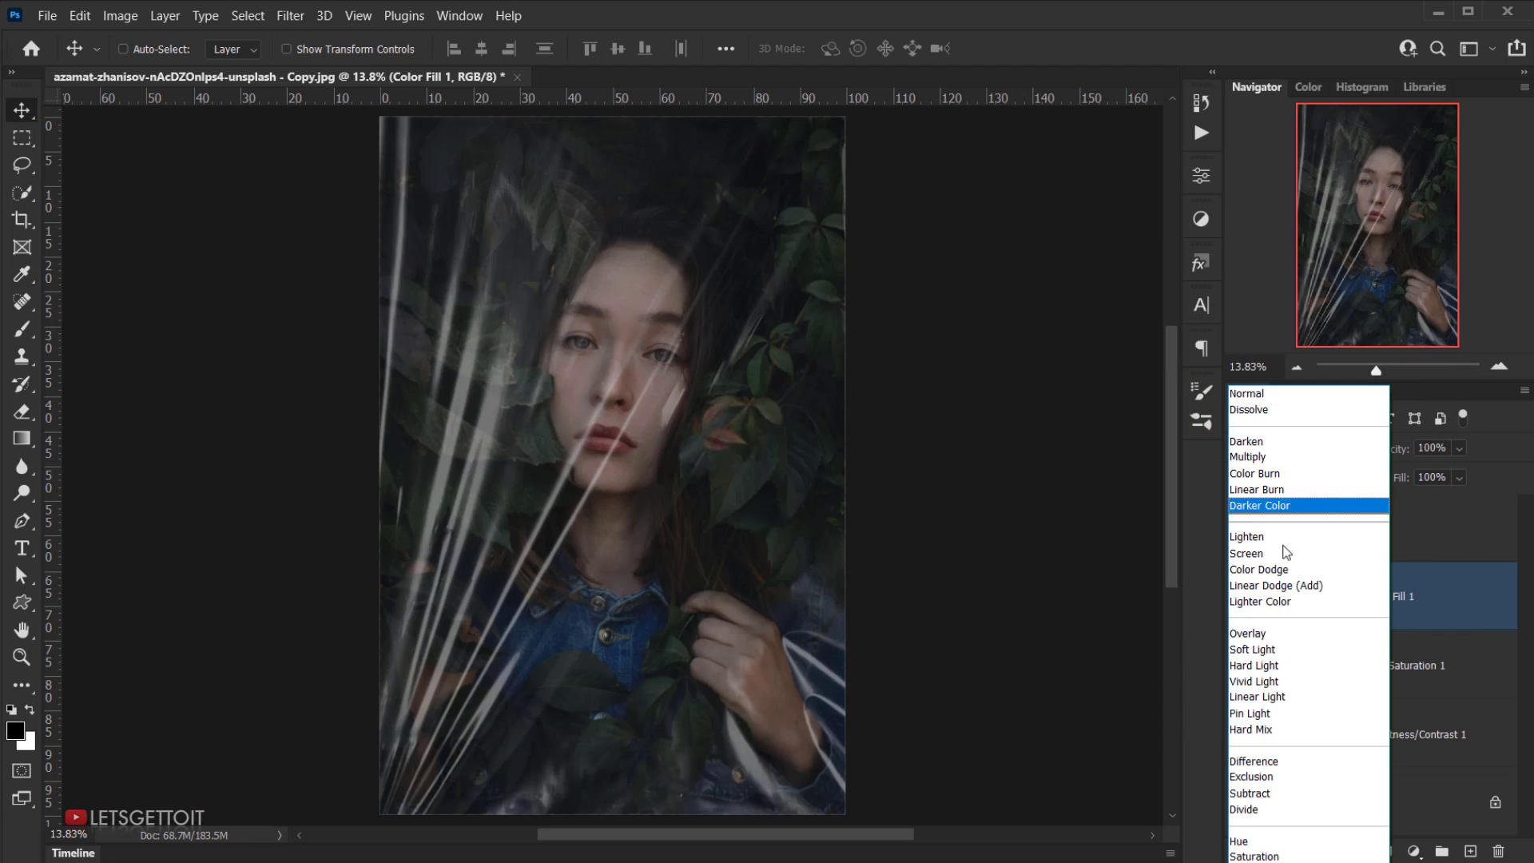
left_click(1251, 635)
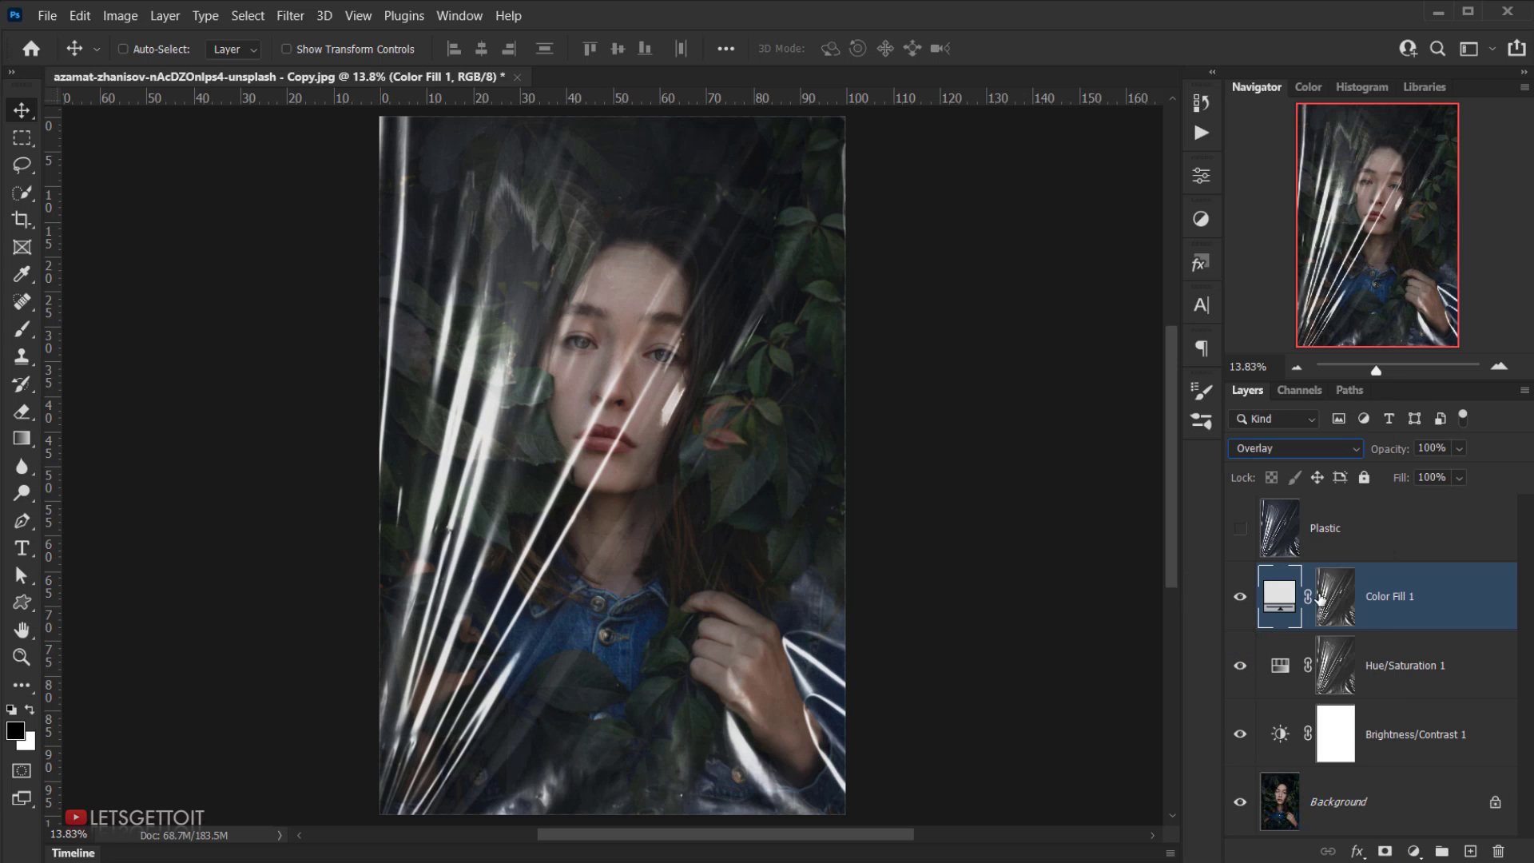
left_click(1239, 597)
left_click(1239, 597)
left_click(1449, 449)
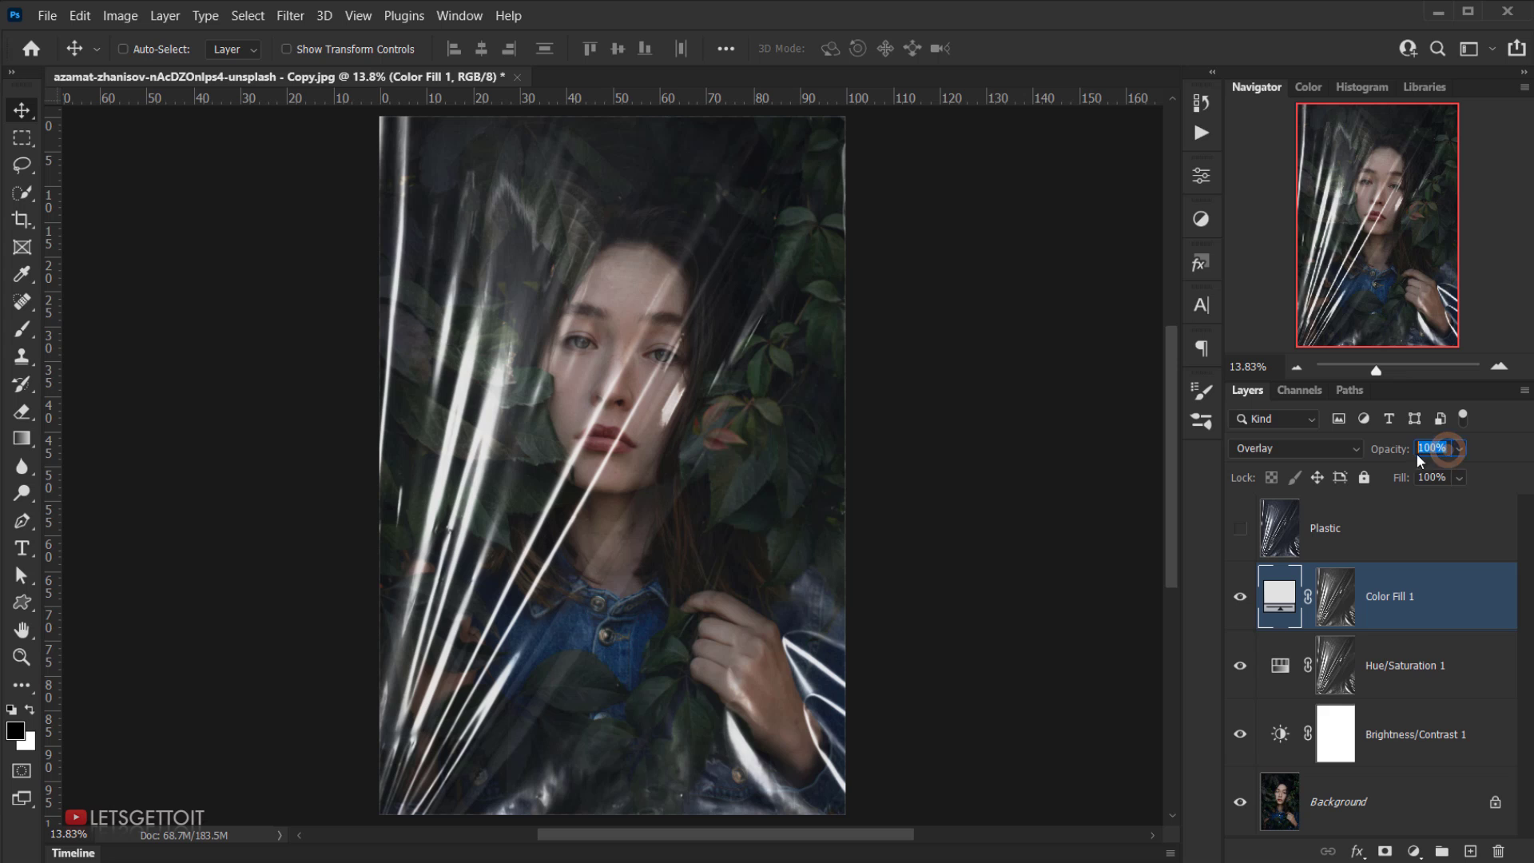
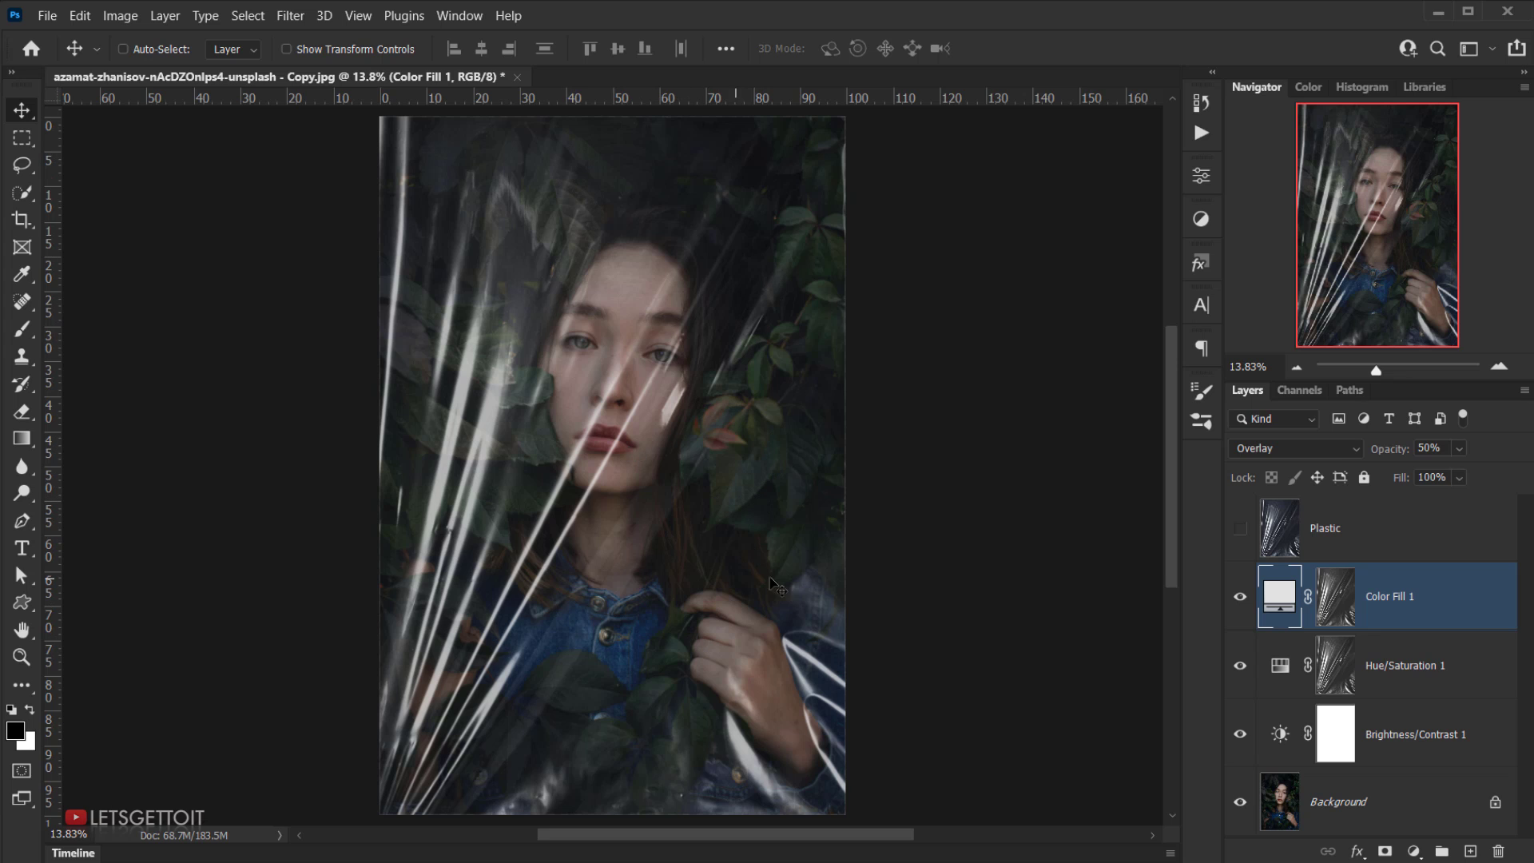
left_click(1240, 599)
left_click(1239, 599)
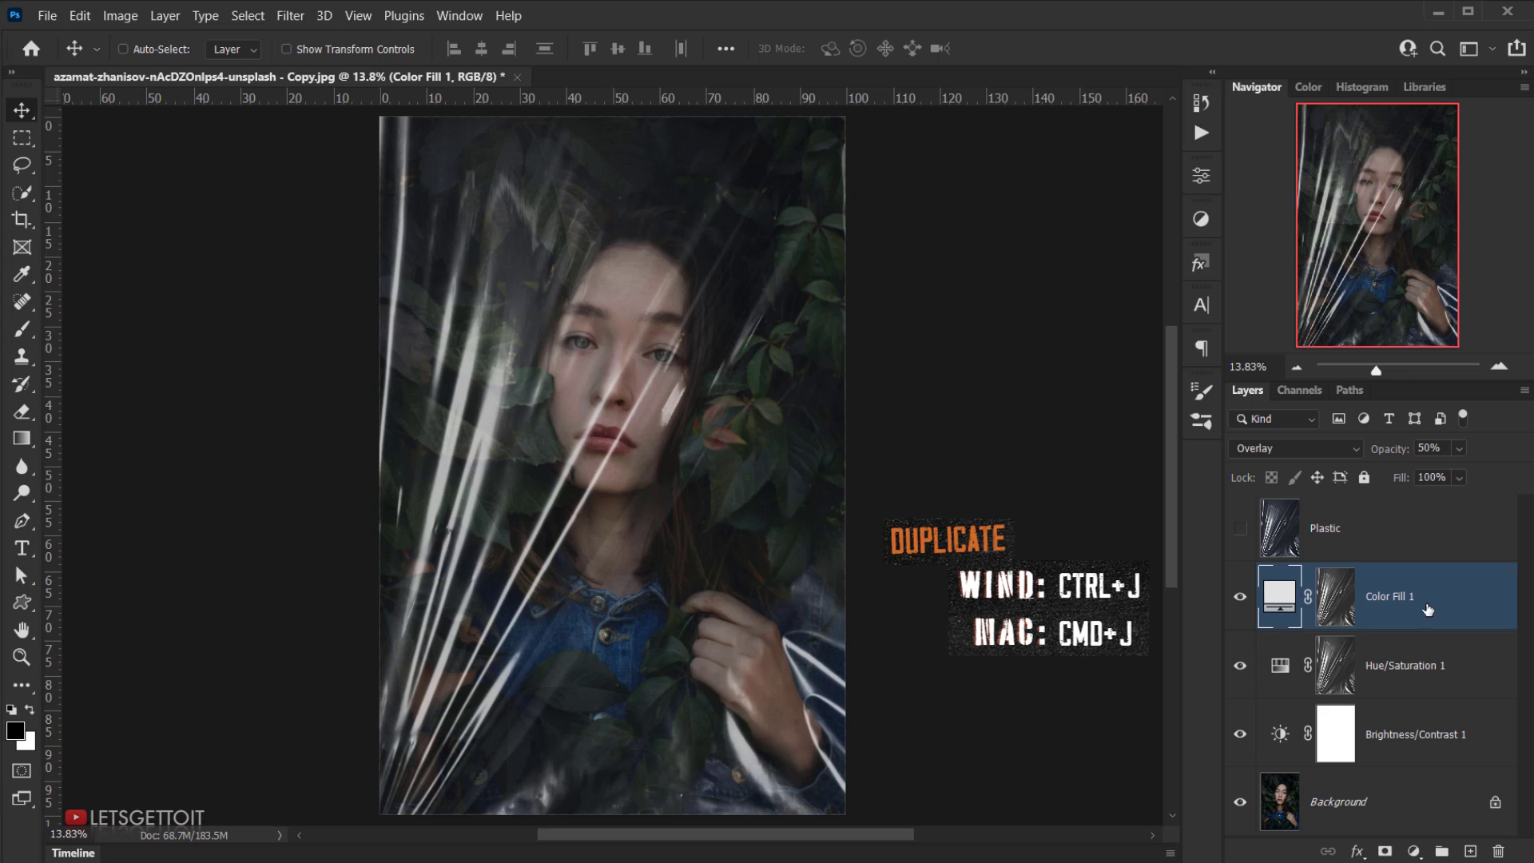
Duplicate the Color Fill 1 layer, invert the copy's layer mask, and toggle the copy's visibility to compare
key("ctrl+j")
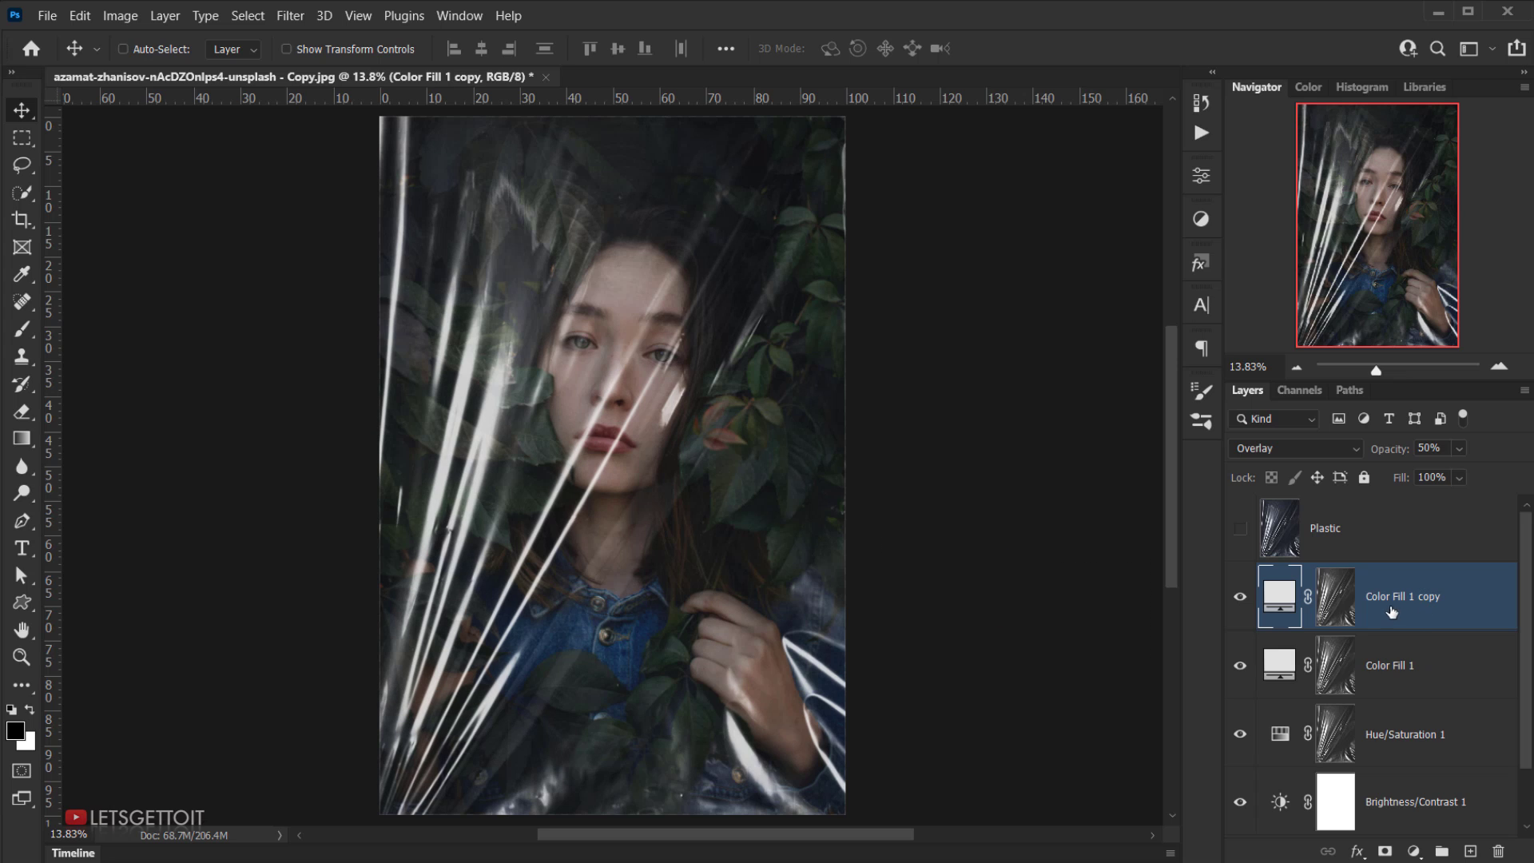
left_click(1335, 619)
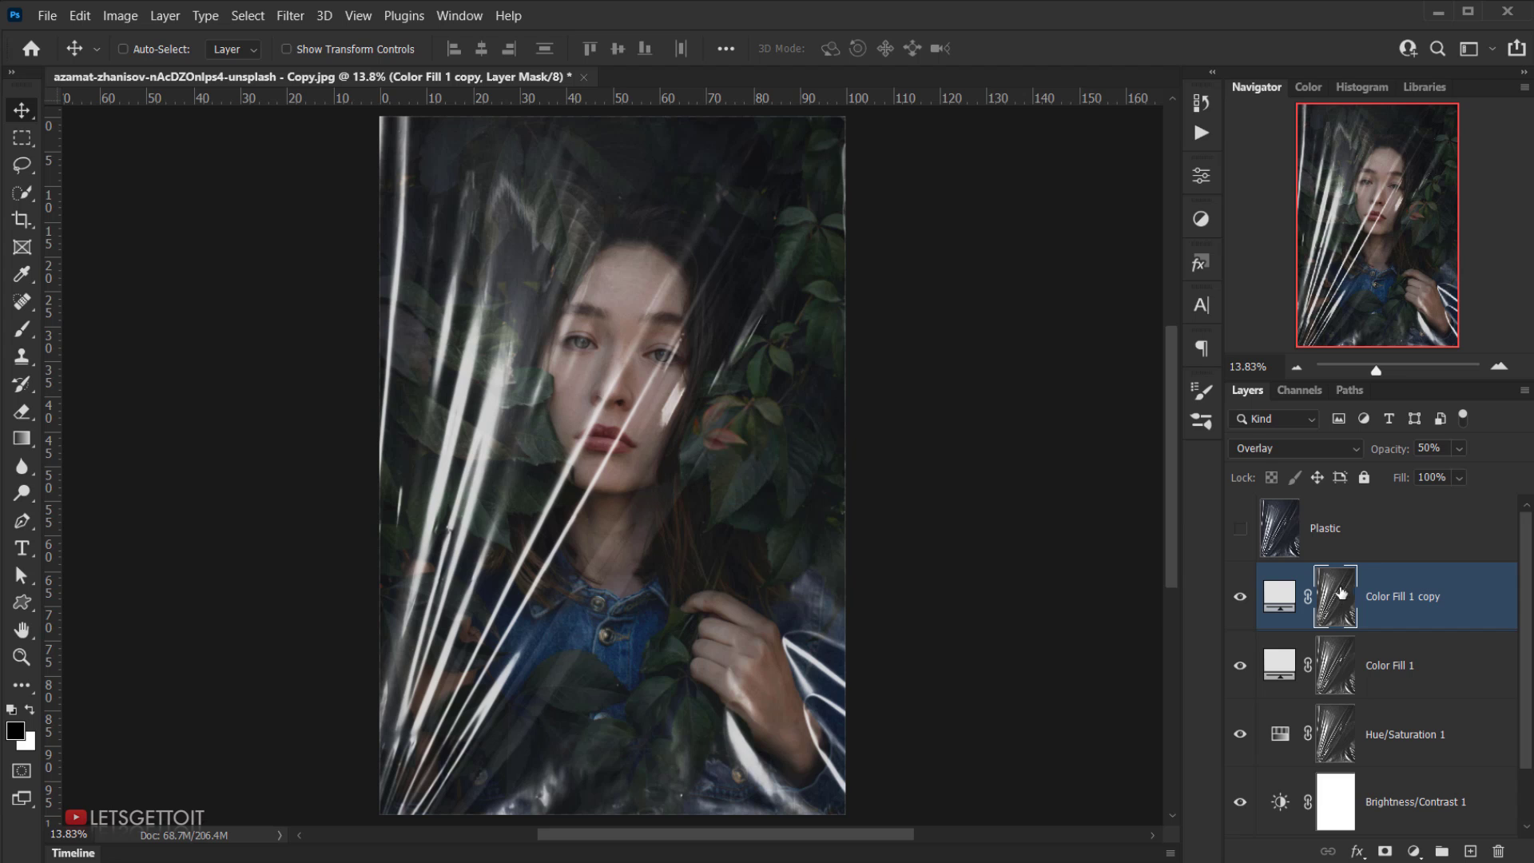
double_click(1336, 597)
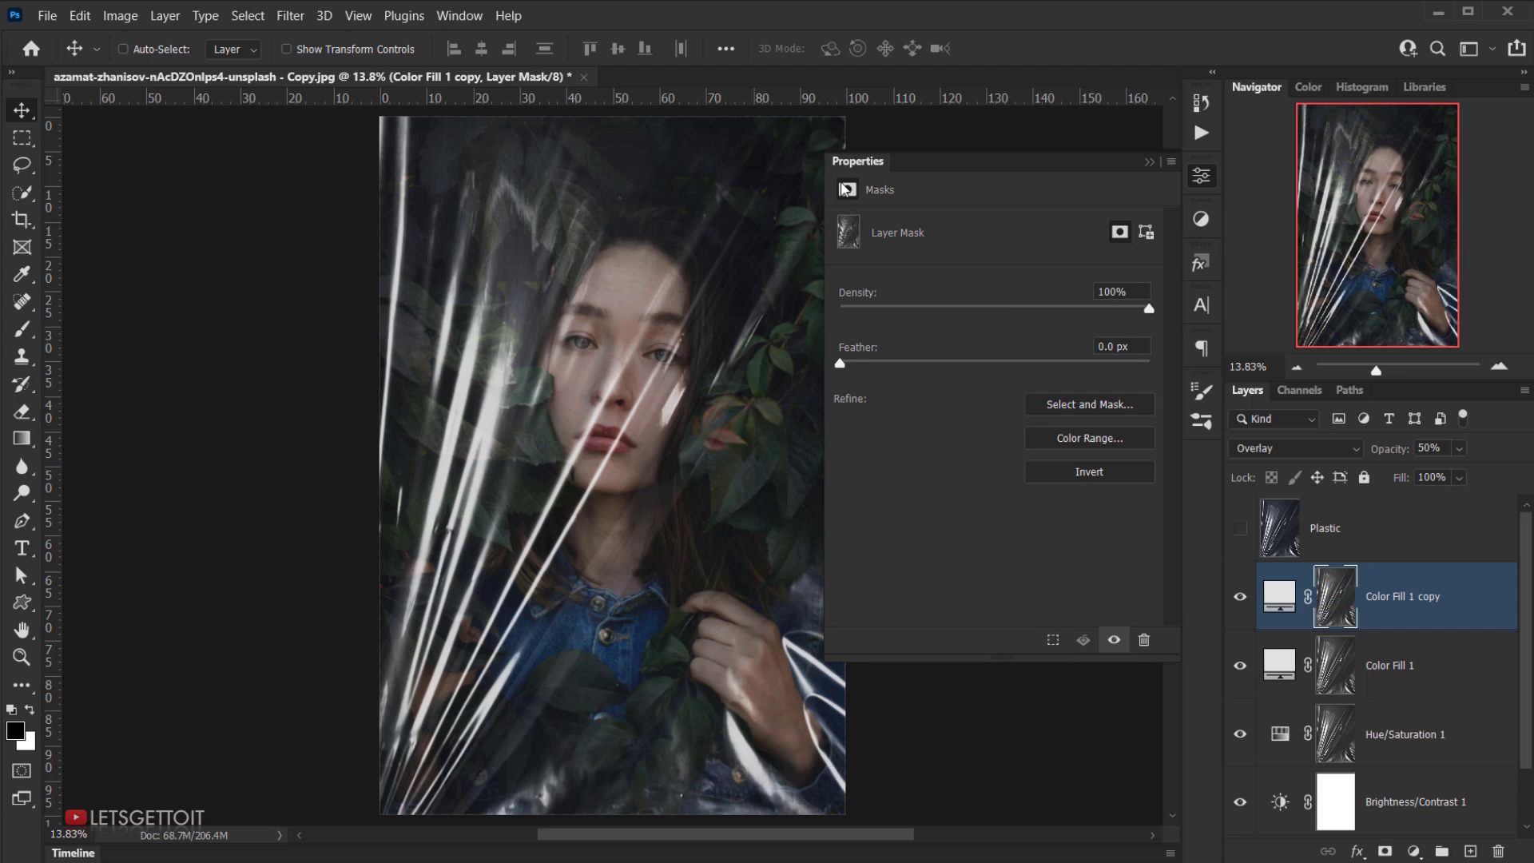
left_click(1084, 472)
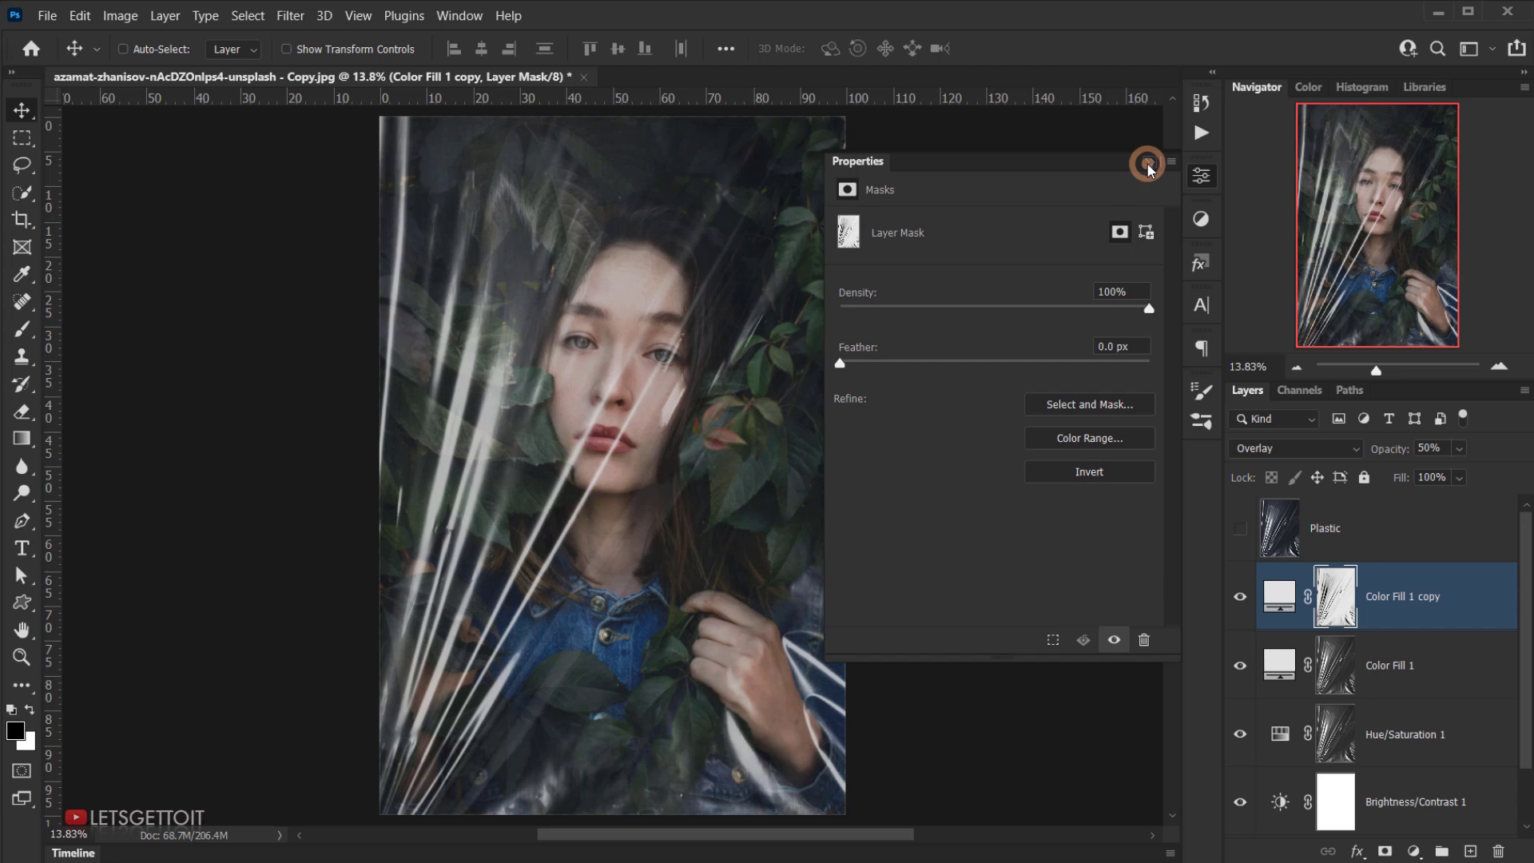
left_click(1147, 163)
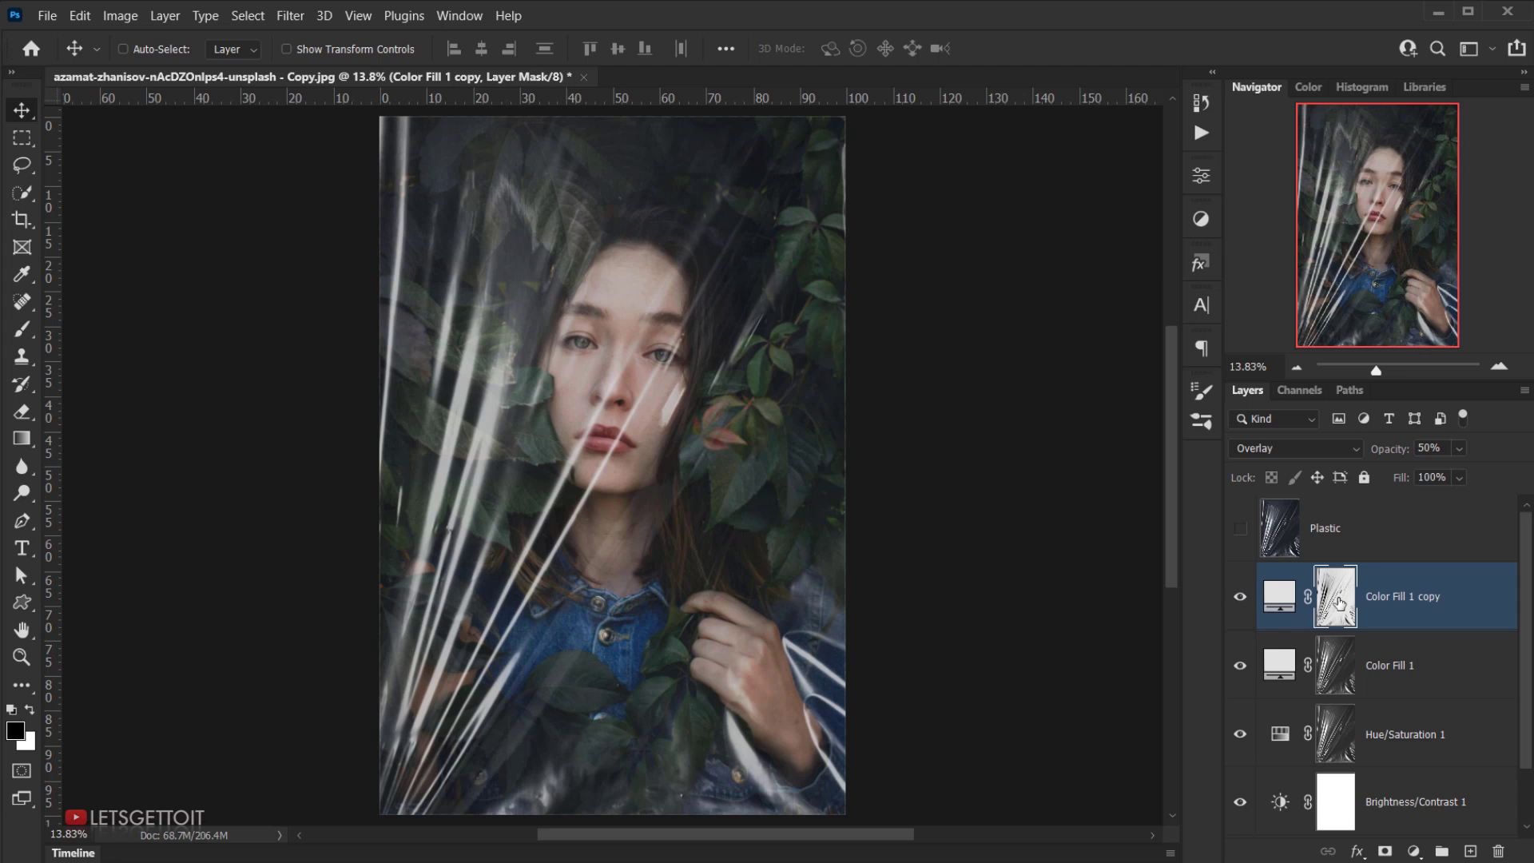
left_click(1237, 596)
left_click(1234, 596)
Change the duplicated fill layer's color to the darker grey 7d7474 and toggle its visibility to compare
double_click(1284, 601)
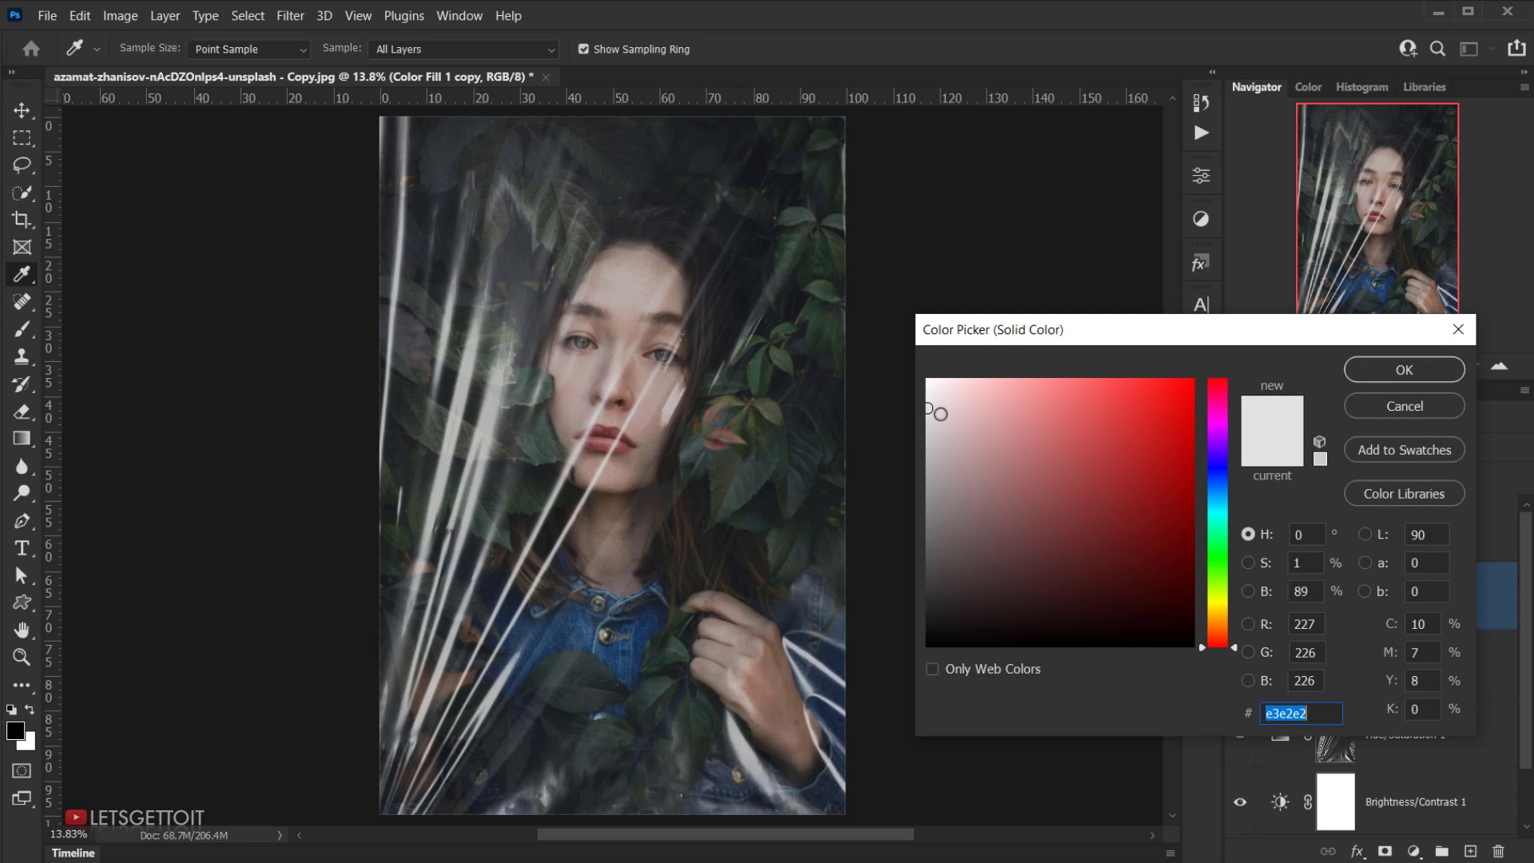
mouse_move(925, 405)
left_mouse_down()
mouse_move(917, 495)
mouse_move(945, 492)
mouse_move(944, 514)
left_mouse_up()
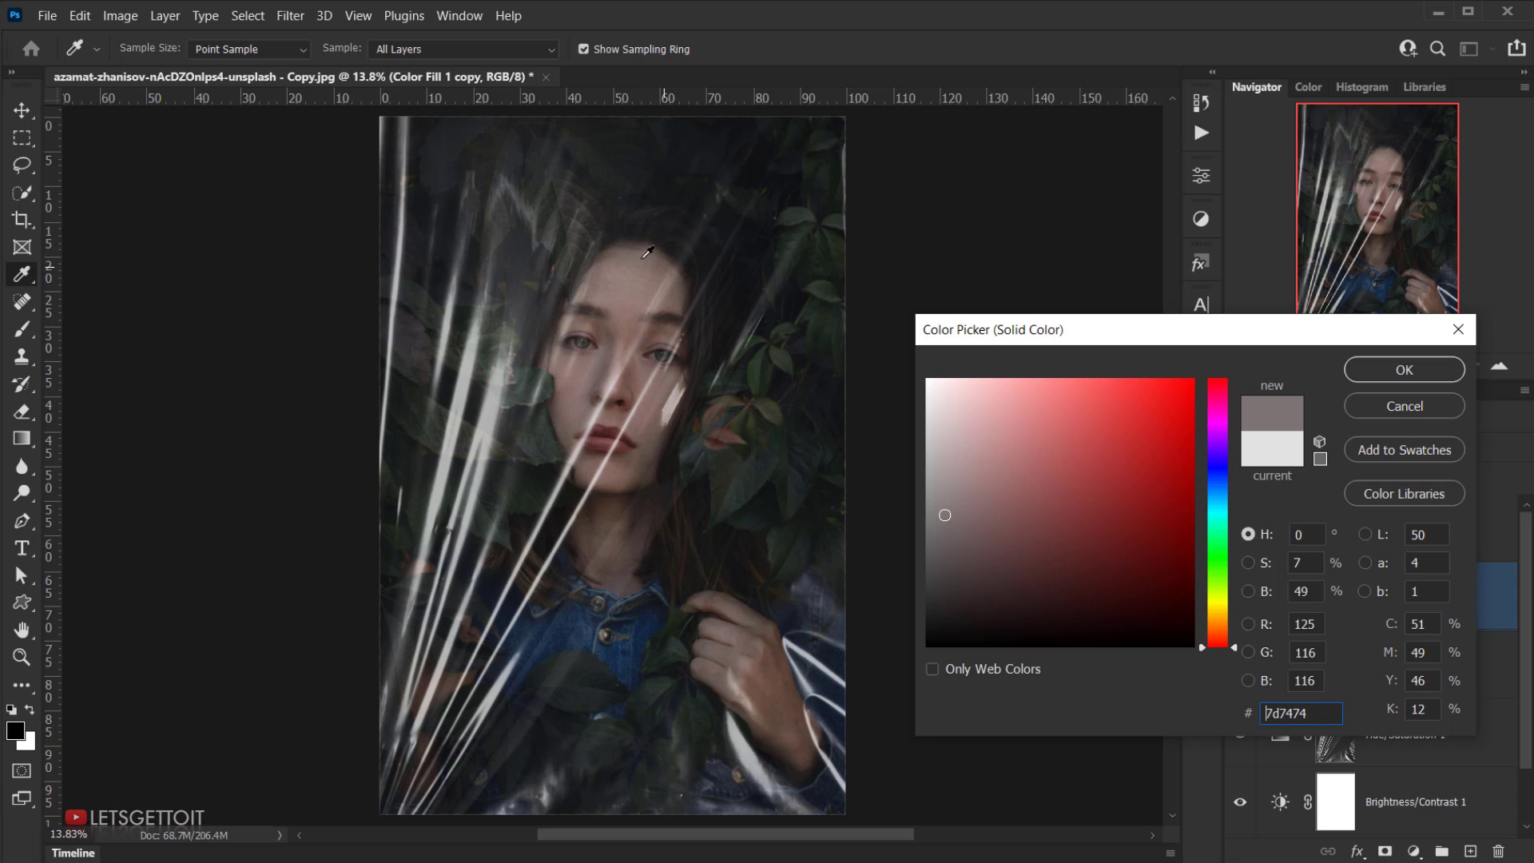
left_click(1403, 372)
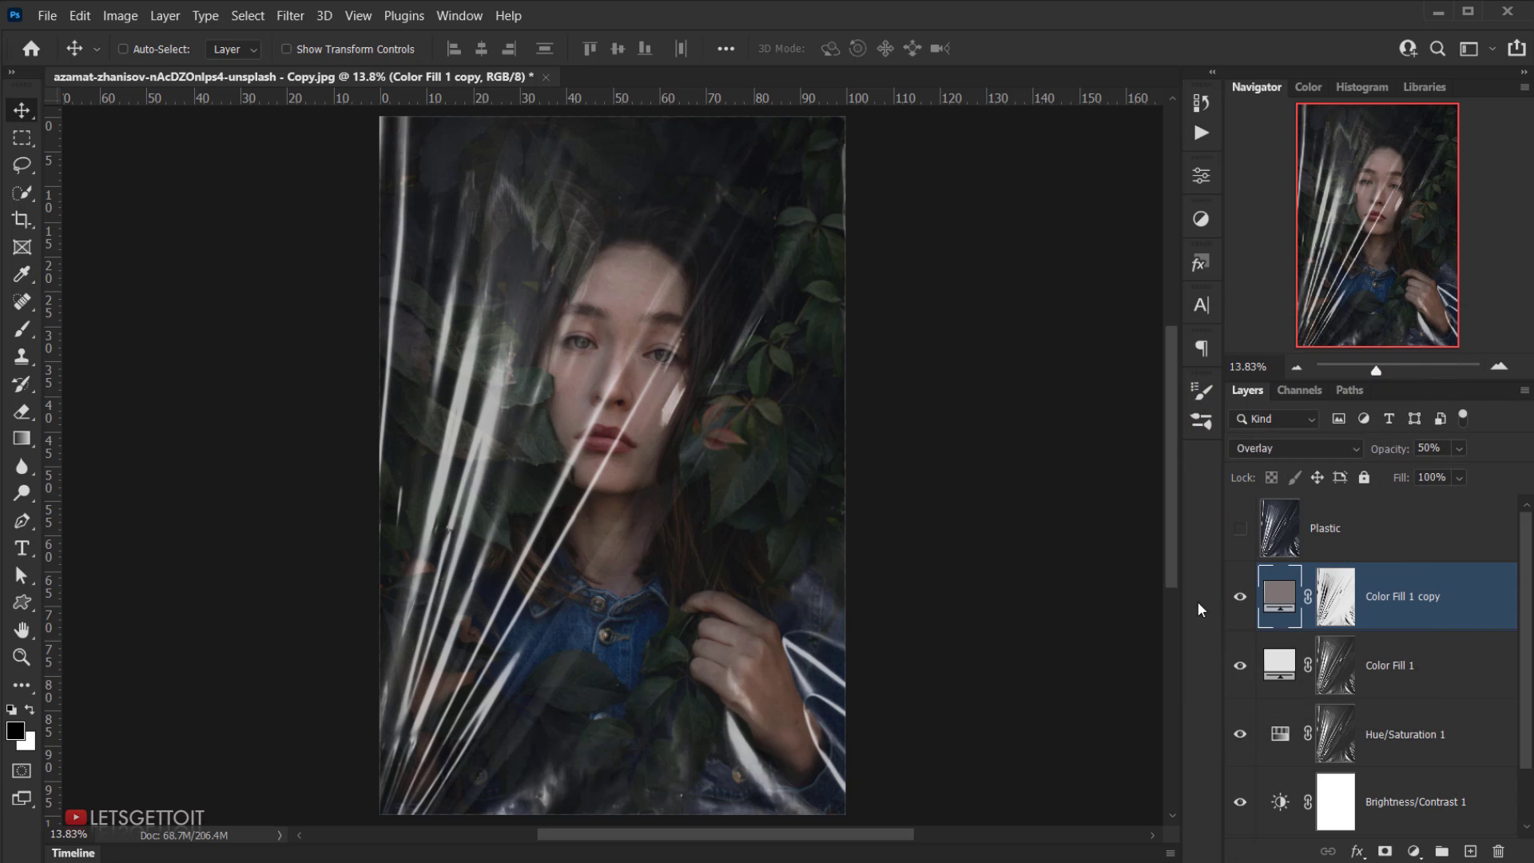
left_click(1234, 598)
left_click(1234, 598)
left_click(1234, 598)
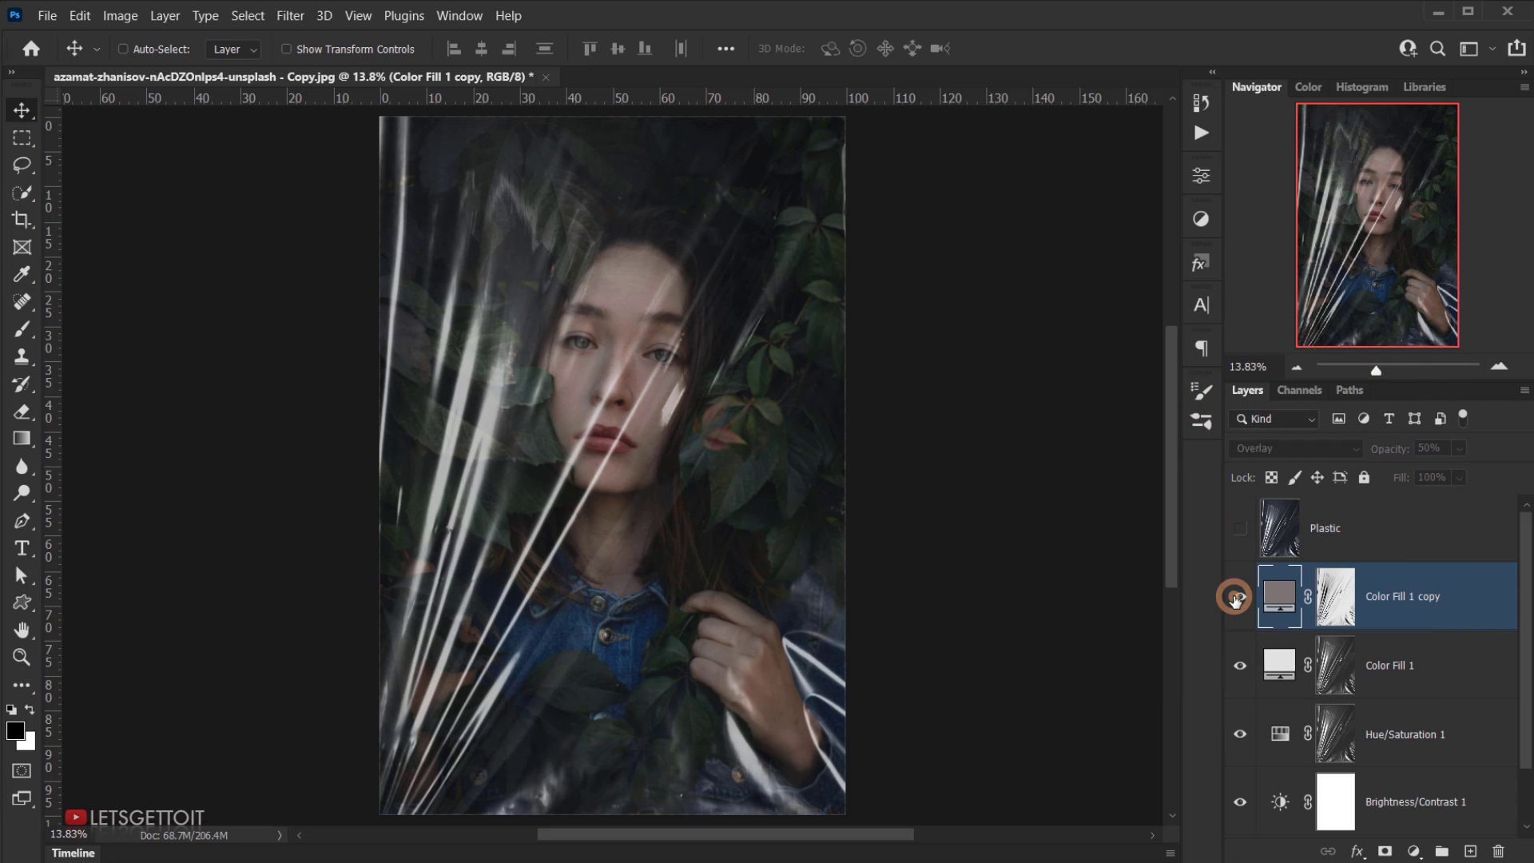
left_click(1234, 597)
Set the duplicated fill layer's opacity to 62% and toggle its visibility to check the difference
left_click_drag(1381, 449, 1394, 453)
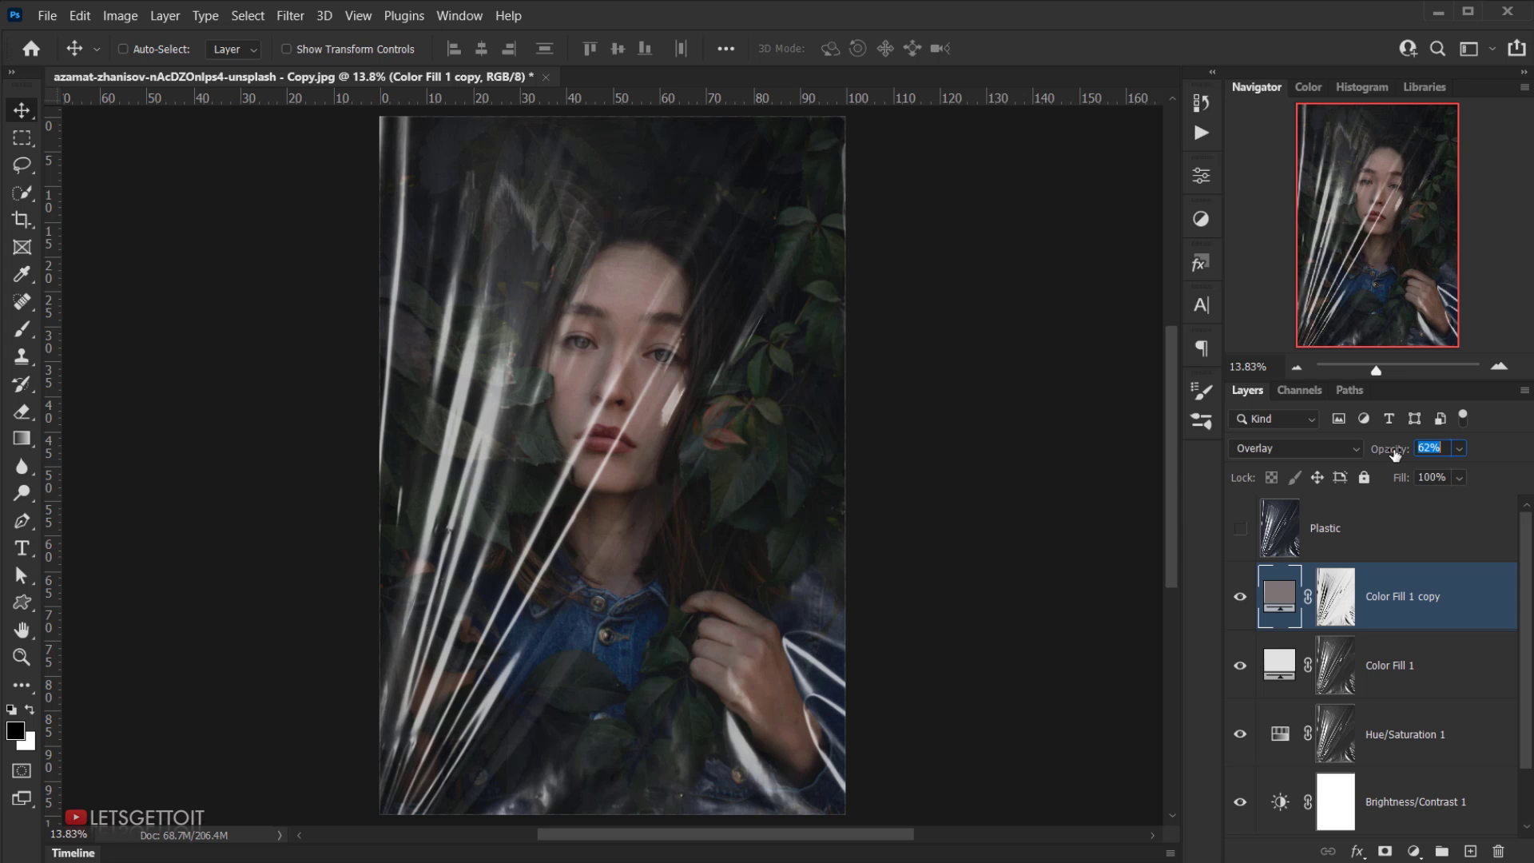
left_click(1240, 595)
left_click(1240, 596)
left_click(1240, 596)
left_click(1240, 595)
left_click(1240, 596)
left_click(1239, 596)
Change the duplicated fill layer's color to neutral grey 989898, compare it by toggling visibility, and select the Plastic layer
double_click(1279, 596)
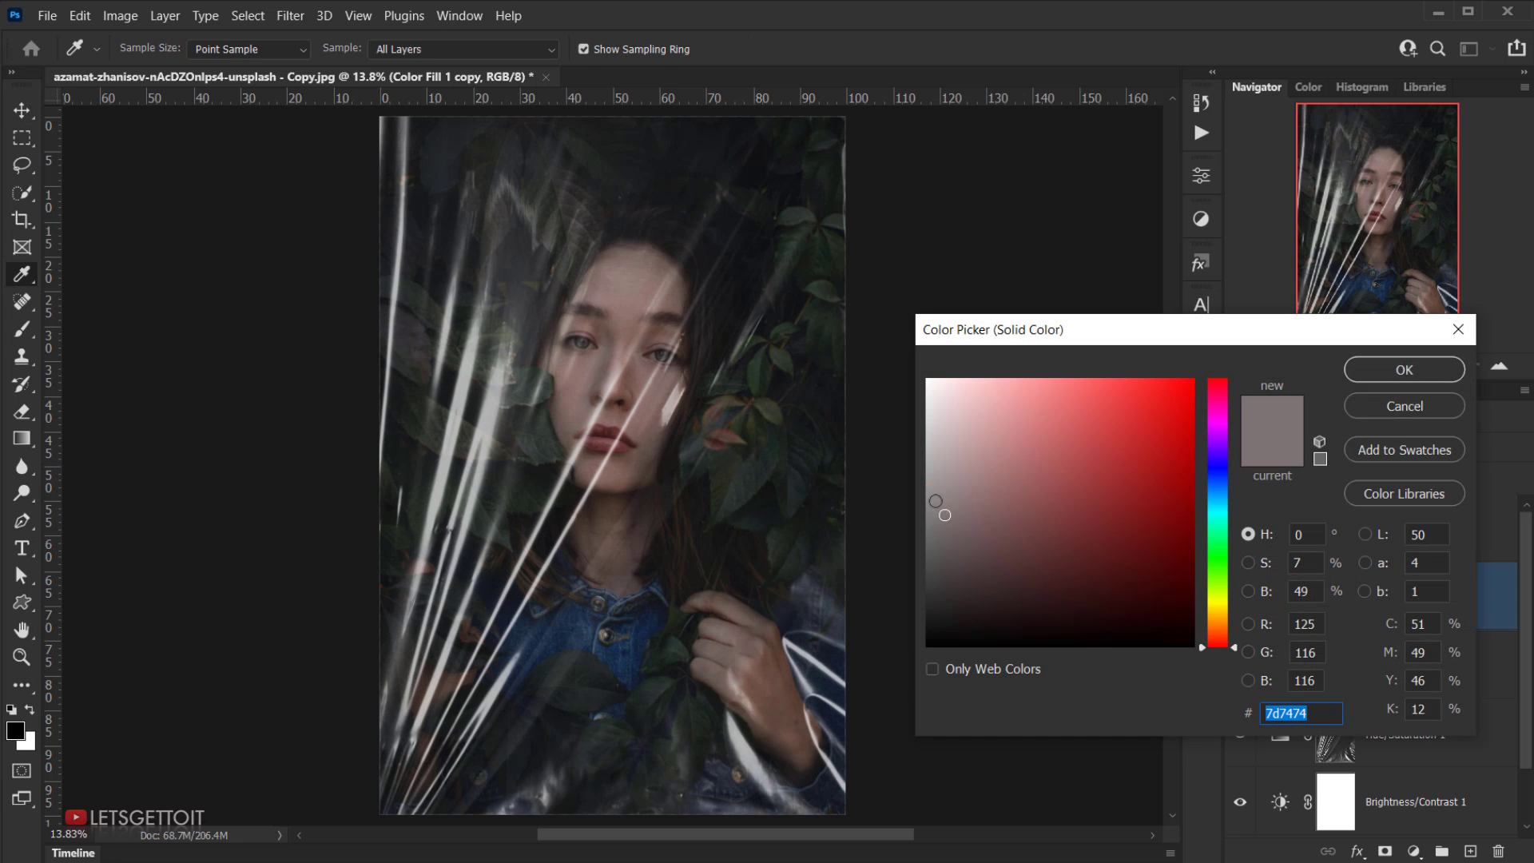
left_click_drag(933, 502, 927, 485)
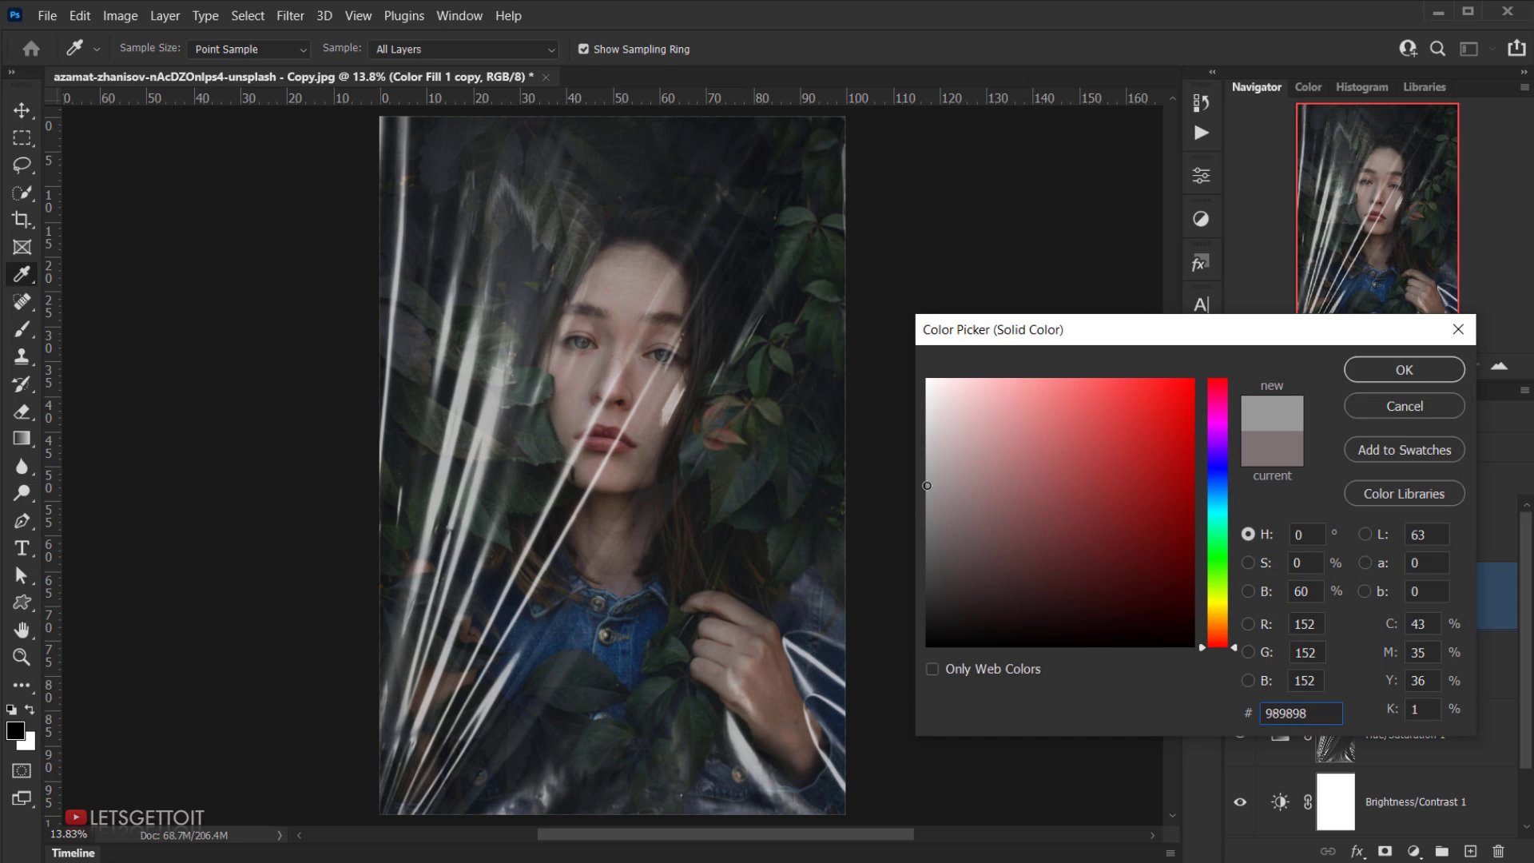
left_click(1315, 599)
left_click(1405, 369)
key("v")
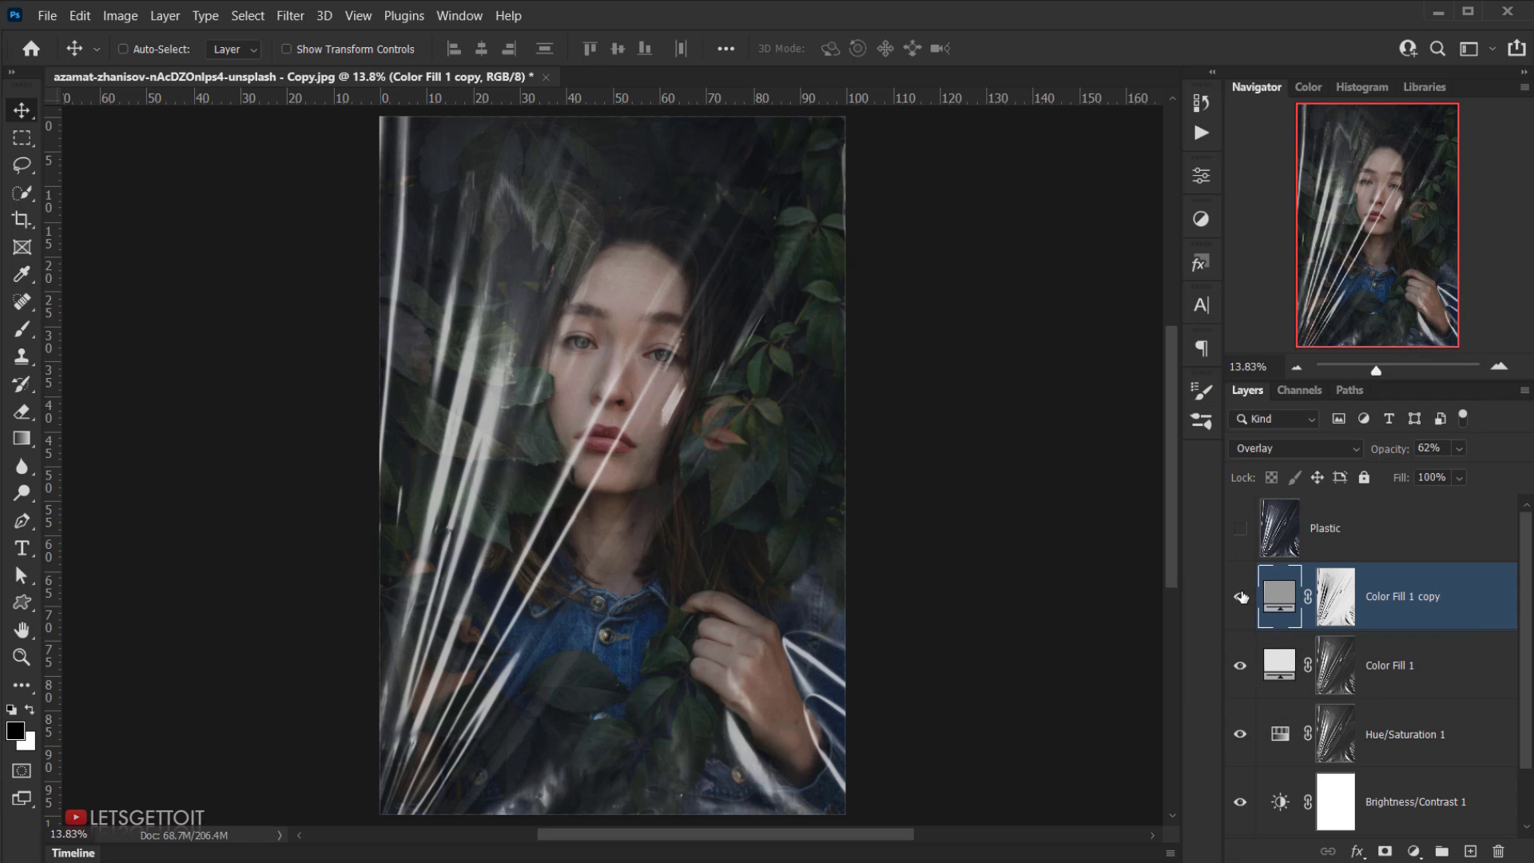
left_click(1240, 596)
left_click(1240, 596)
left_click(1345, 532)
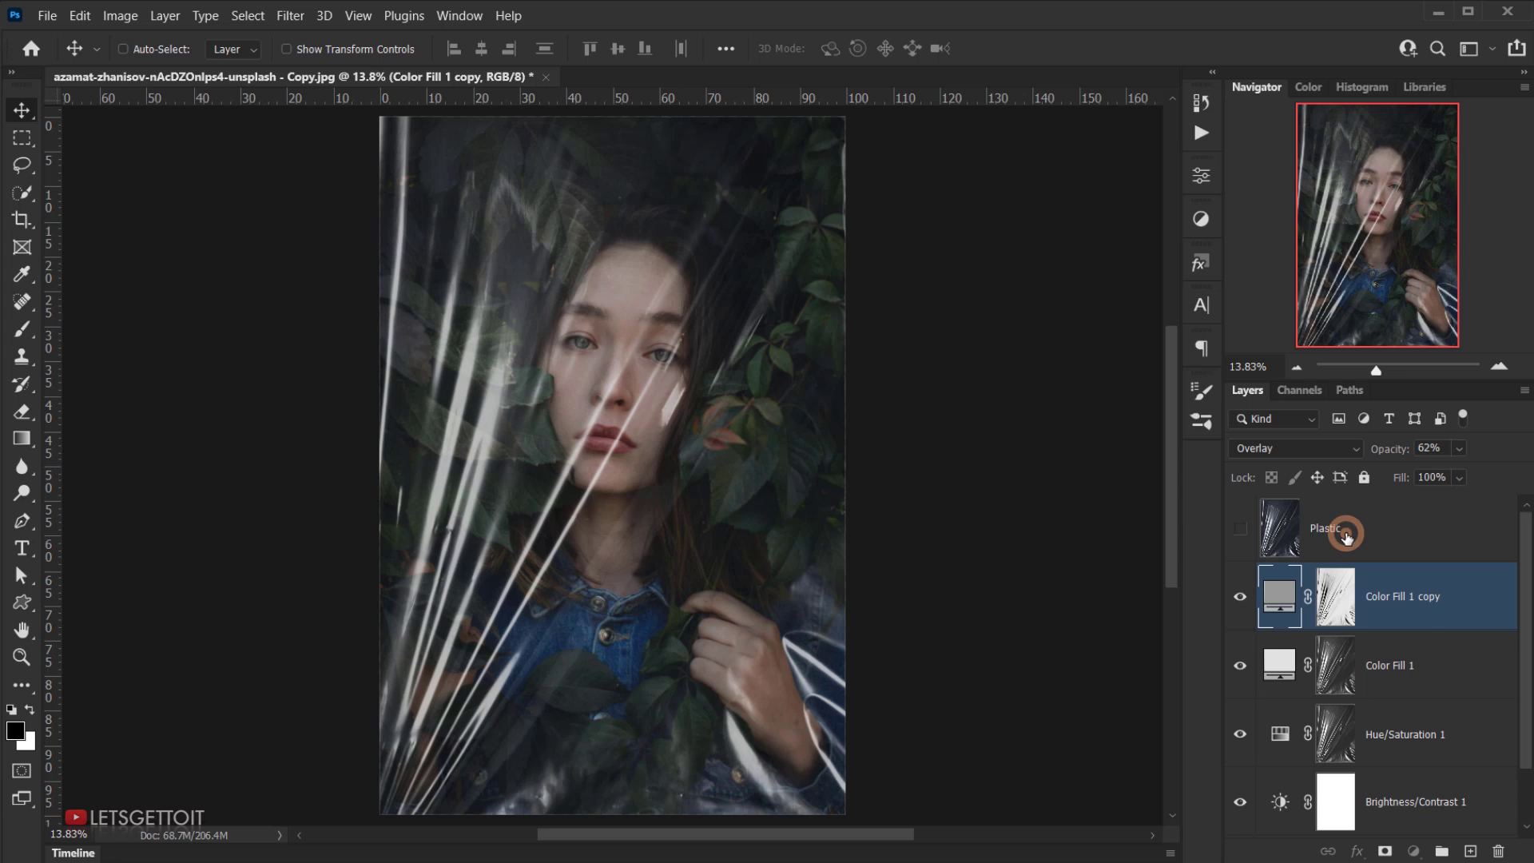
Desaturate the hidden Plastic layer after turning it on, and give it a black layer mask that conceals everything
left_click(1240, 529)
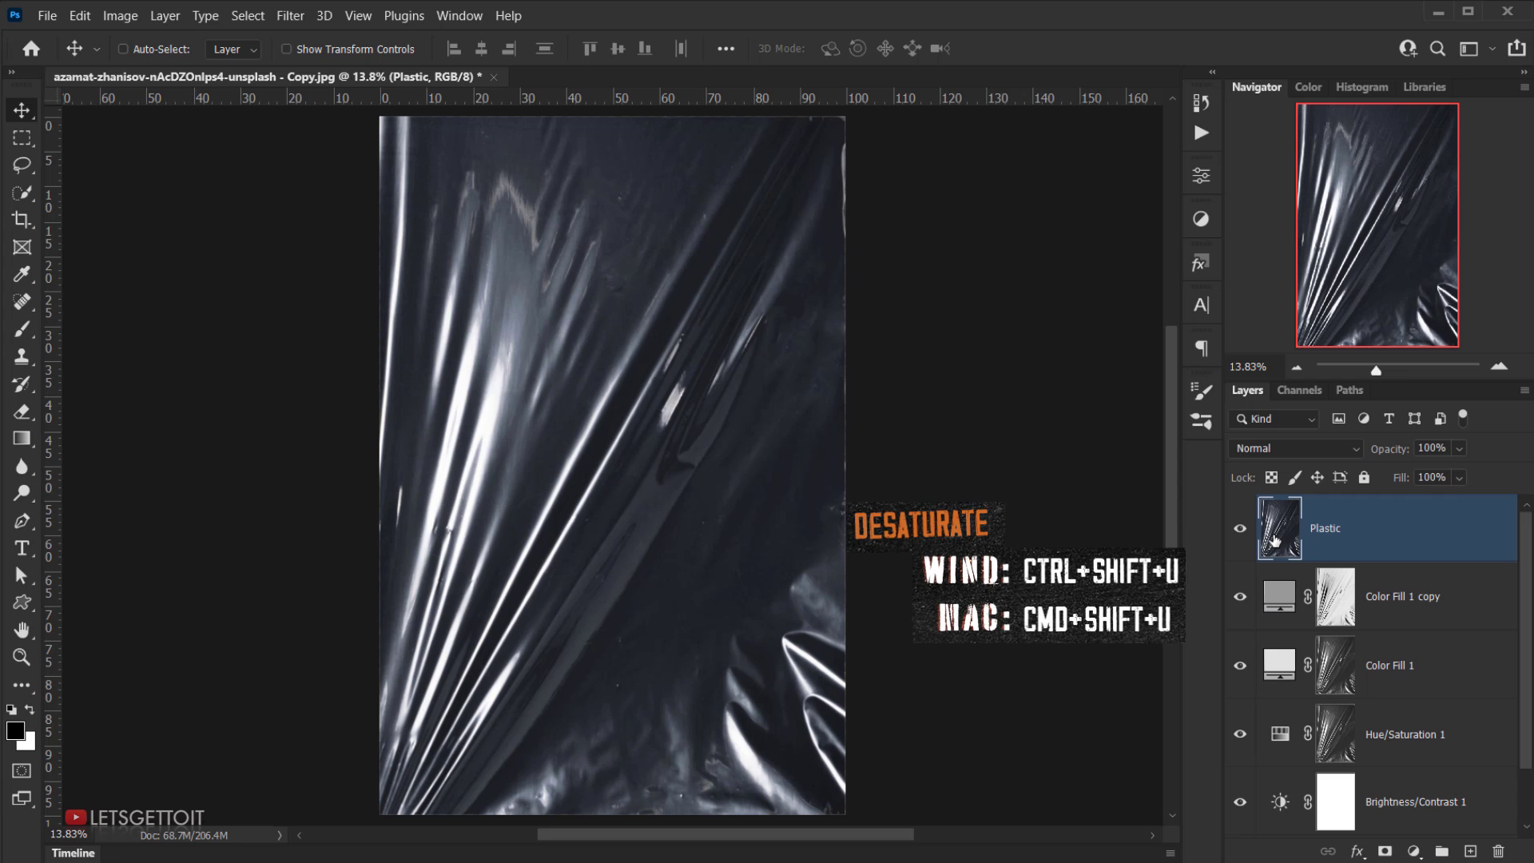
key("ctrl+shift+u")
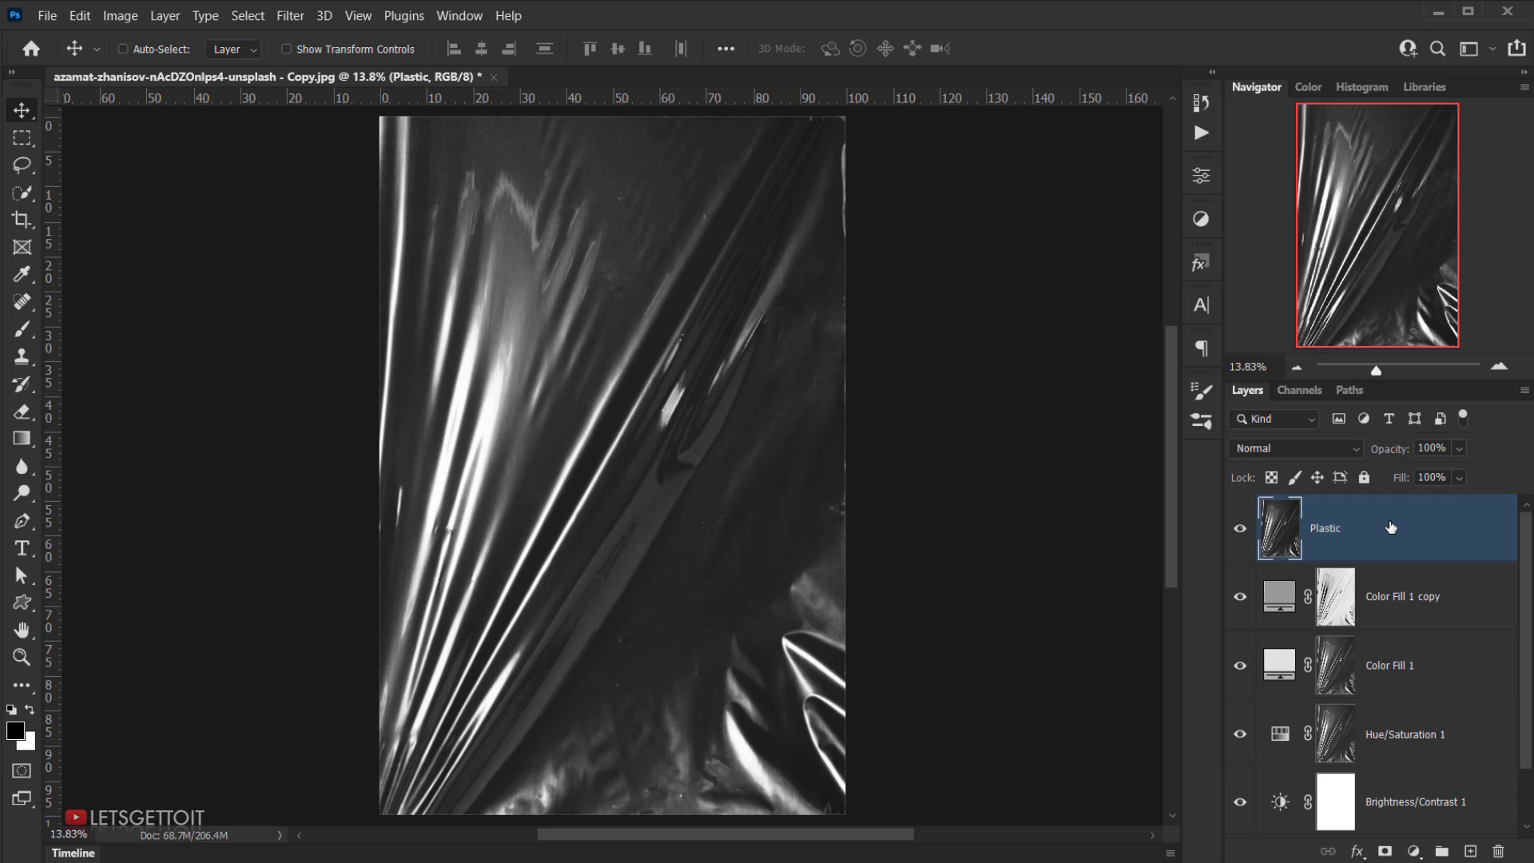
key("alt")
left_click(1386, 852, "alt")
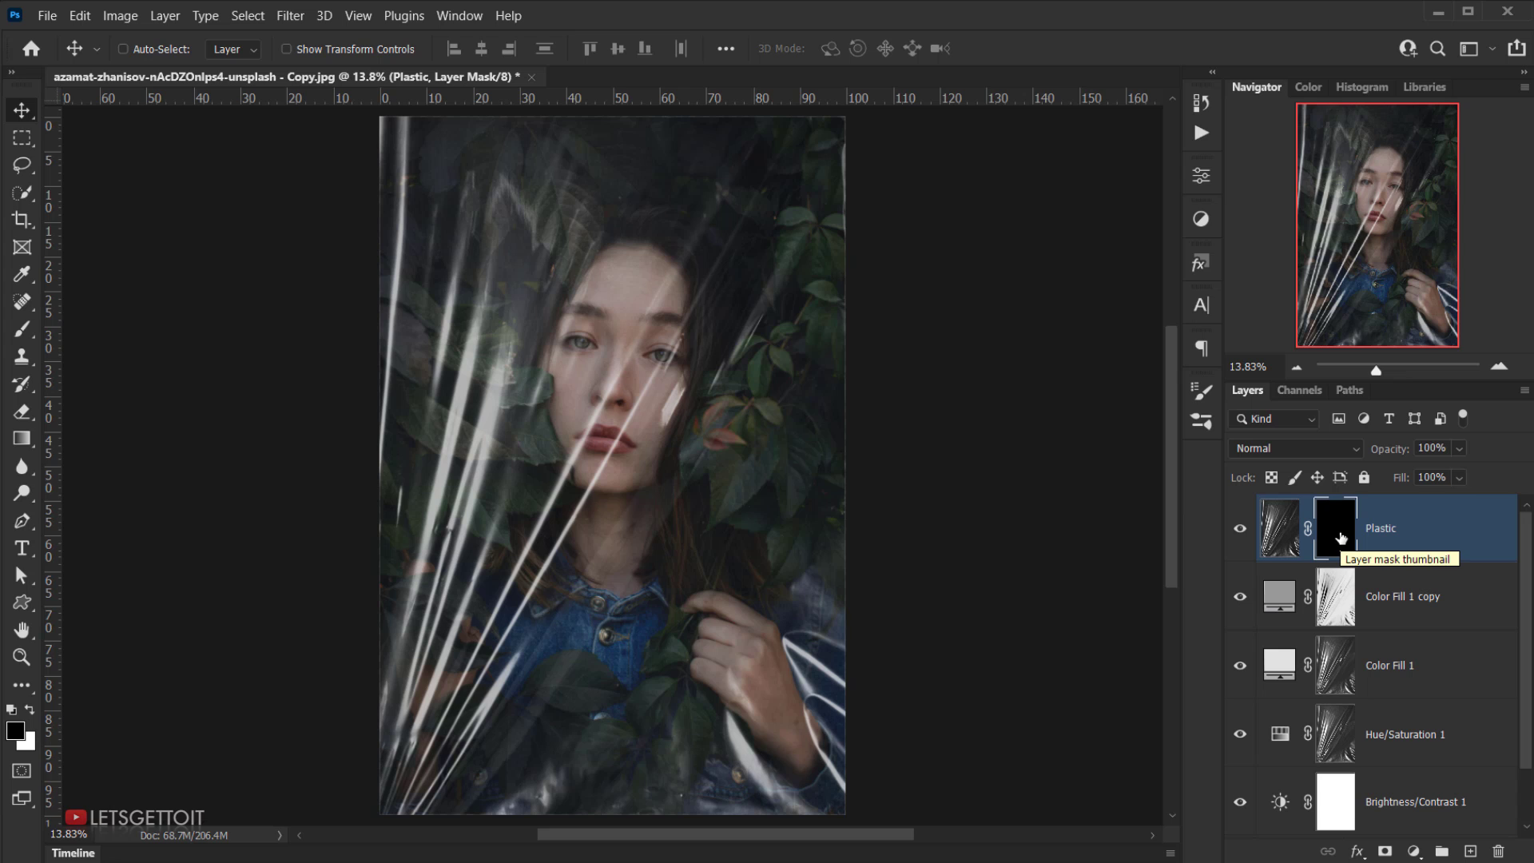
Set up the Gradient tool with white as the foreground color and the Foreground to Transparent preset from Basics
left_click(35, 442)
left_click_drag(36, 442, 80, 451)
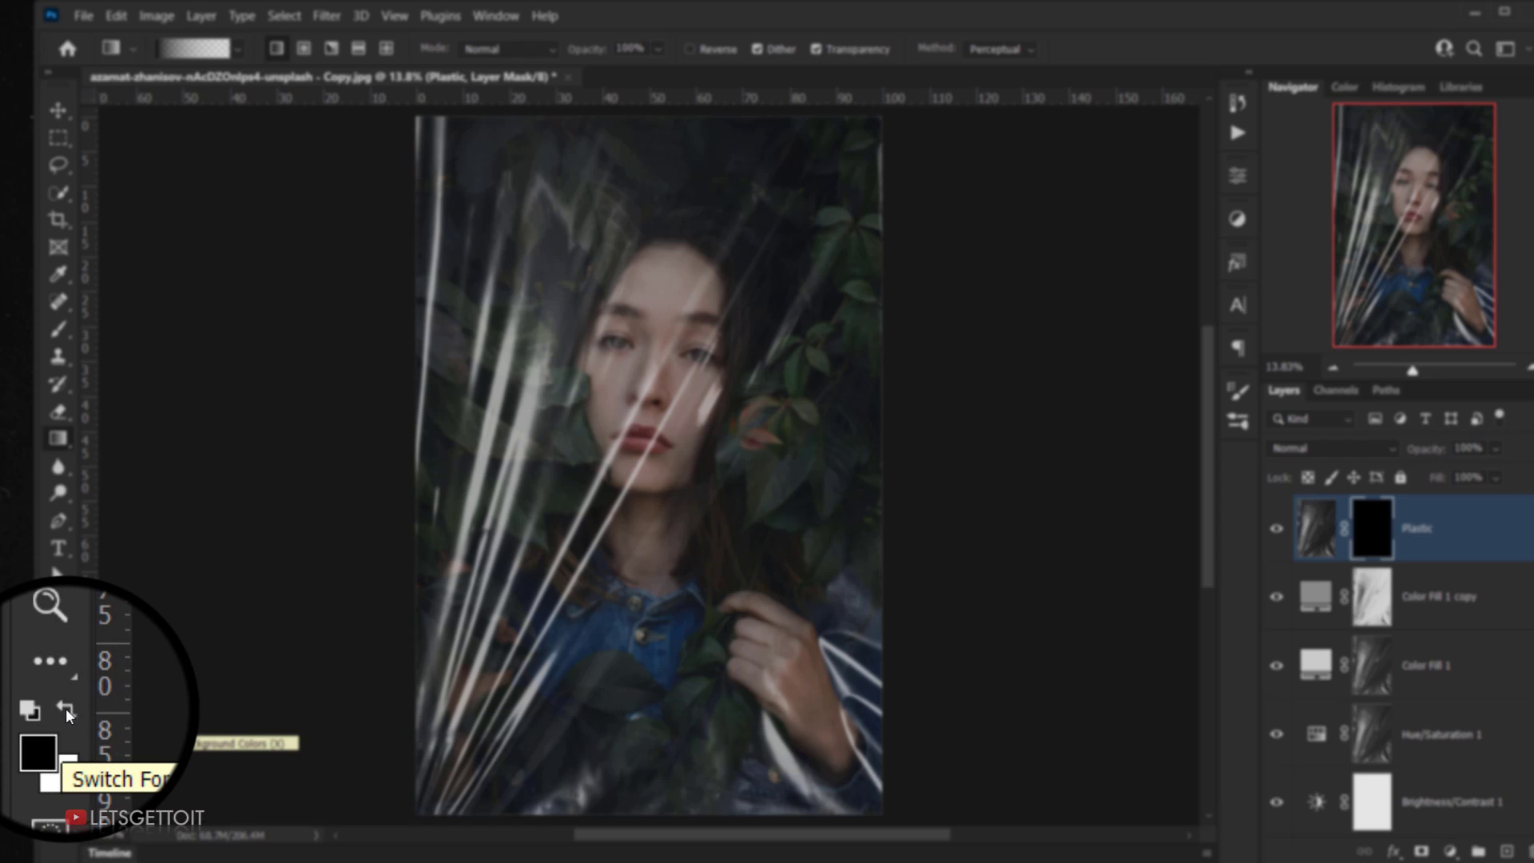
left_click(65, 708)
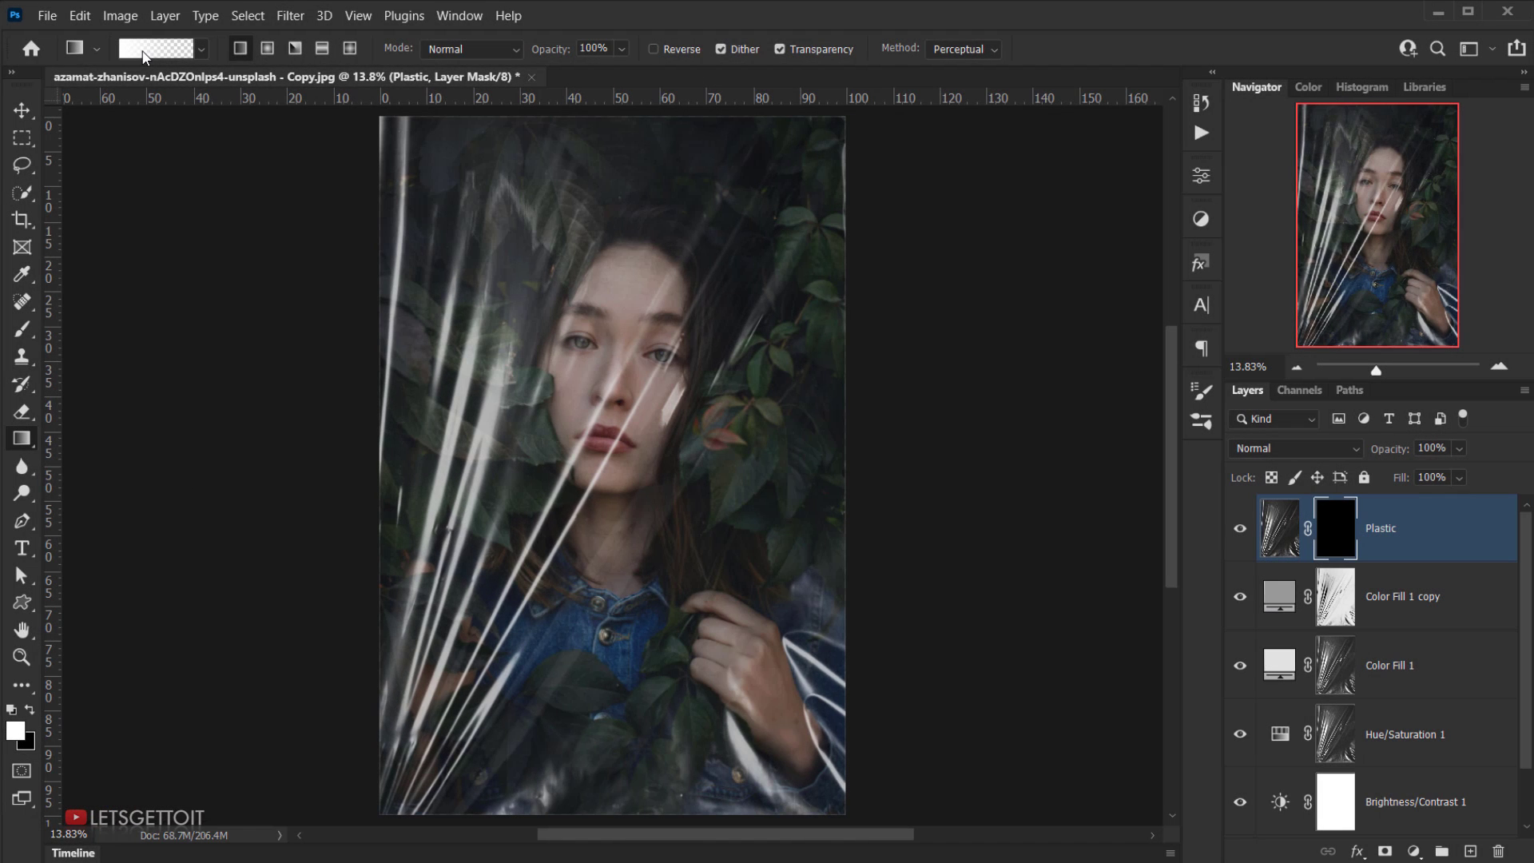
left_click(144, 53)
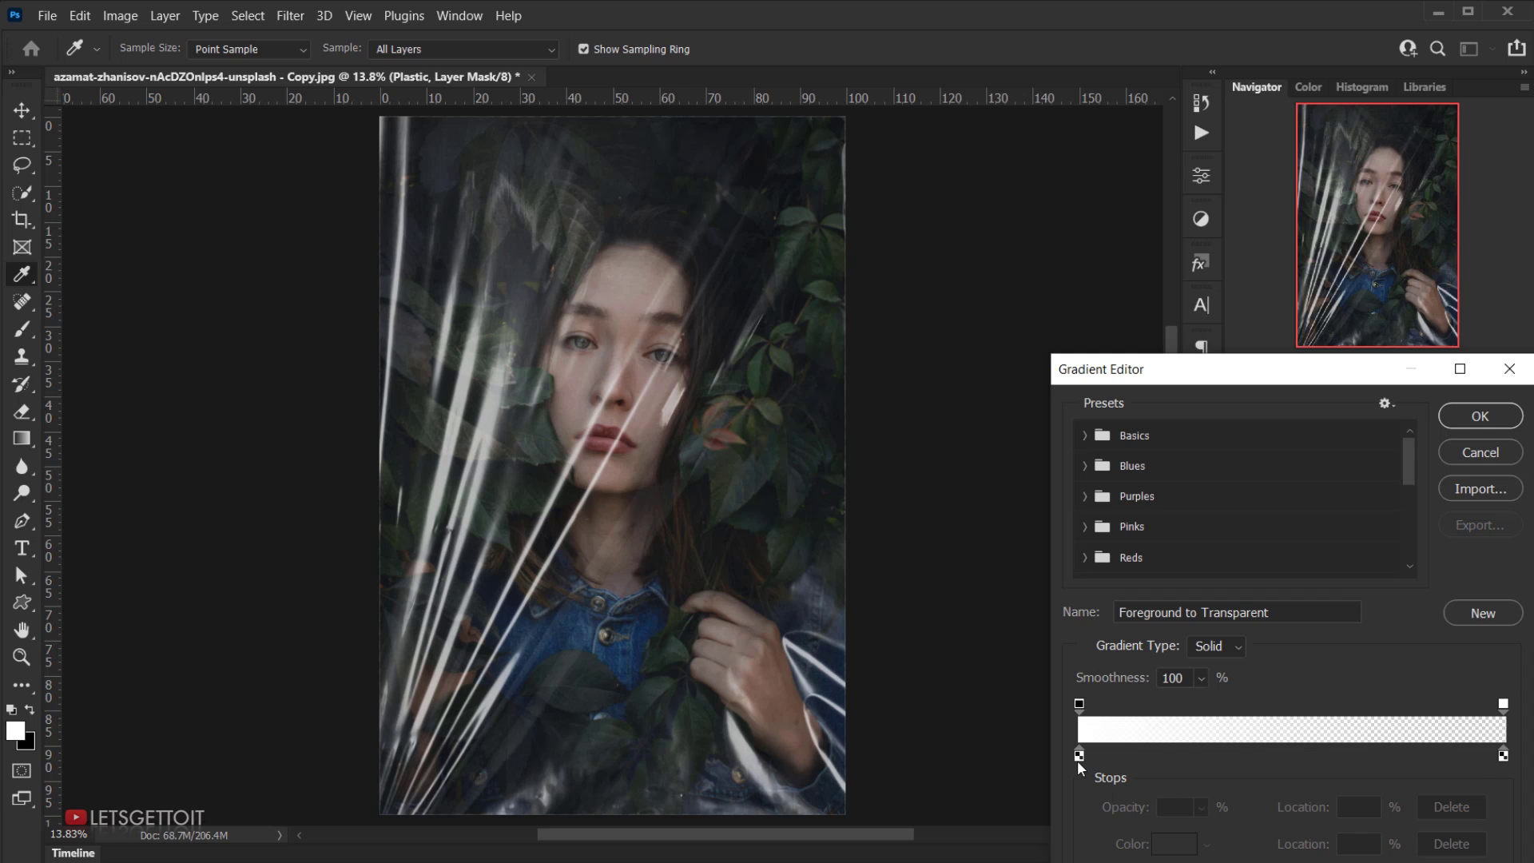
left_click(1085, 435)
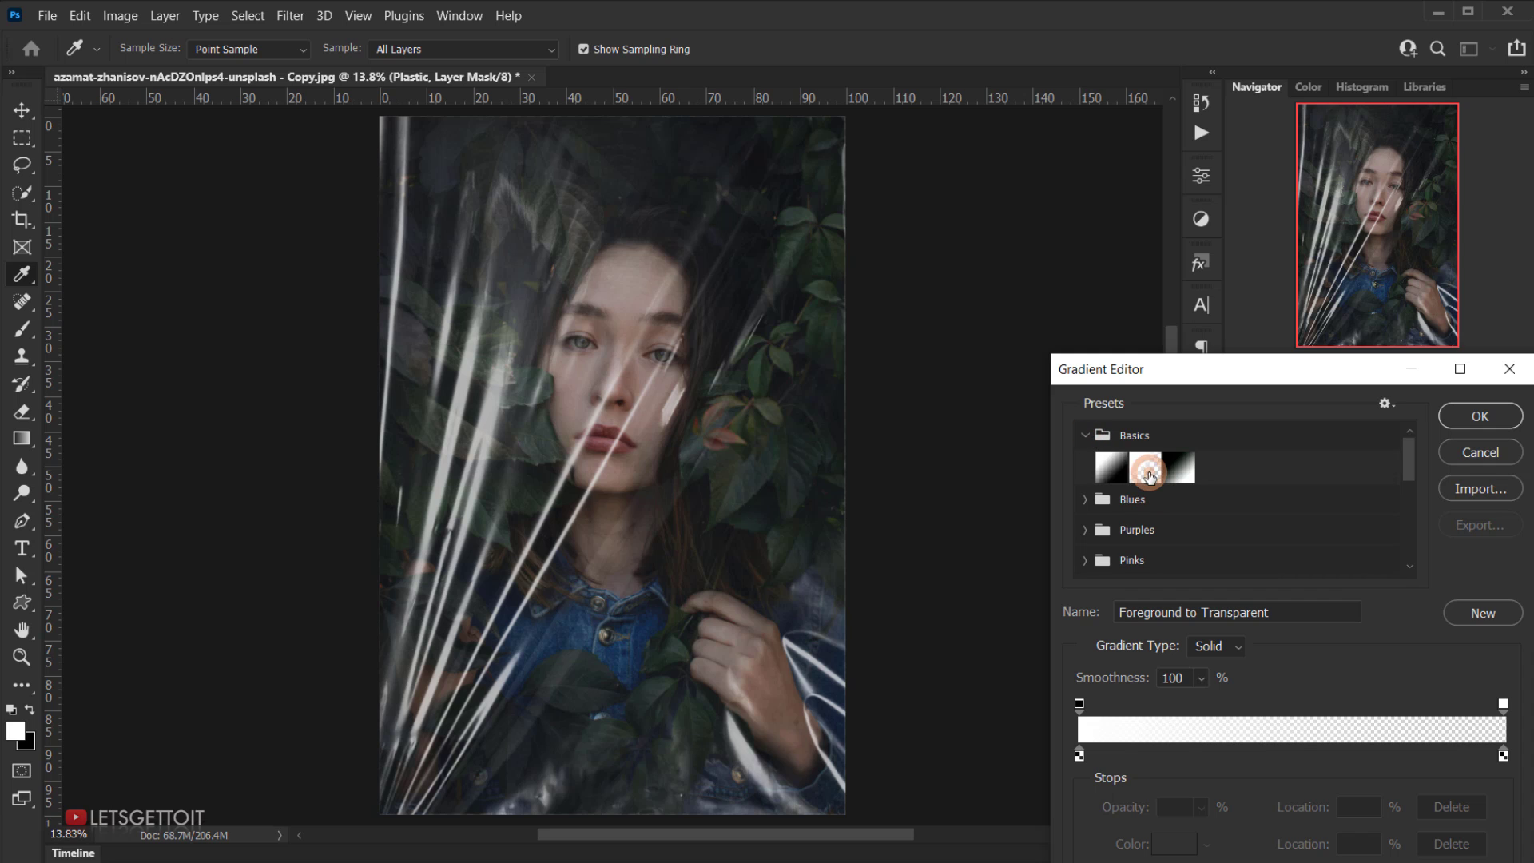
left_click(1153, 477)
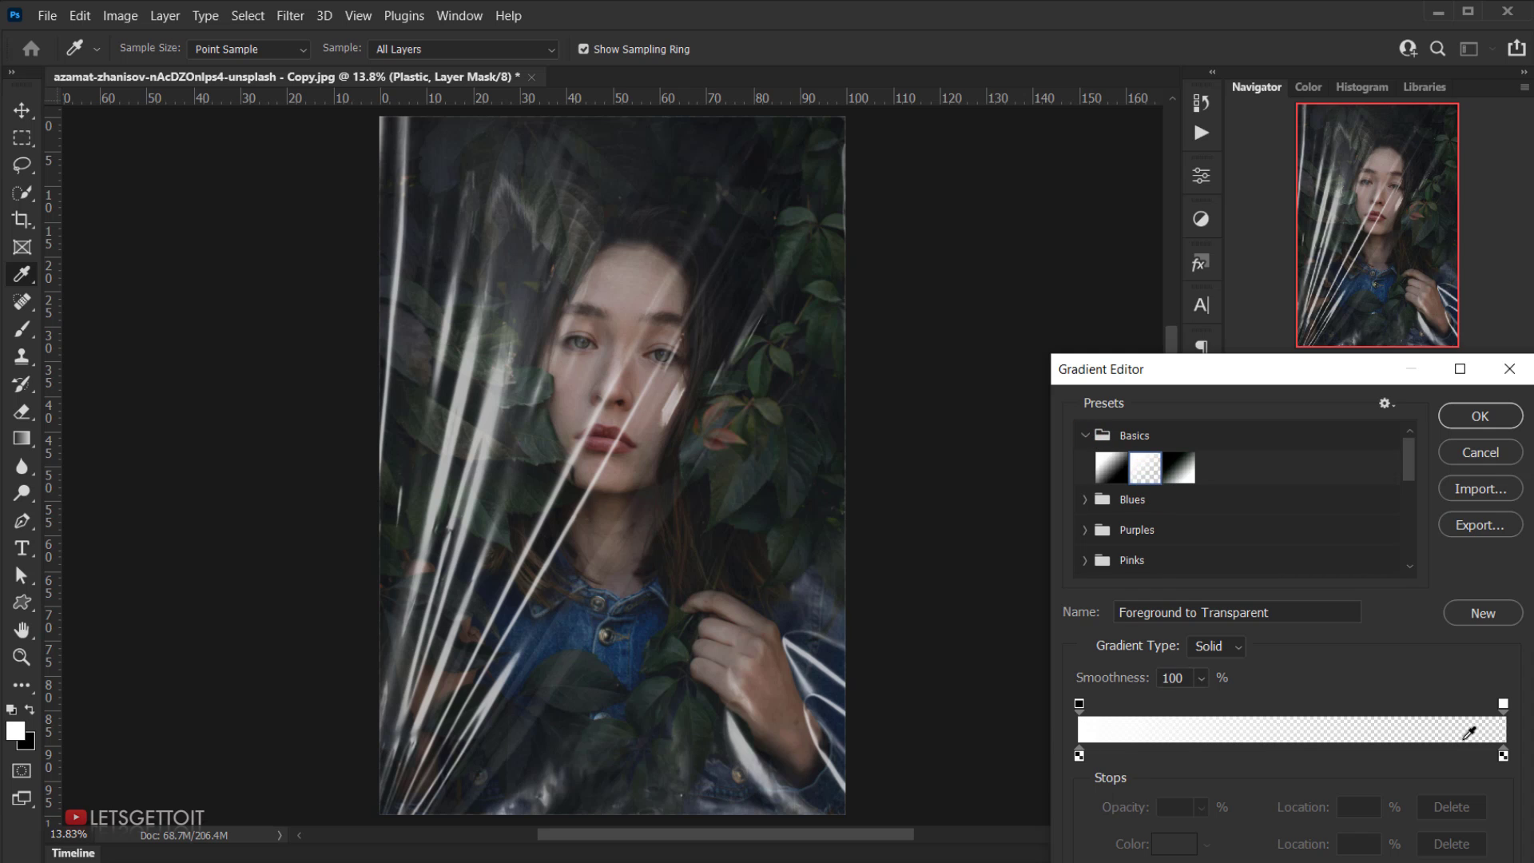
left_click(1479, 416)
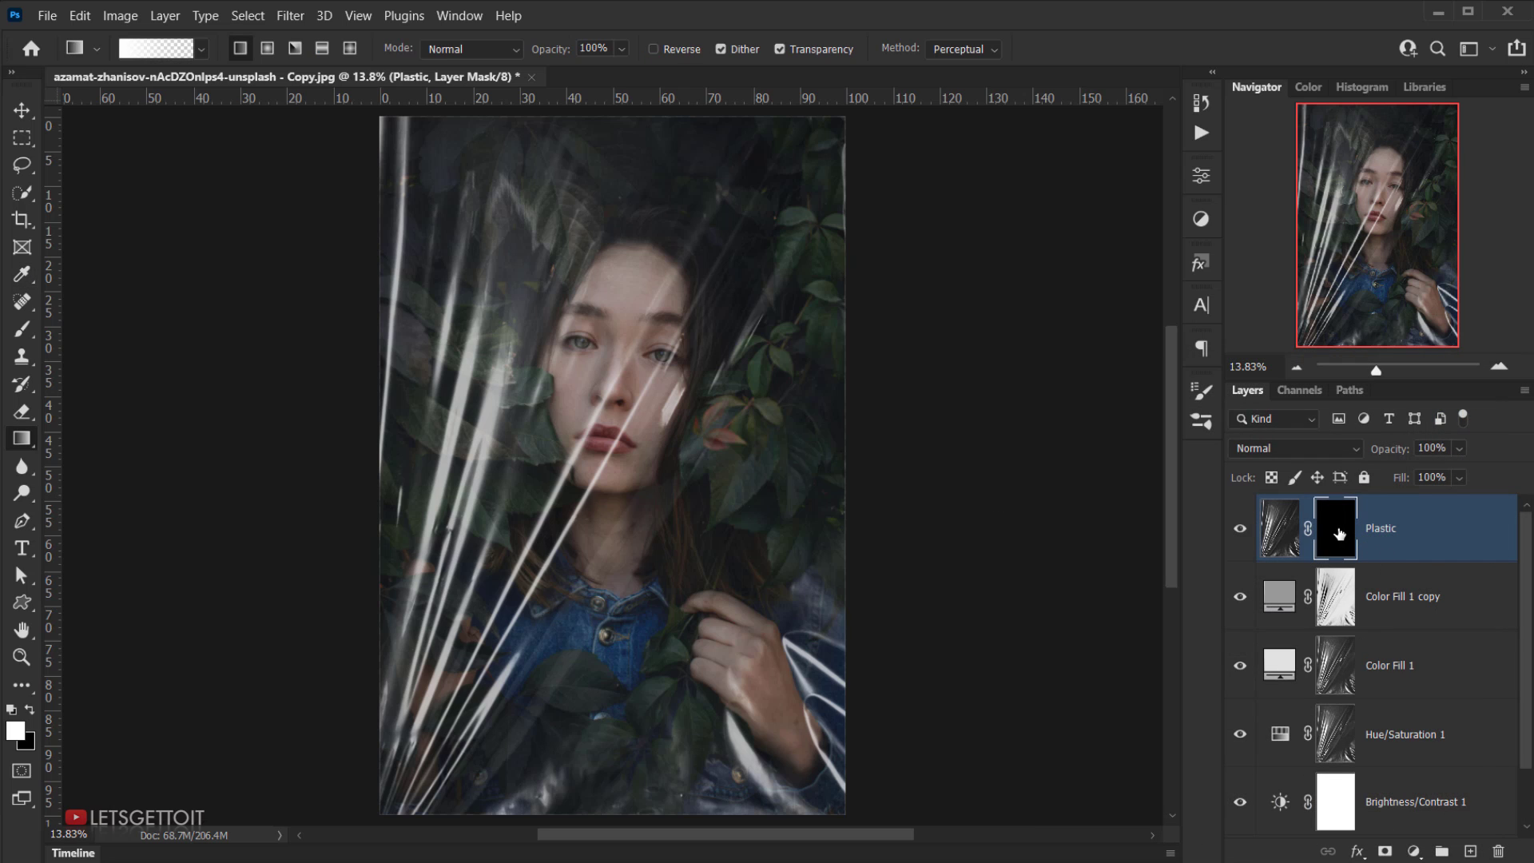
Add white linear gradients to the Plastic layer's mask from the image's top and bottom edges inward, and toggle the layer to compare
key("alt")
left_click_drag(666, 109, 648, 338)
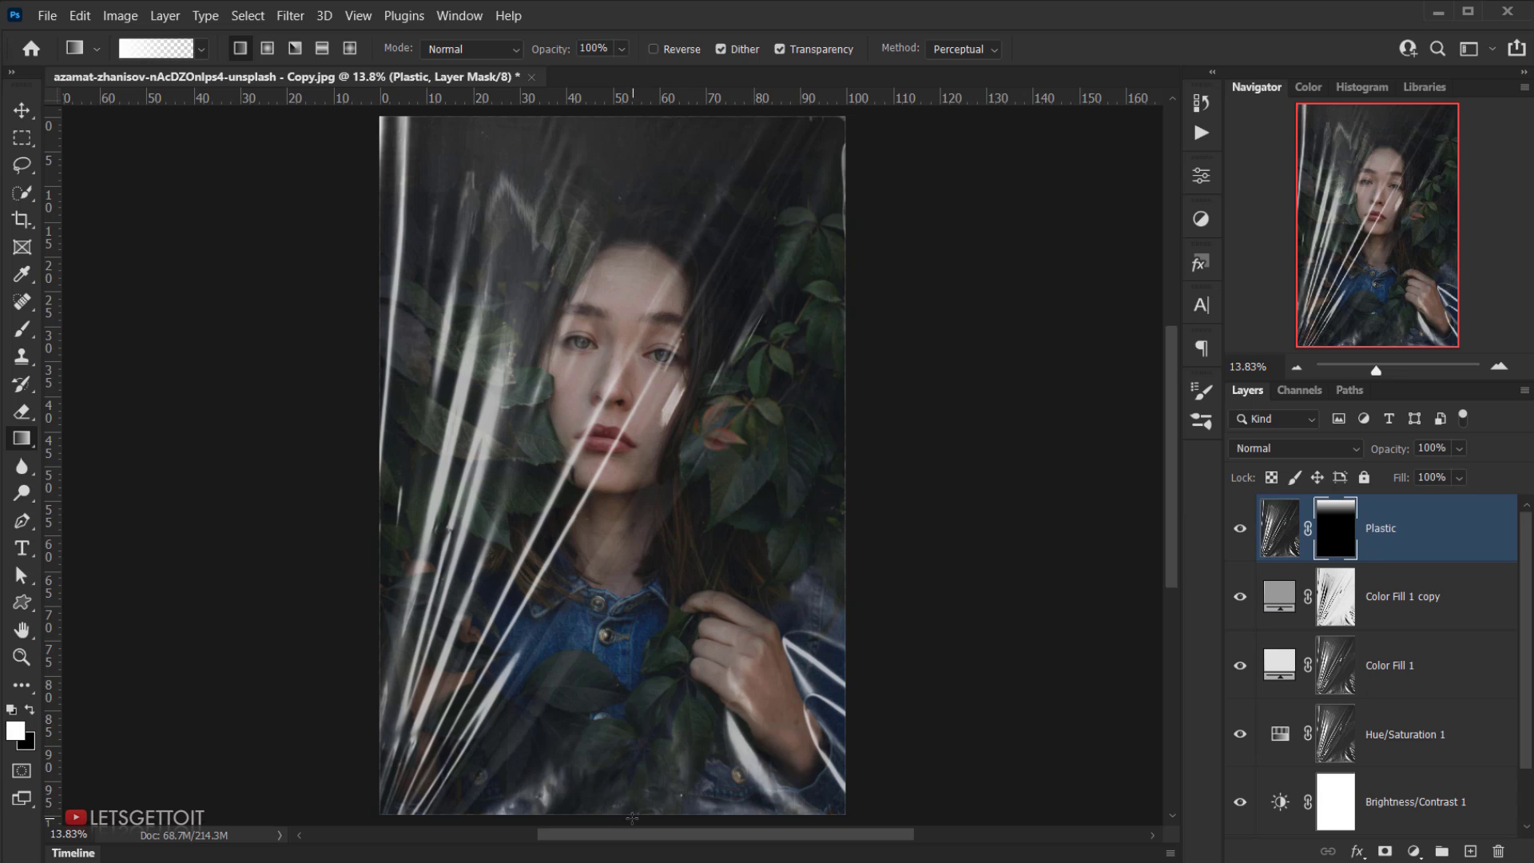
left_click_drag(632, 818, 634, 663)
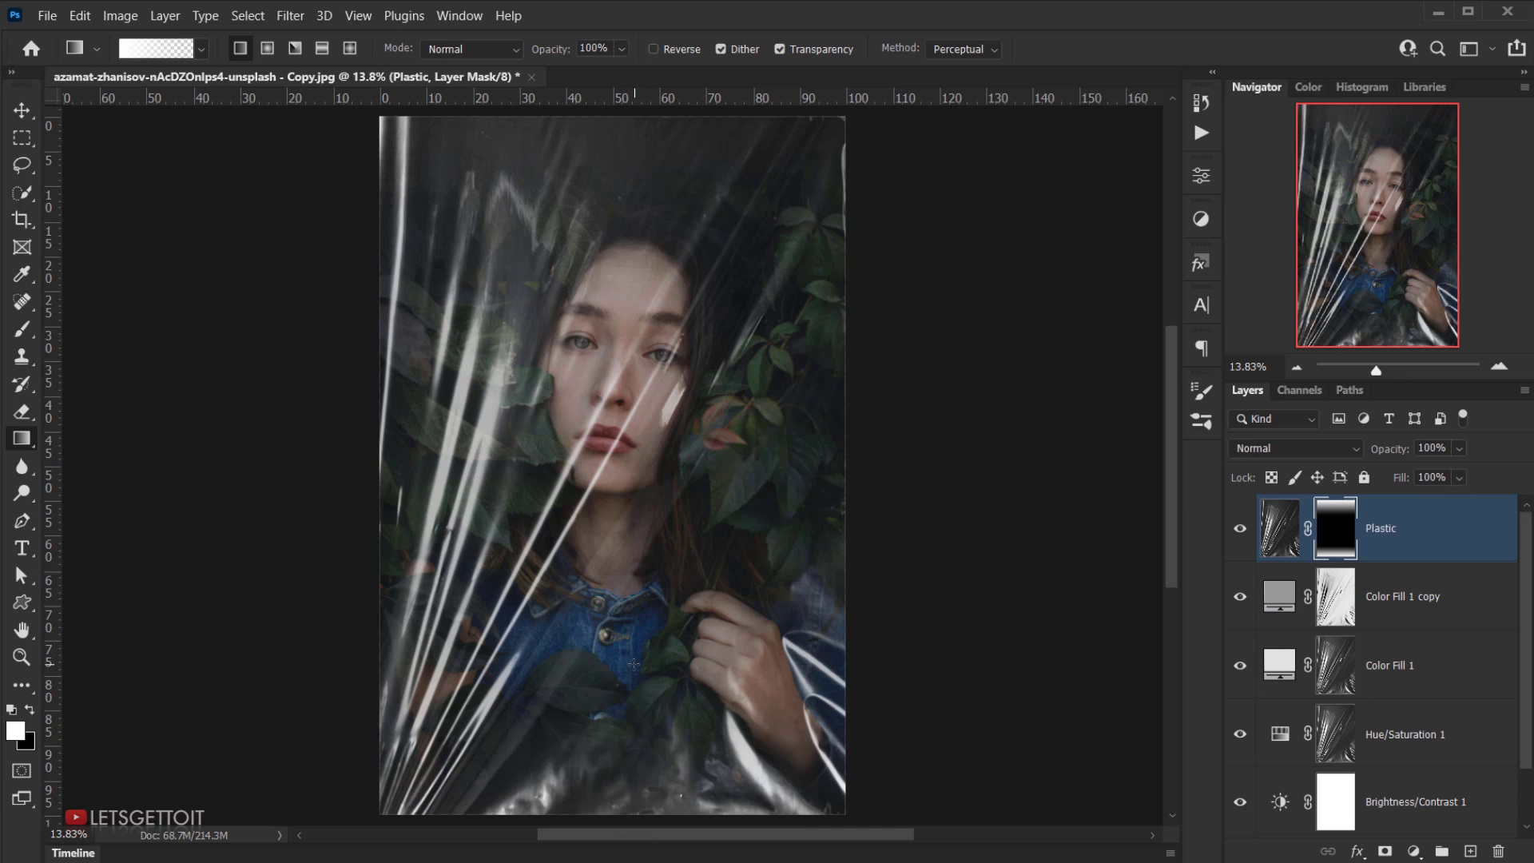
left_click(1240, 528)
left_click(1240, 528)
Set the Plastic layer's opacity to 60%
scroll(559, 336, "down", 1)
scroll(607, 479, "up", 3)
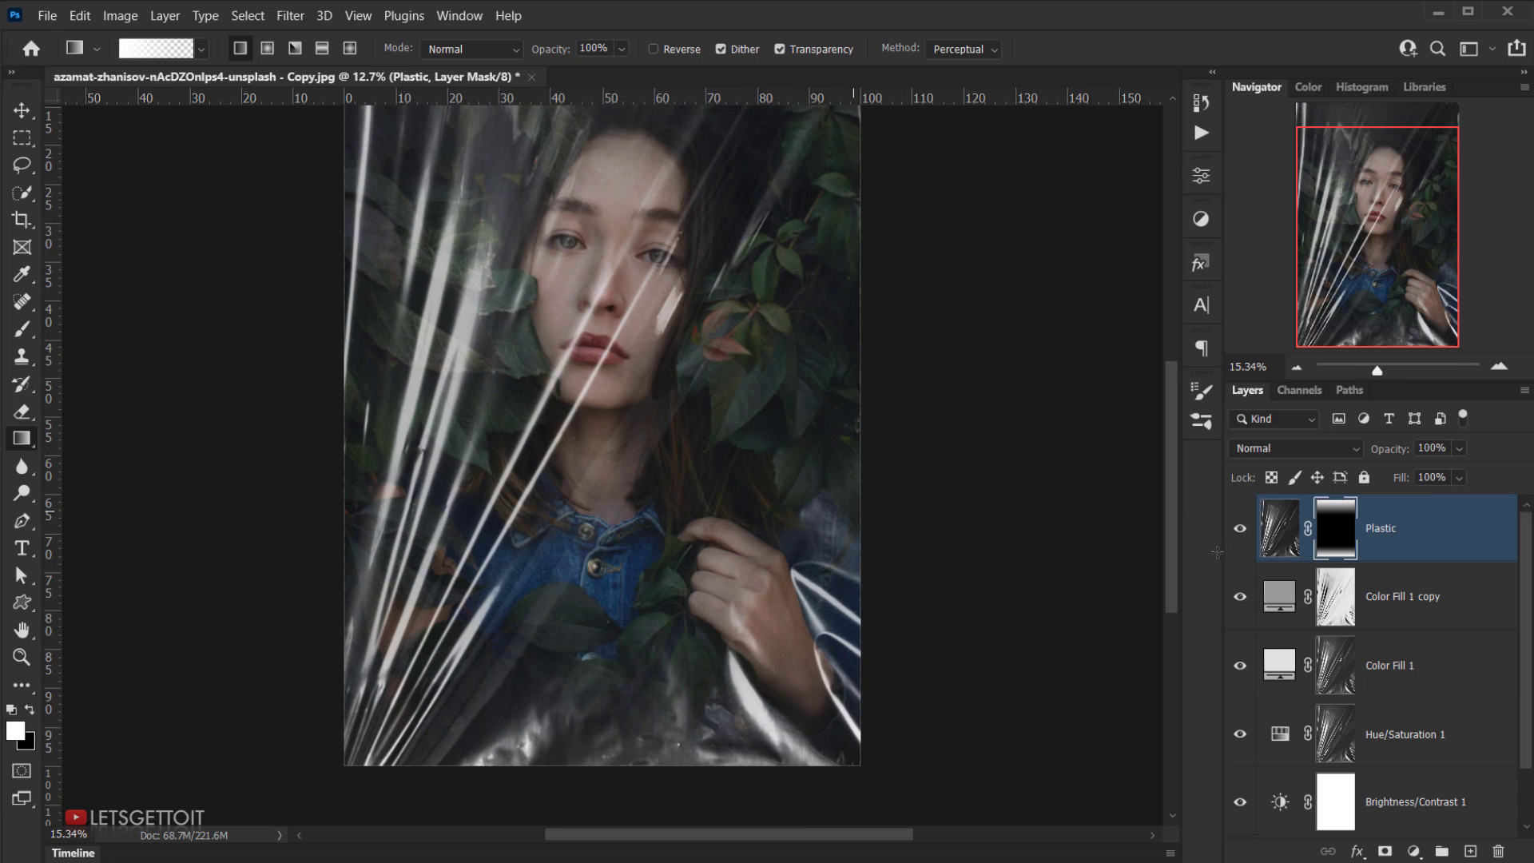
scroll(679, 431, "down", 2)
left_click_drag(640, 218, 630, 341)
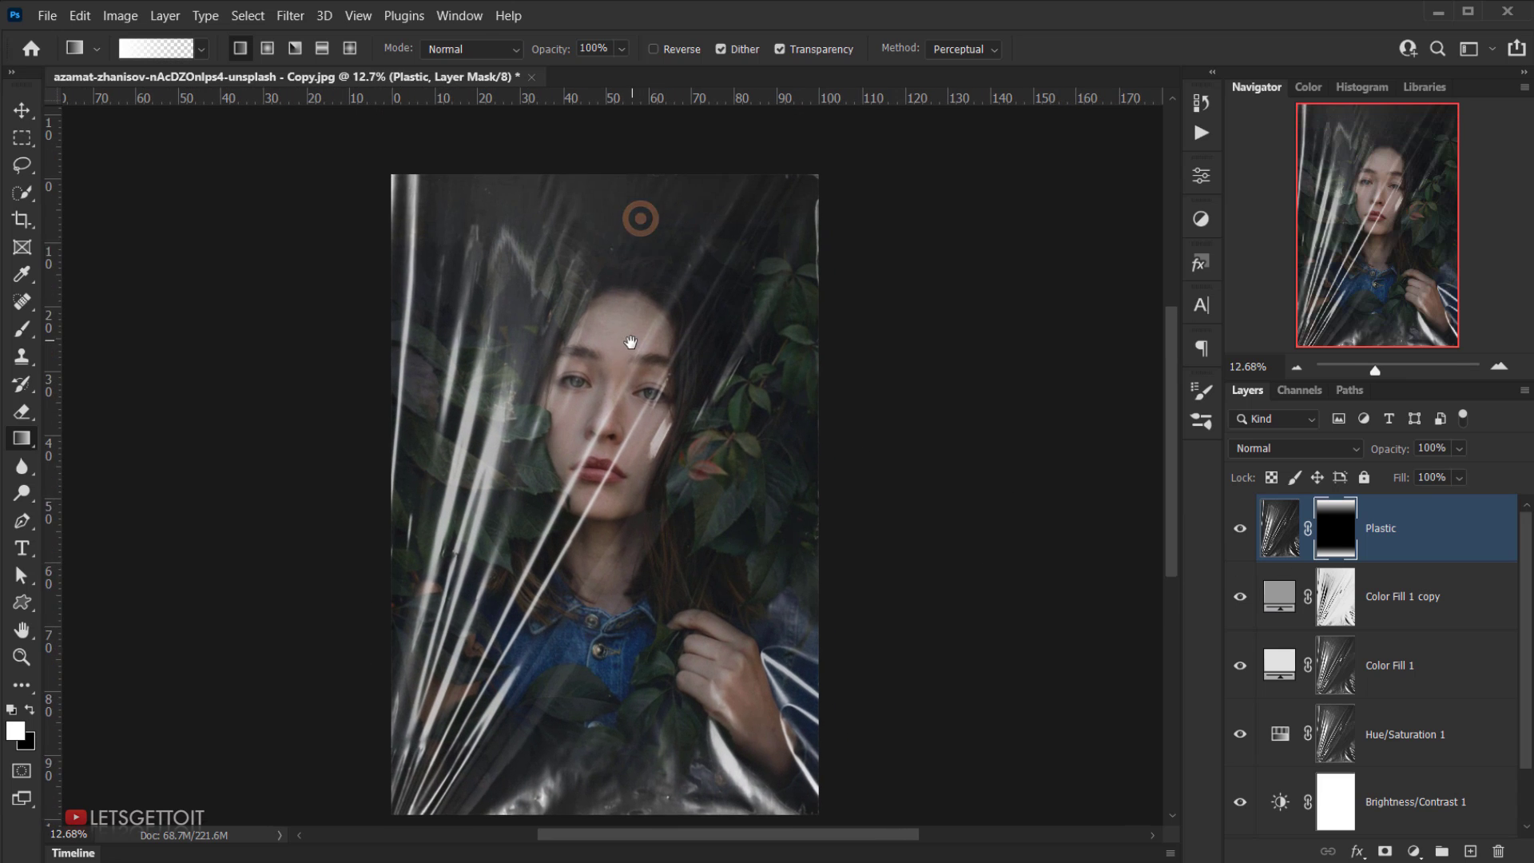
left_click(1438, 450)
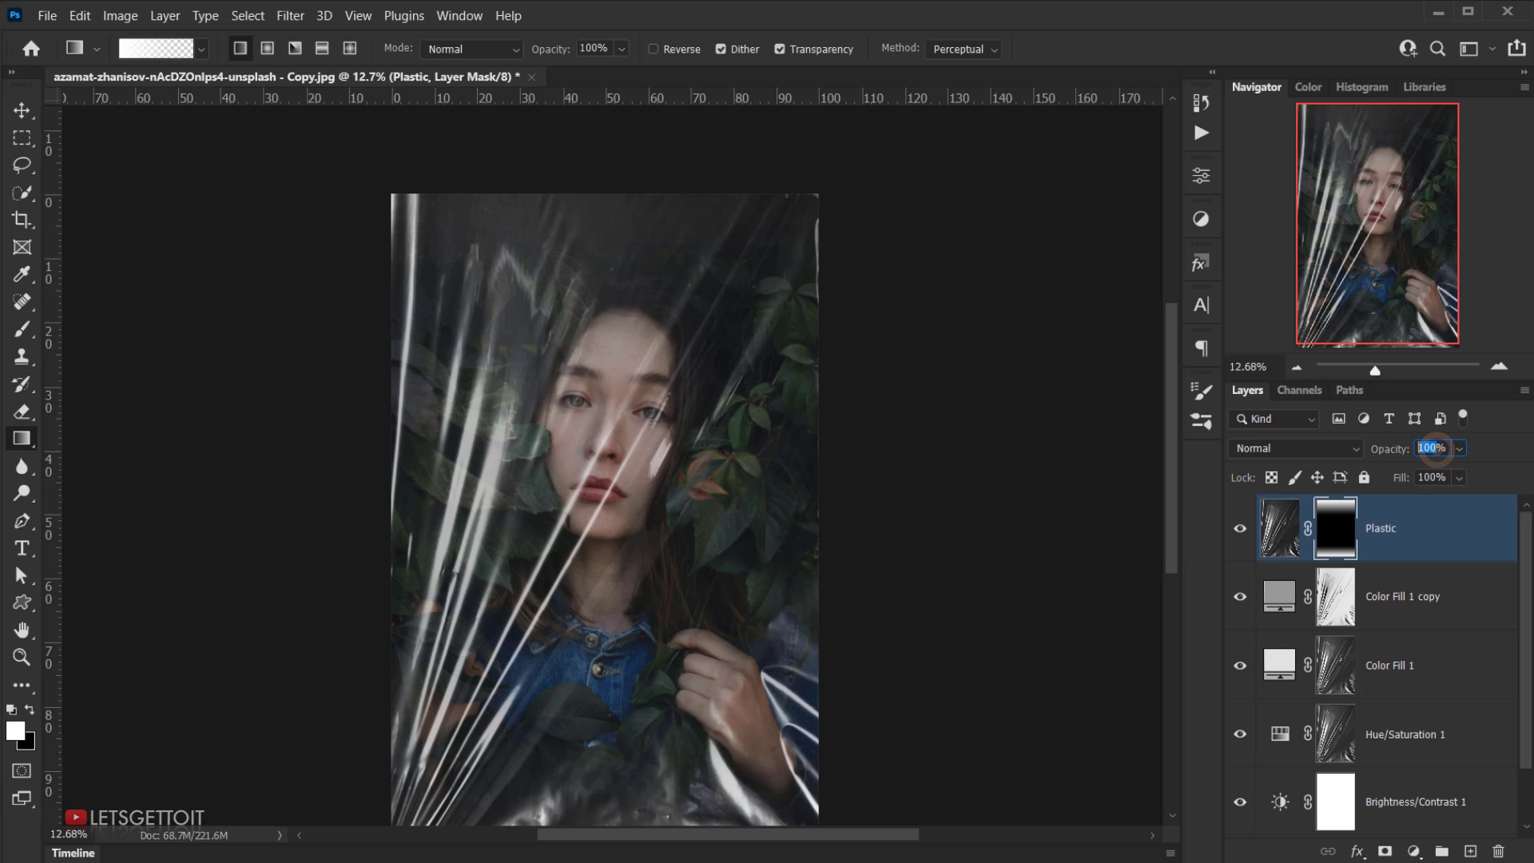
type("60")
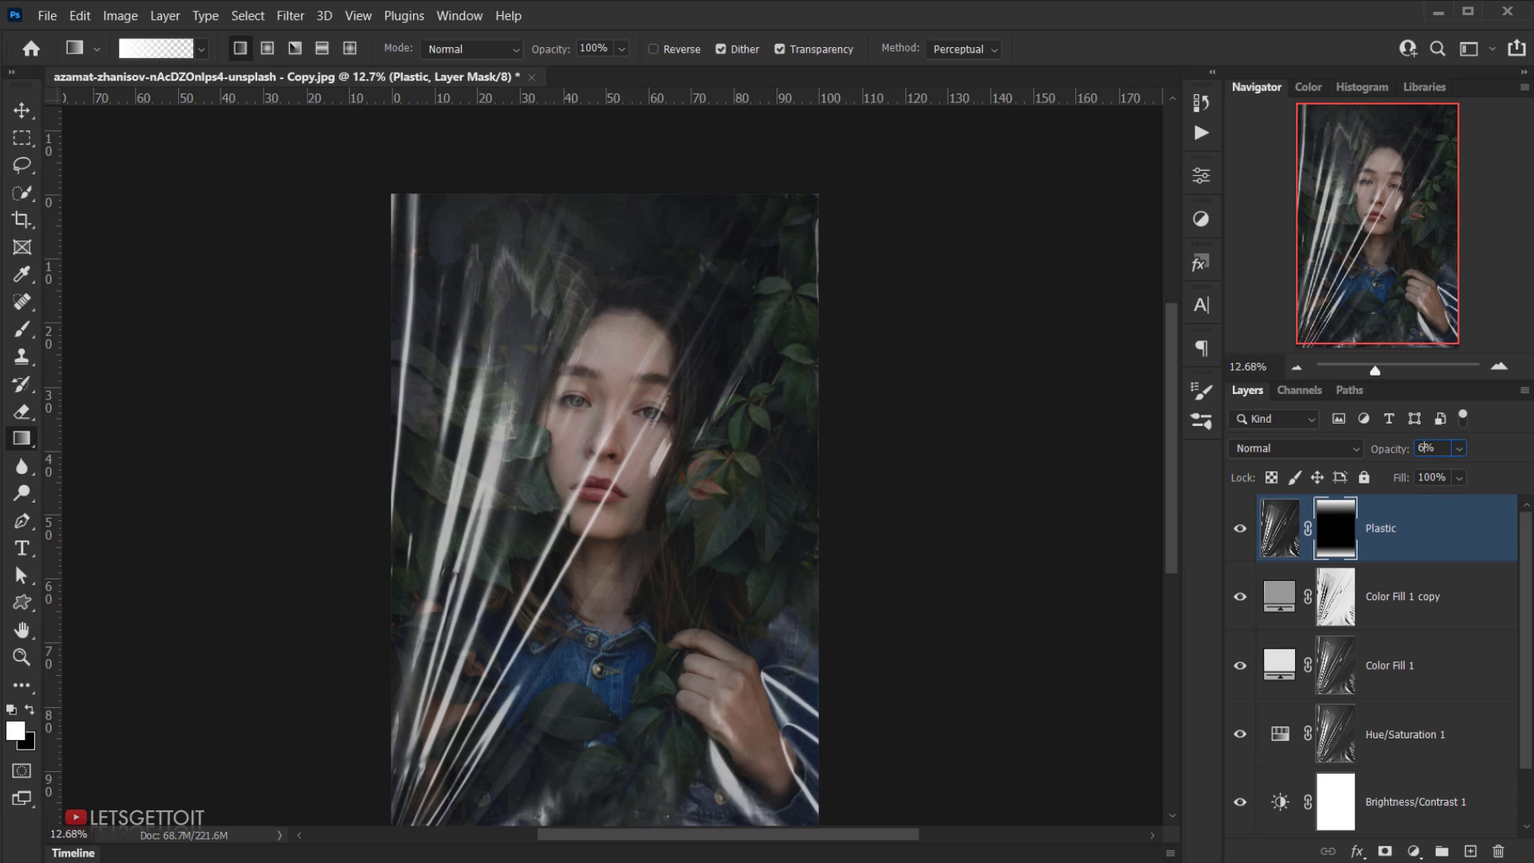
scroll(612, 471, "up", 1)
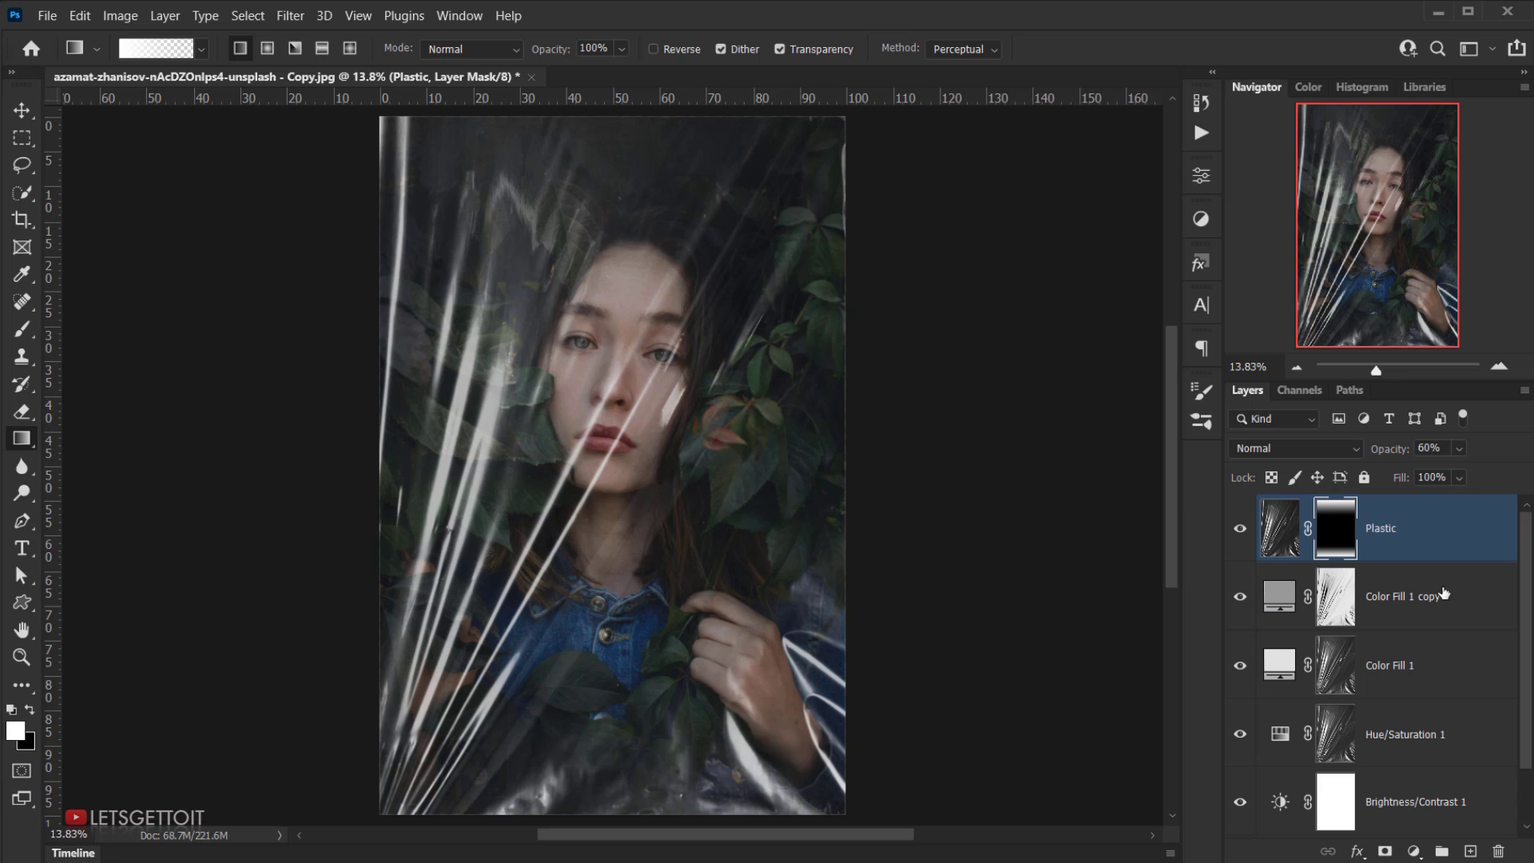
Add a Hue/Saturation adjustment layer above Plastic, raise the saturation of the Greens, and toggle its visibility to compare
left_click(1412, 852)
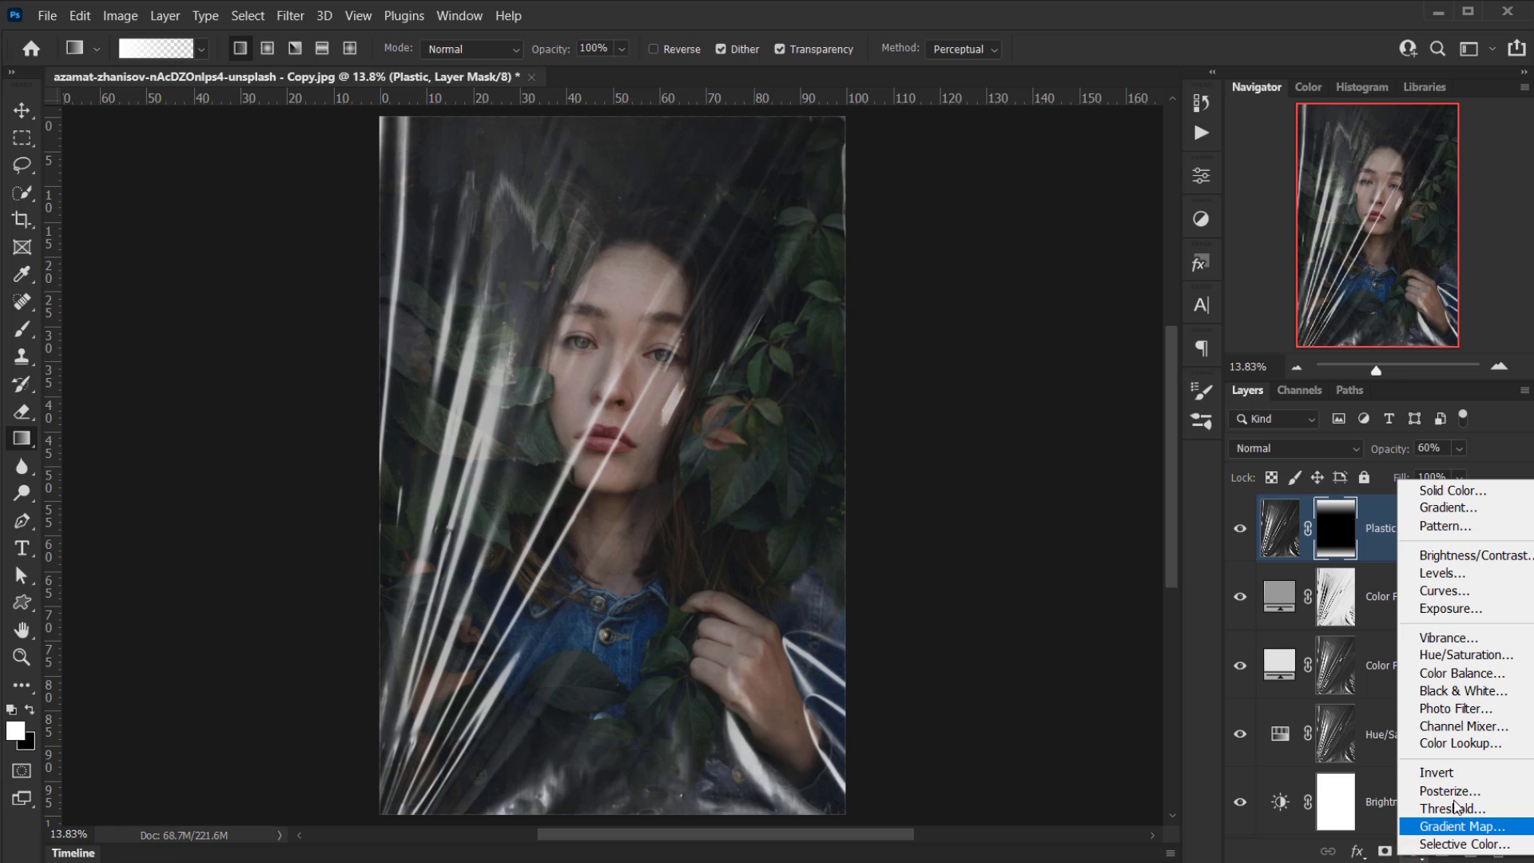
left_click(1451, 656)
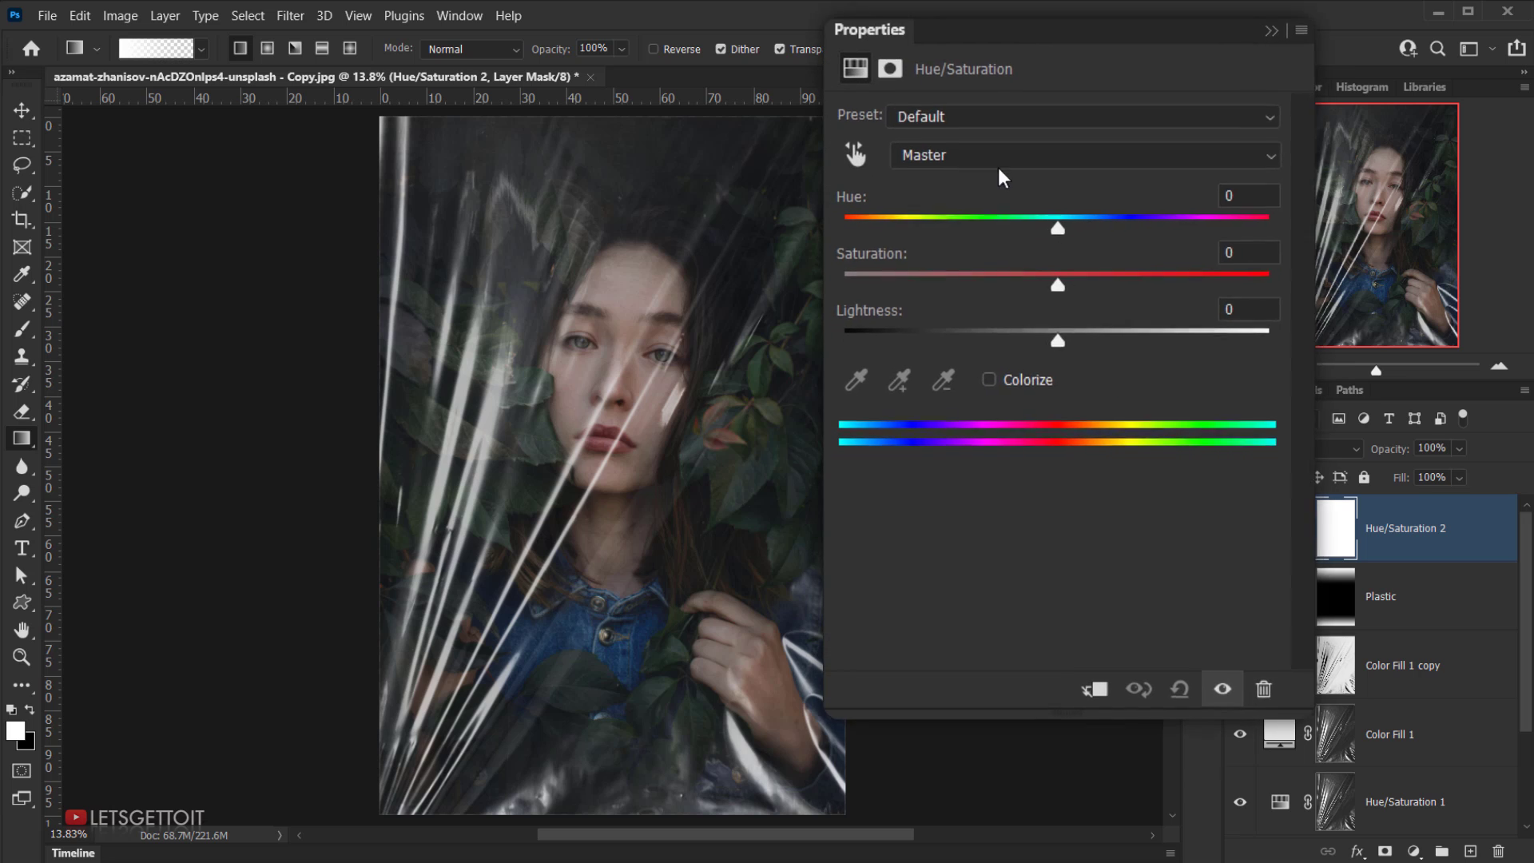
left_click(969, 144)
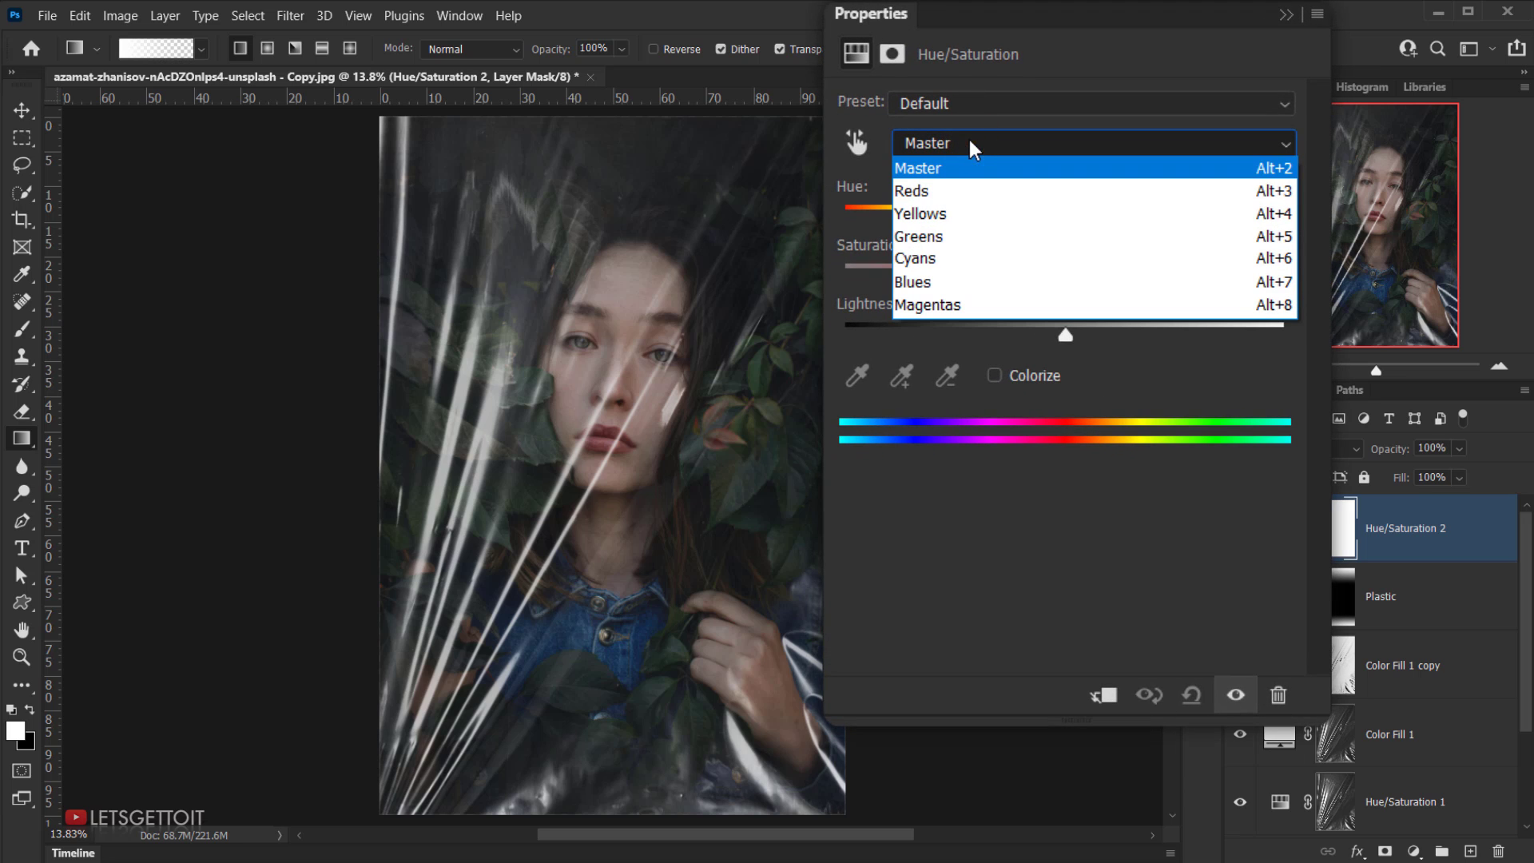
left_click(955, 238)
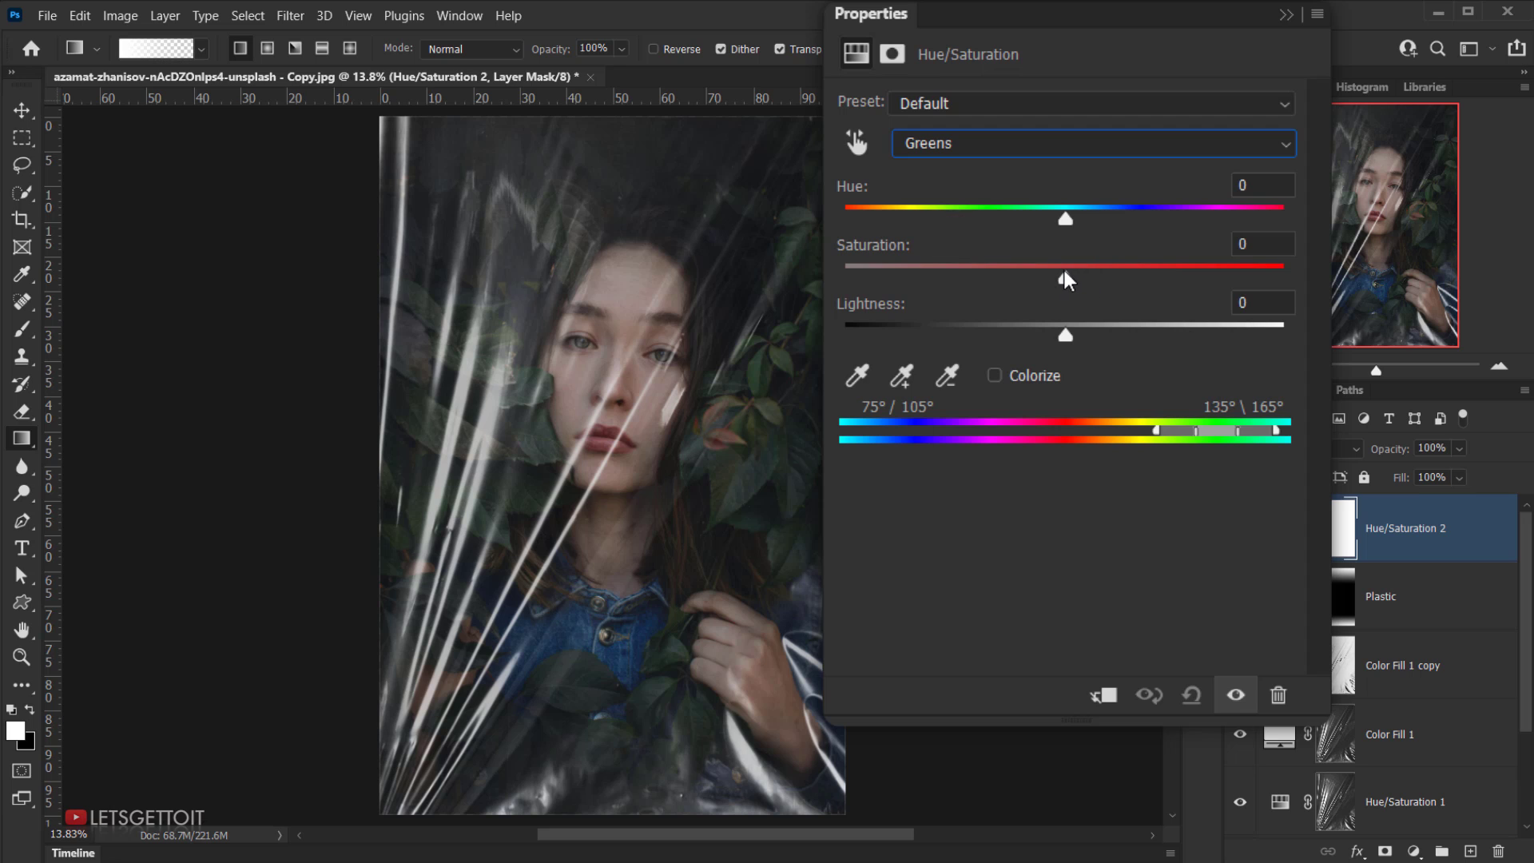
left_click_drag(1067, 280, 1153, 281)
left_click_drag(1157, 275, 1177, 276)
left_click(1163, 147)
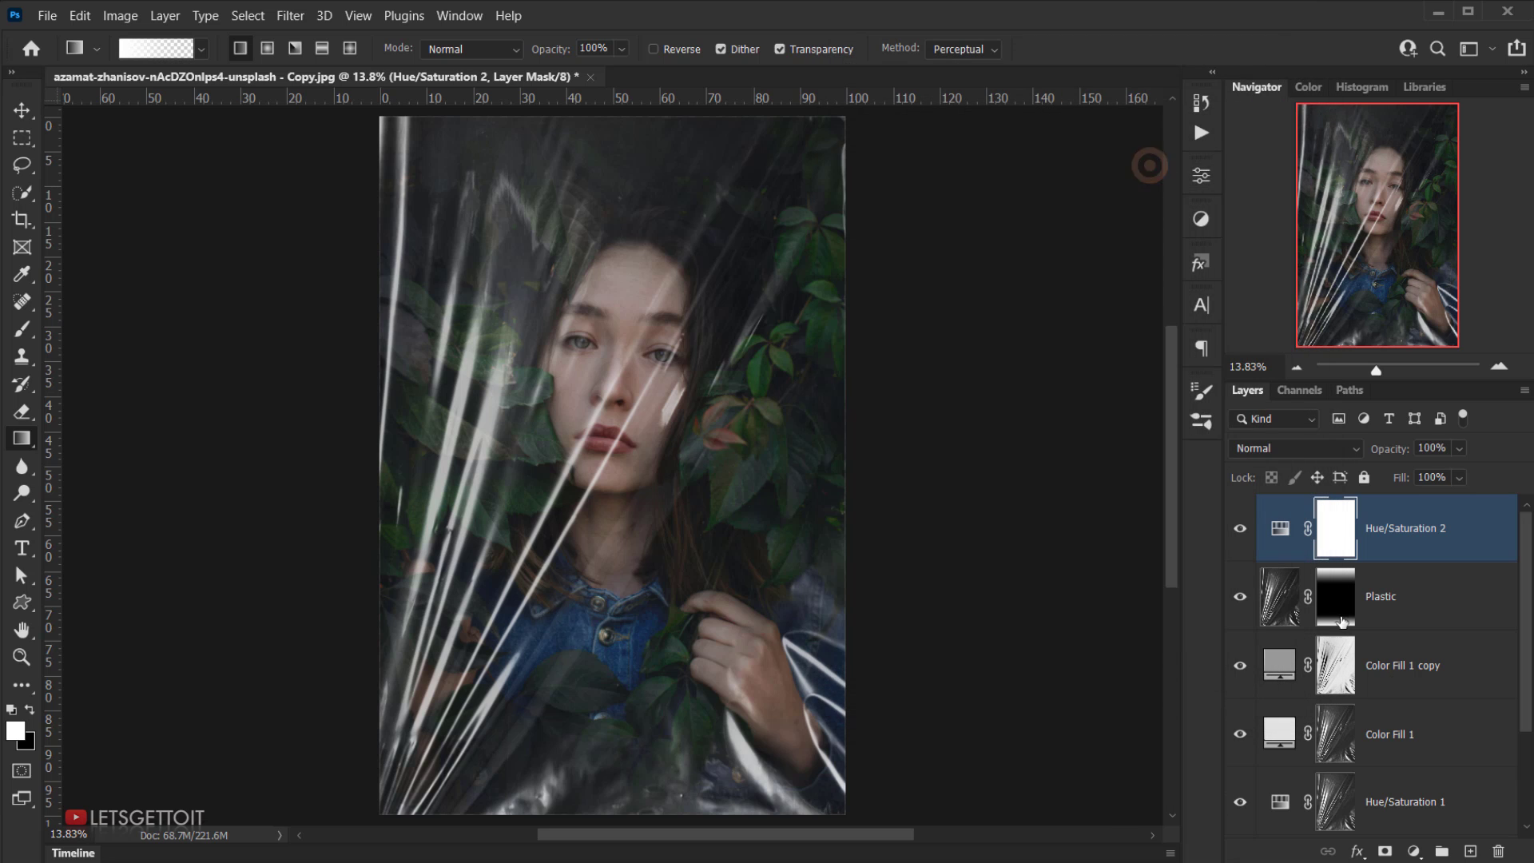
left_click(1240, 528)
left_click(1243, 529)
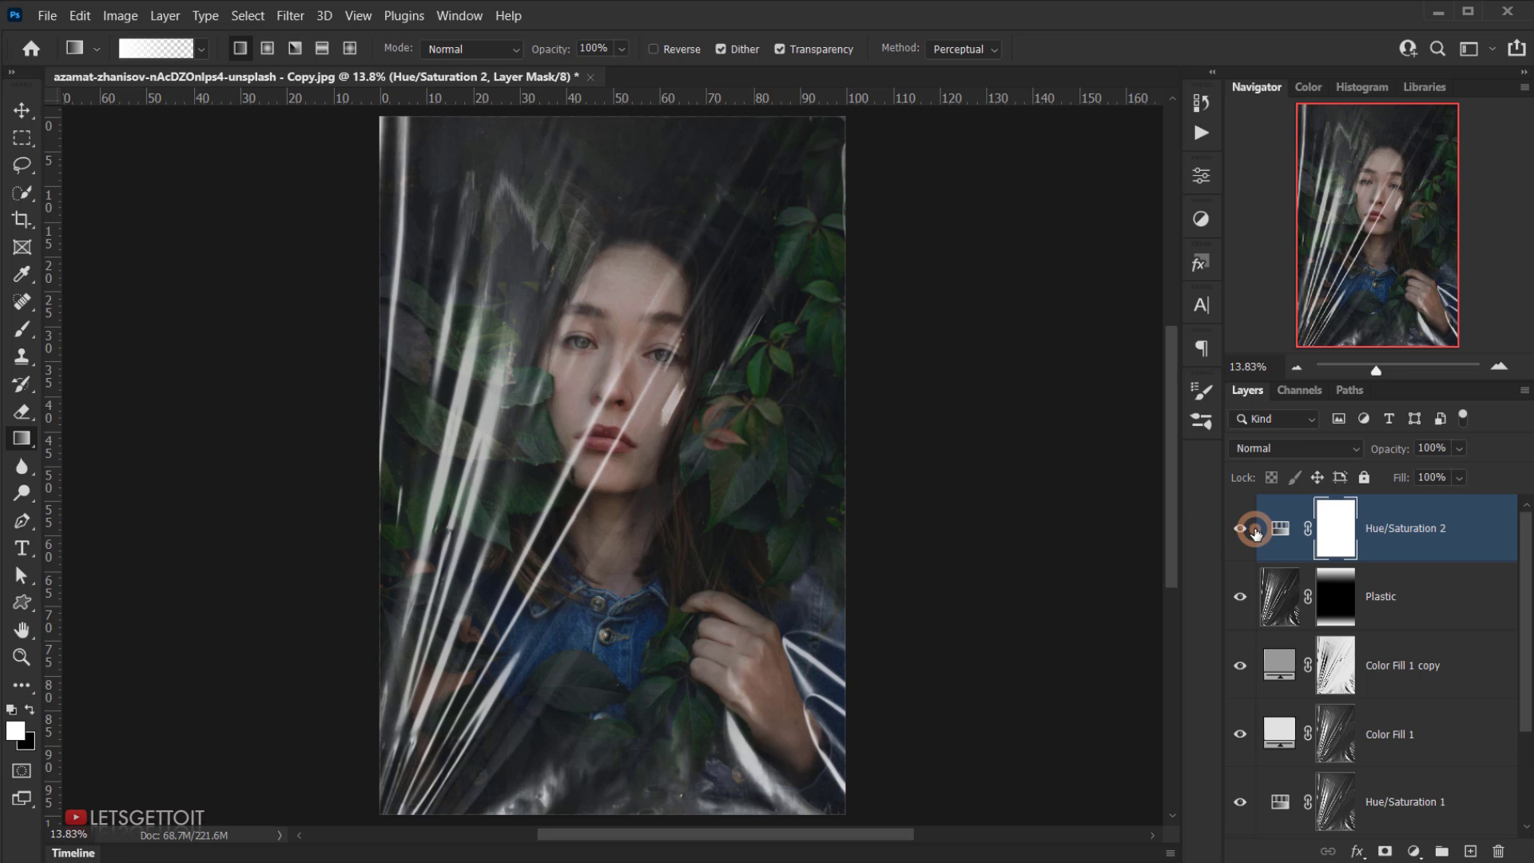
left_click(1242, 529)
left_click(1239, 529)
Compare the finished effect with the original Background layer alone, and view the image fitted to the screen with the panels hidden
scroll(1423, 553, "down", 2)
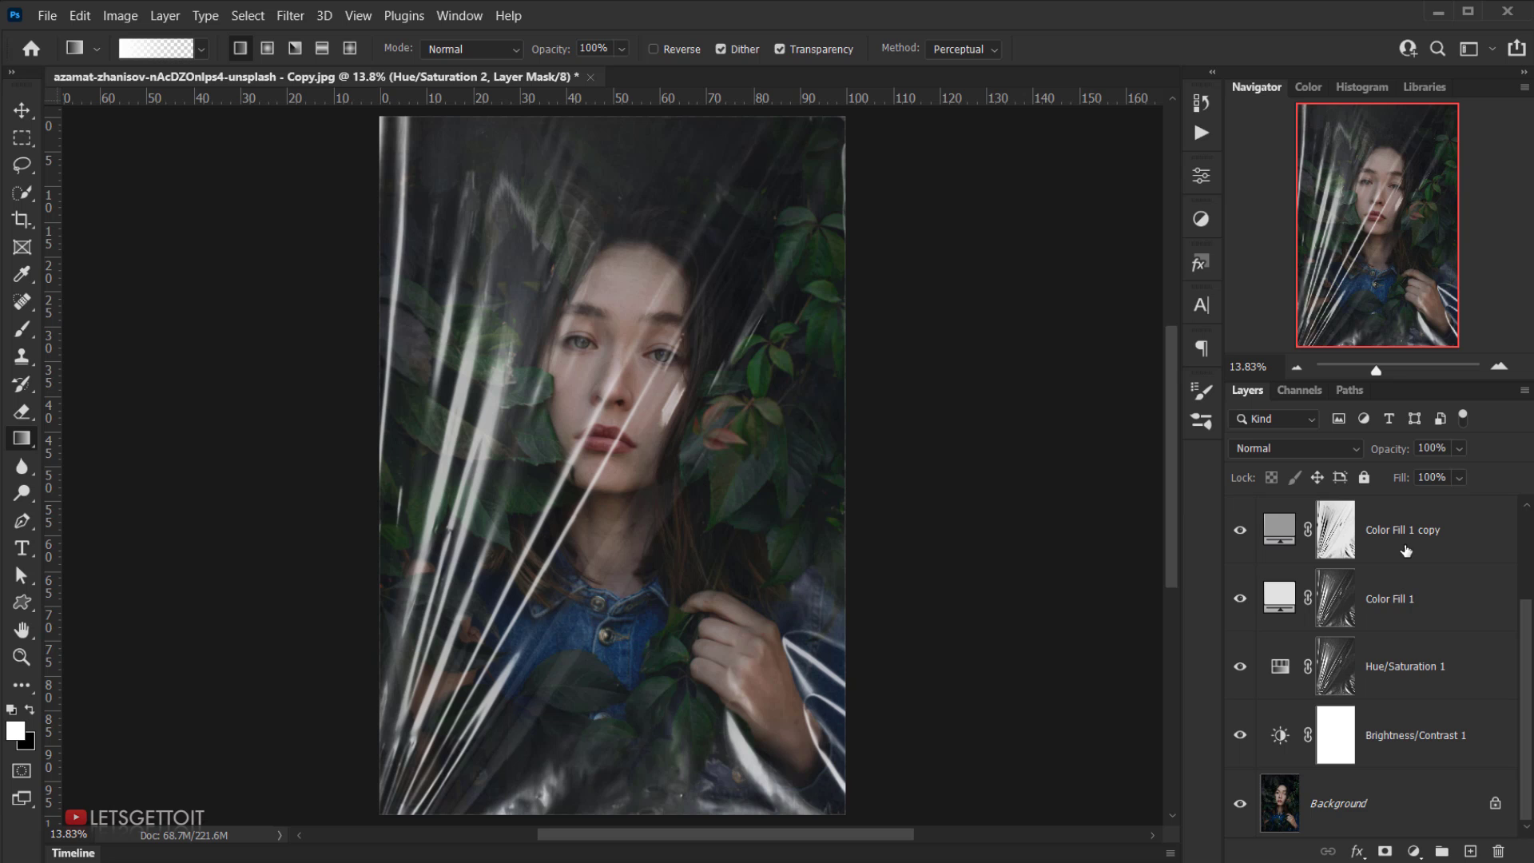
left_click(1241, 806, "alt")
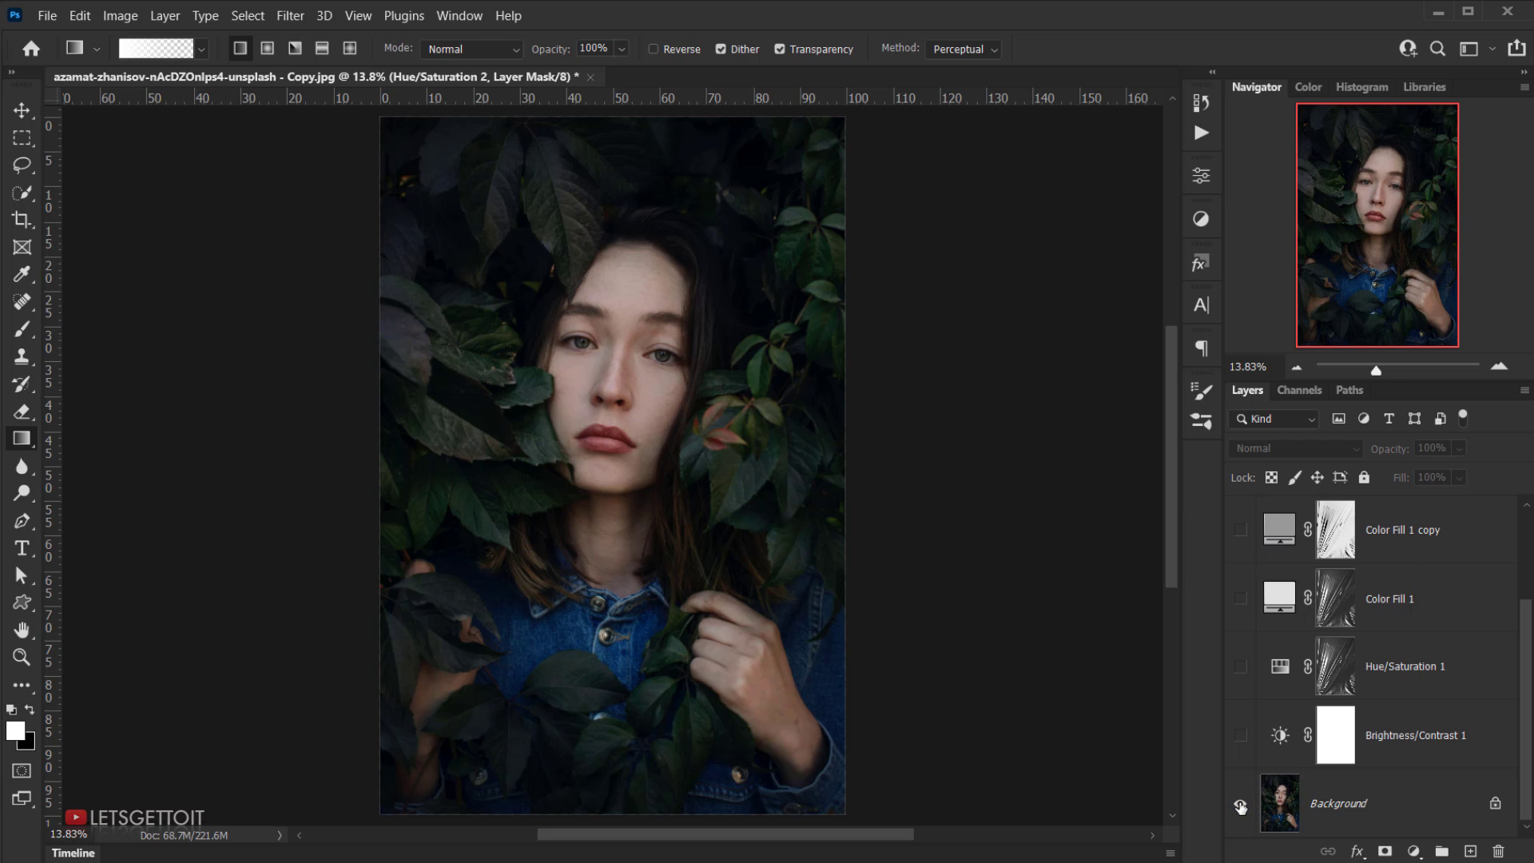
left_click(1241, 807, "alt")
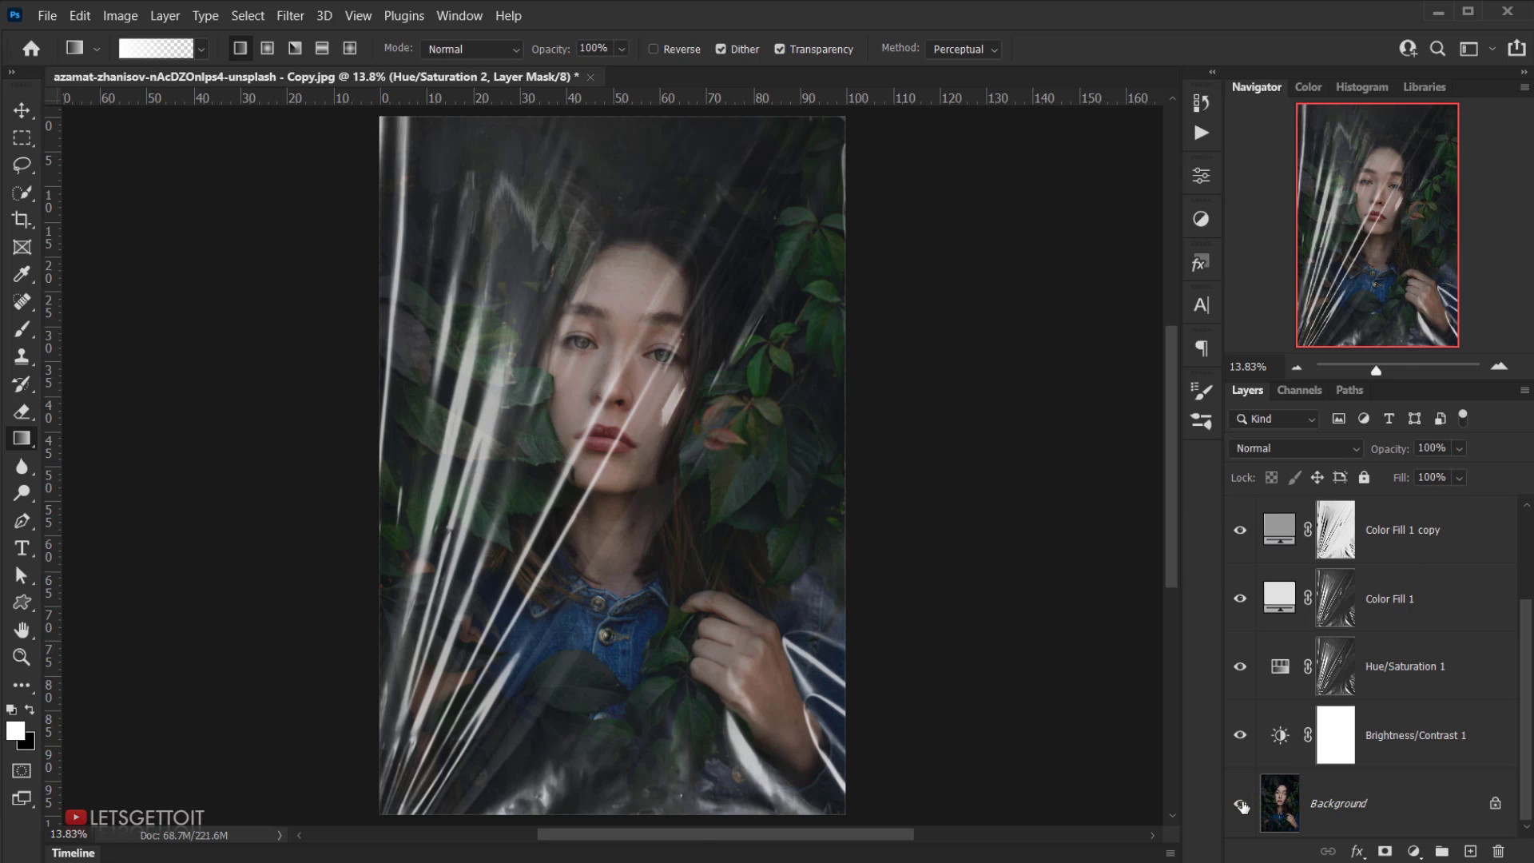
left_click(1241, 807, "alt")
left_click(1241, 806, "alt")
key("Tab")
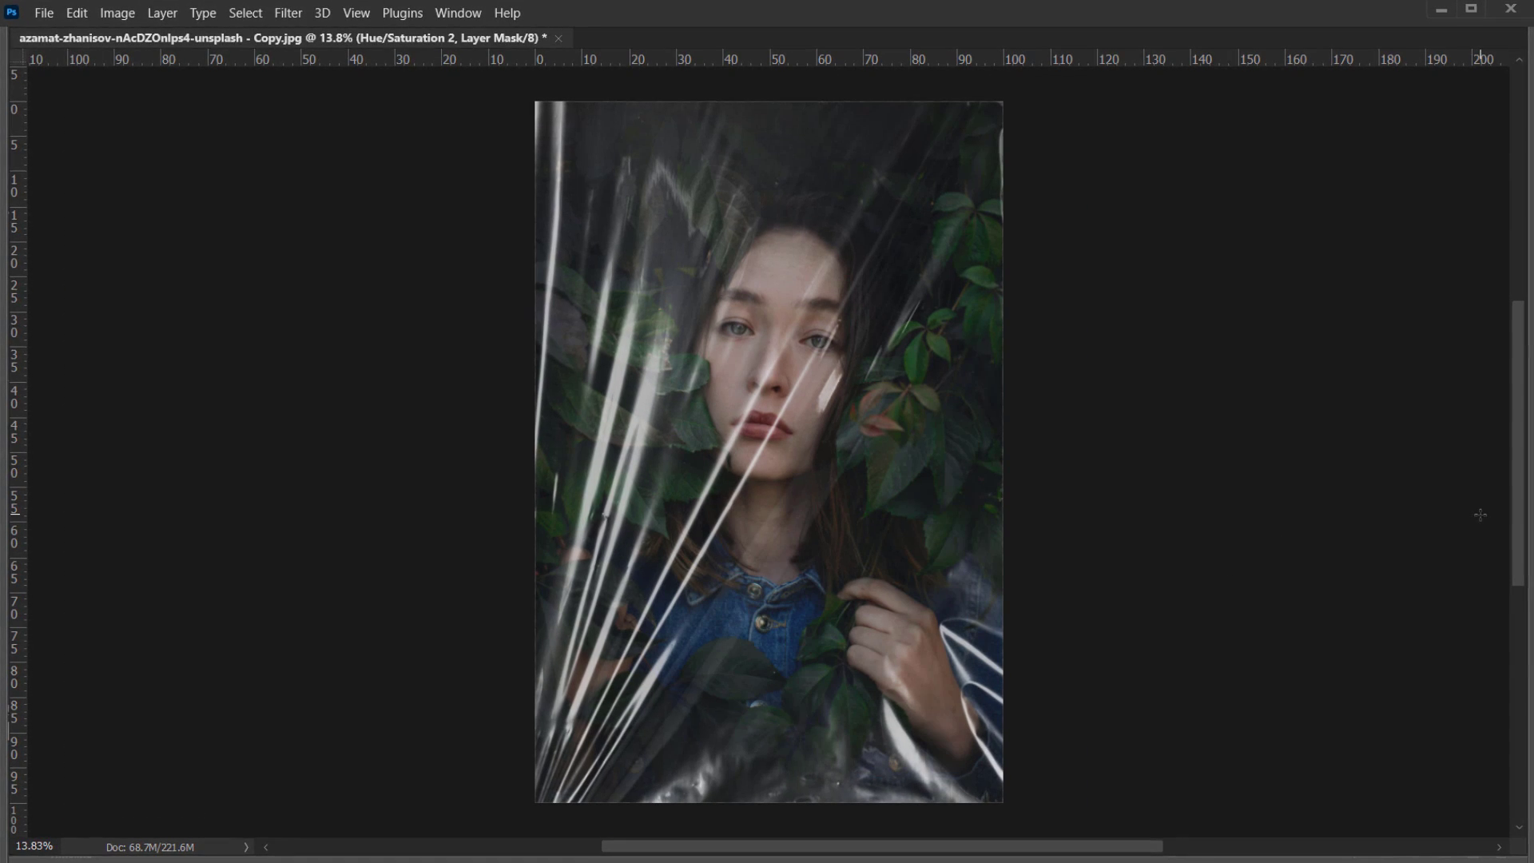
key("ctrl+0")
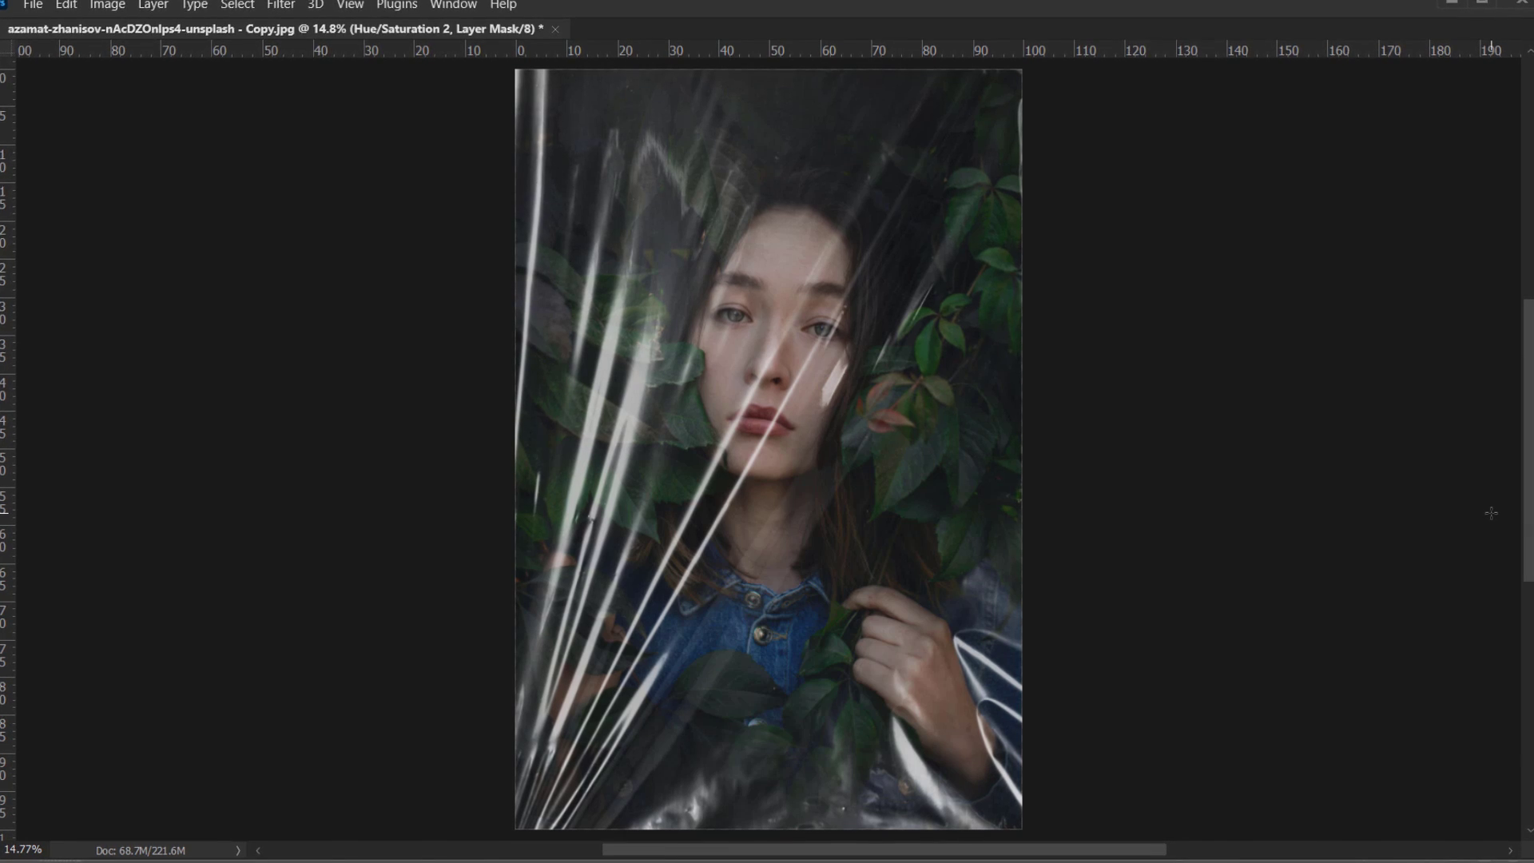